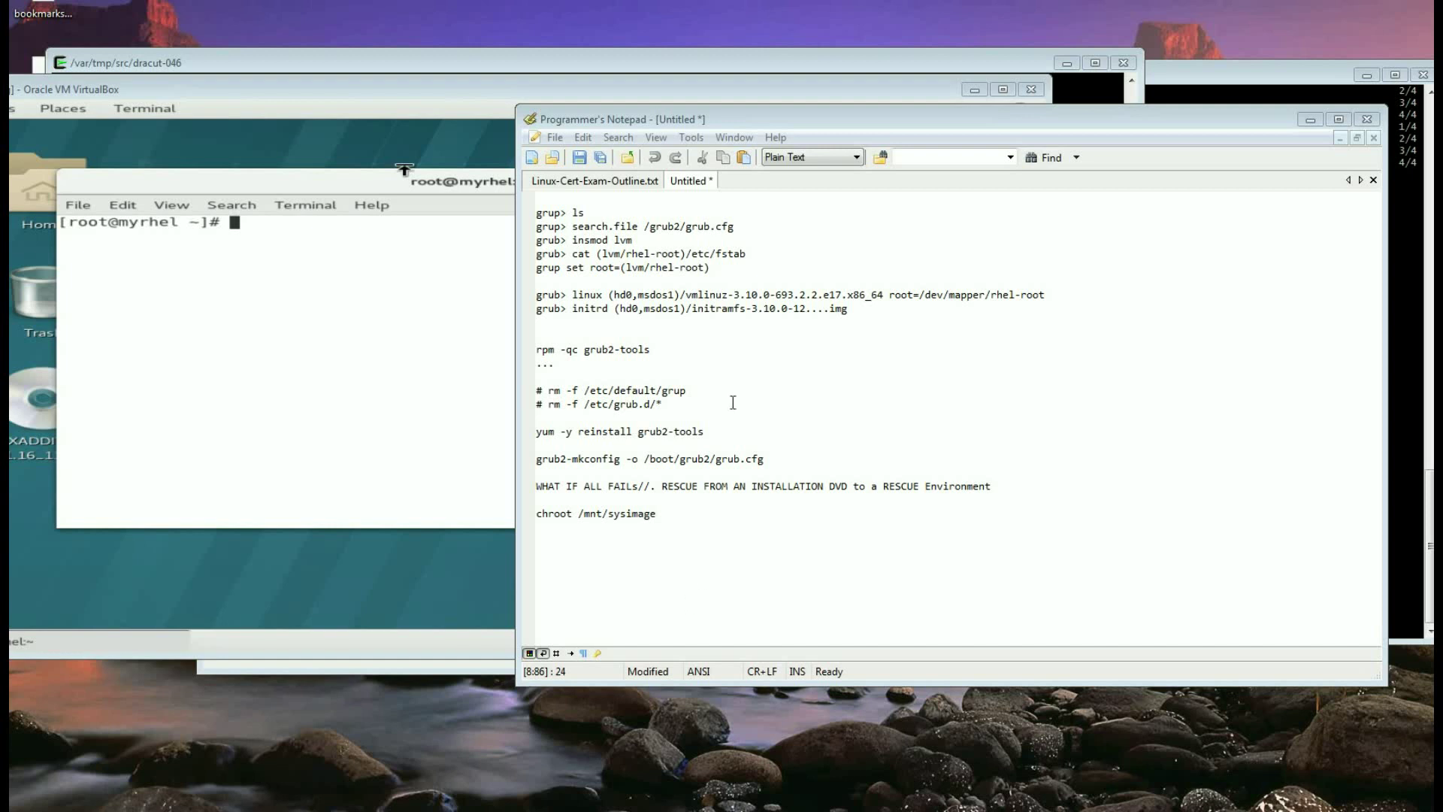
# Step: Raise the RHEL Clone VM window above Programmer's Notepad and move it up and right
pyautogui.click(241, 533)
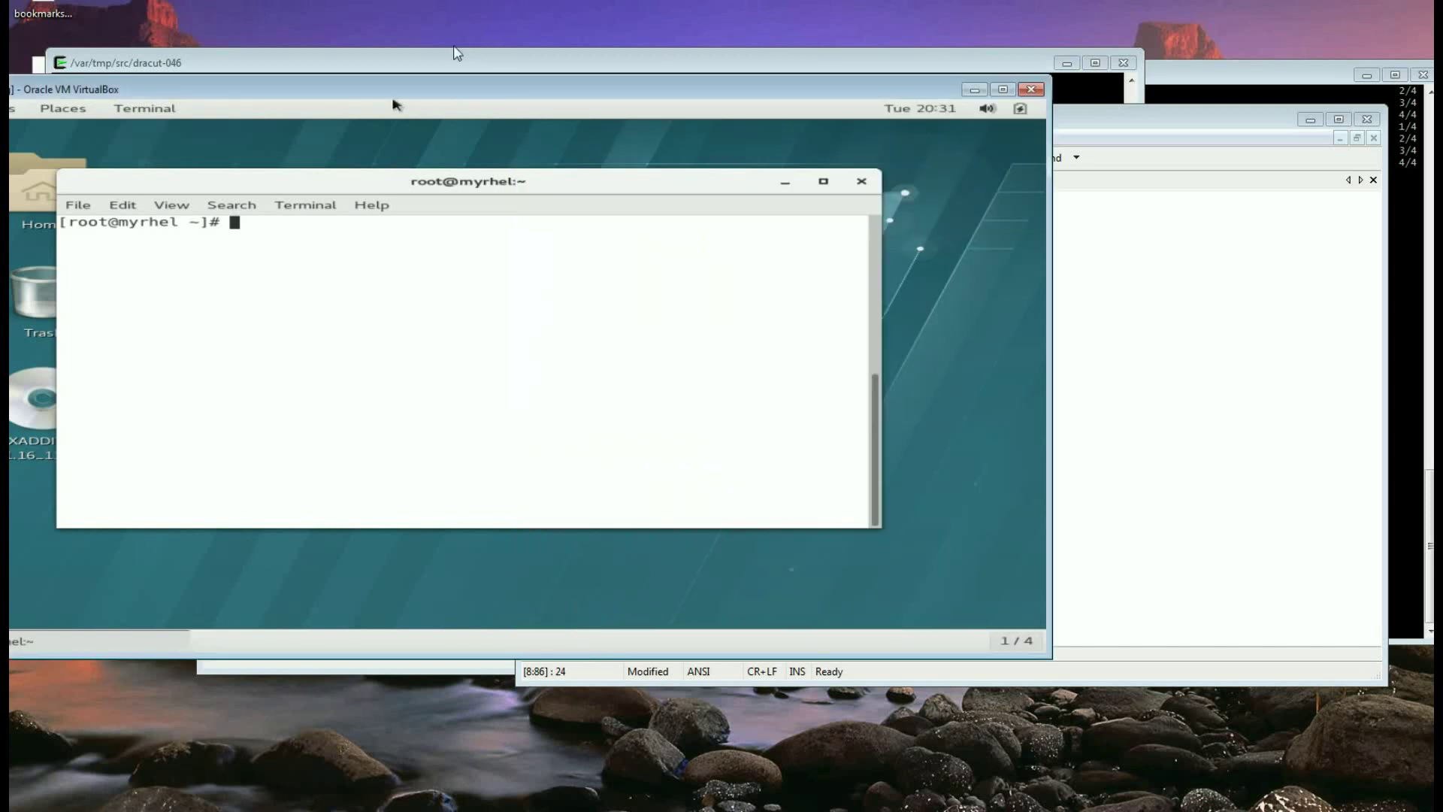
pyautogui.moveTo(448, 89); pyautogui.dragTo(657, 57)
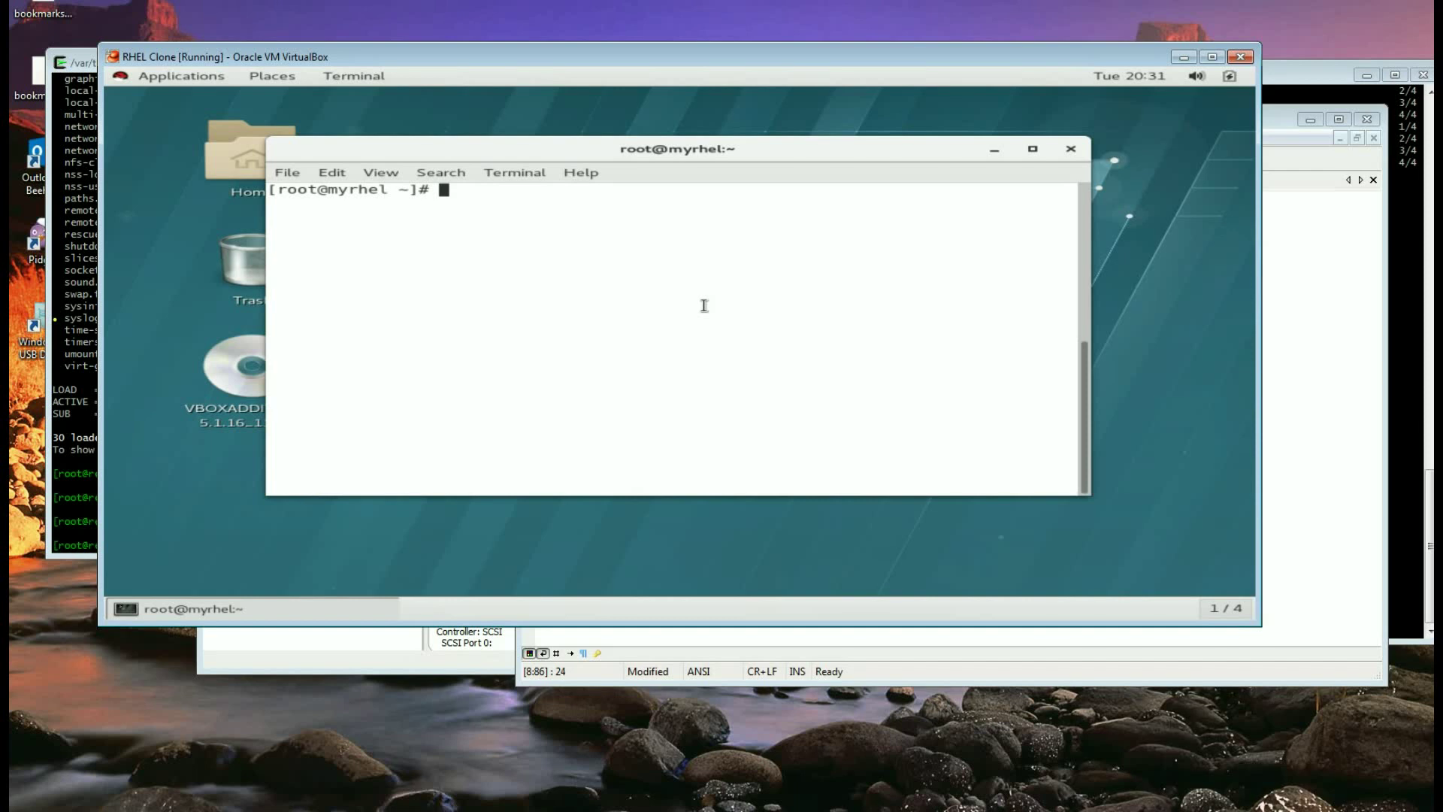
# Step: Reboot the guest with init 6 and stop the GRUB countdown at the three-entry boot menu
pyautogui.write('init 67')
pyautogui.press('BackSpace')
pyautogui.press('Return')
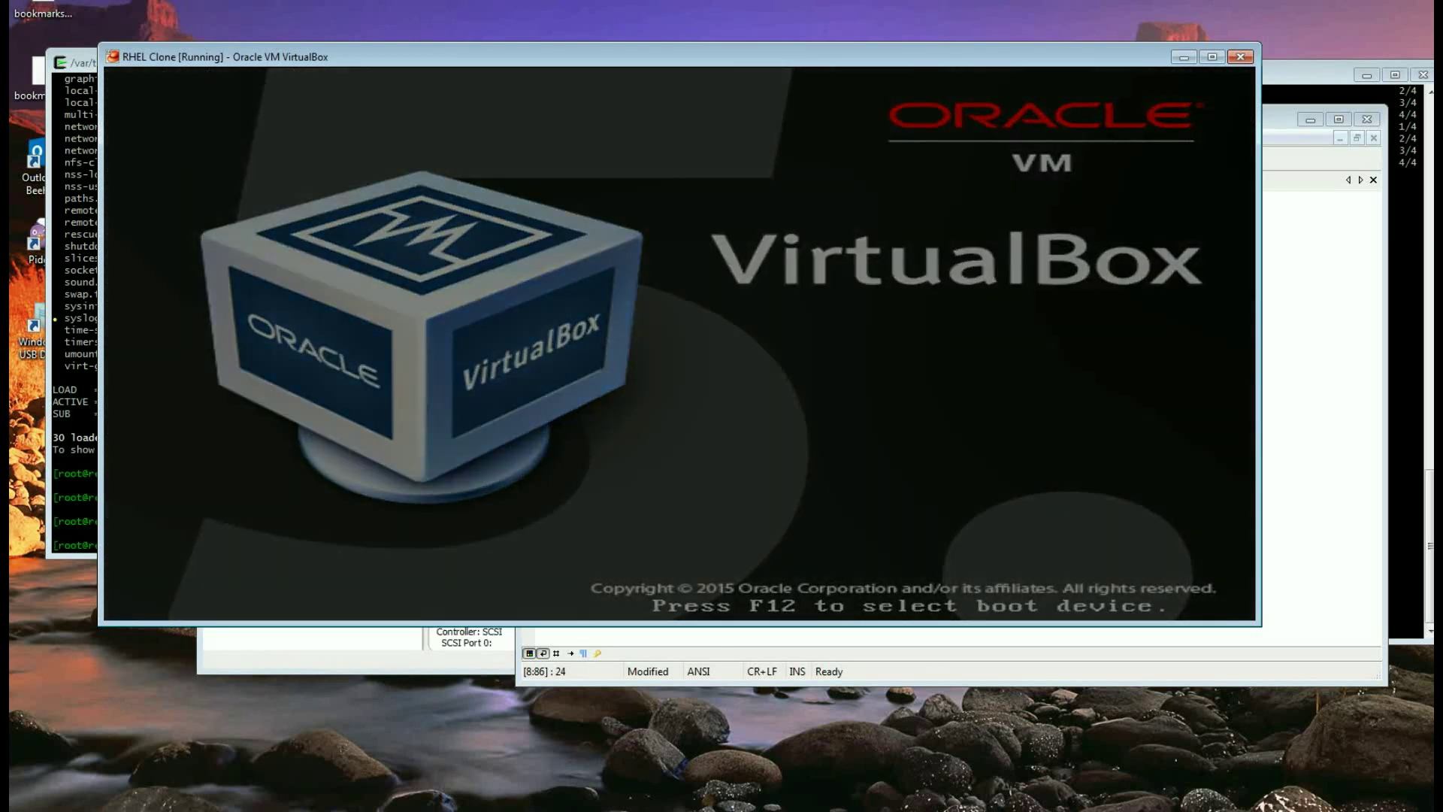
pyautogui.press('Up')
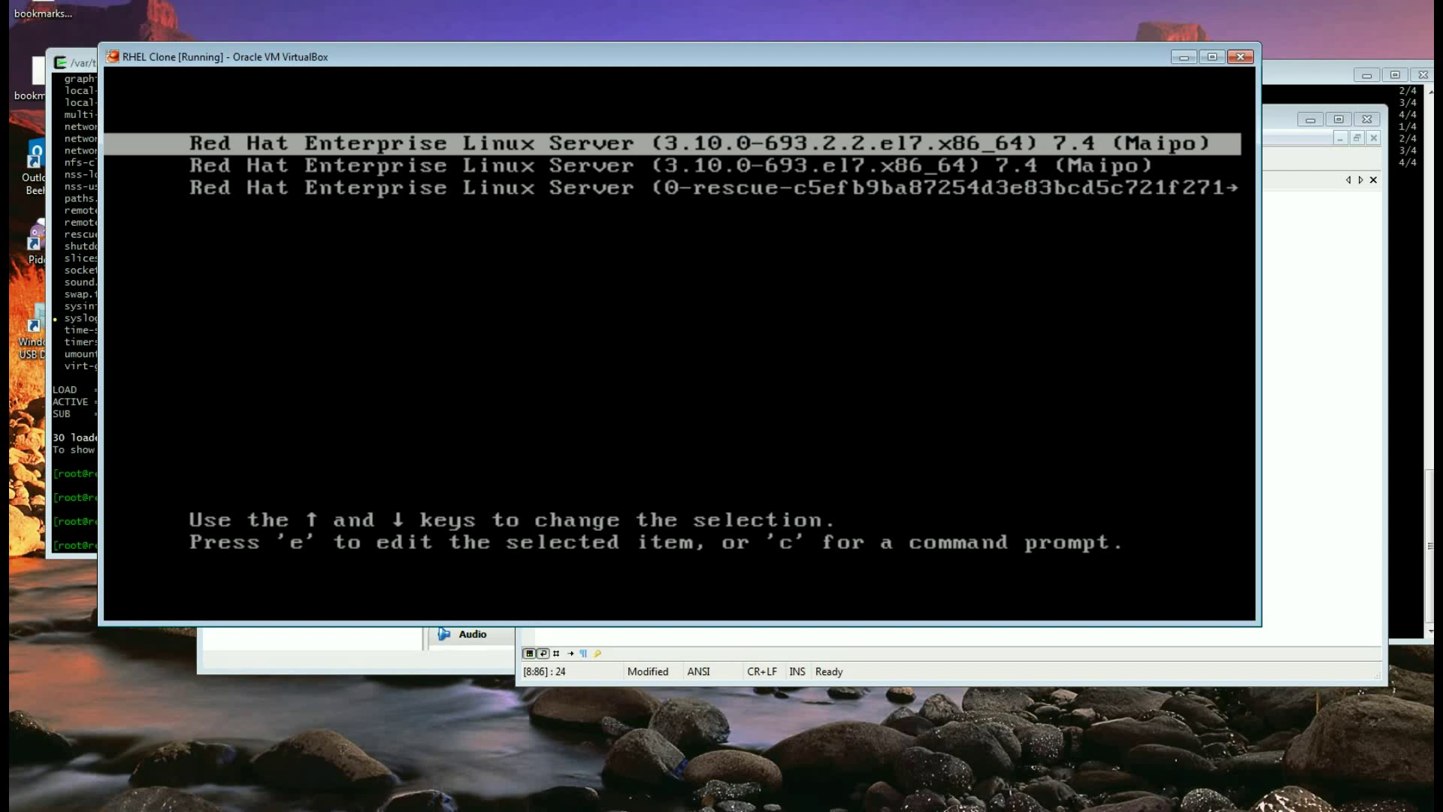
# Step: Inspect the first entry's boot script, including the linux16, initrd16 and load_video lines, then discard it
pyautogui.press('e')
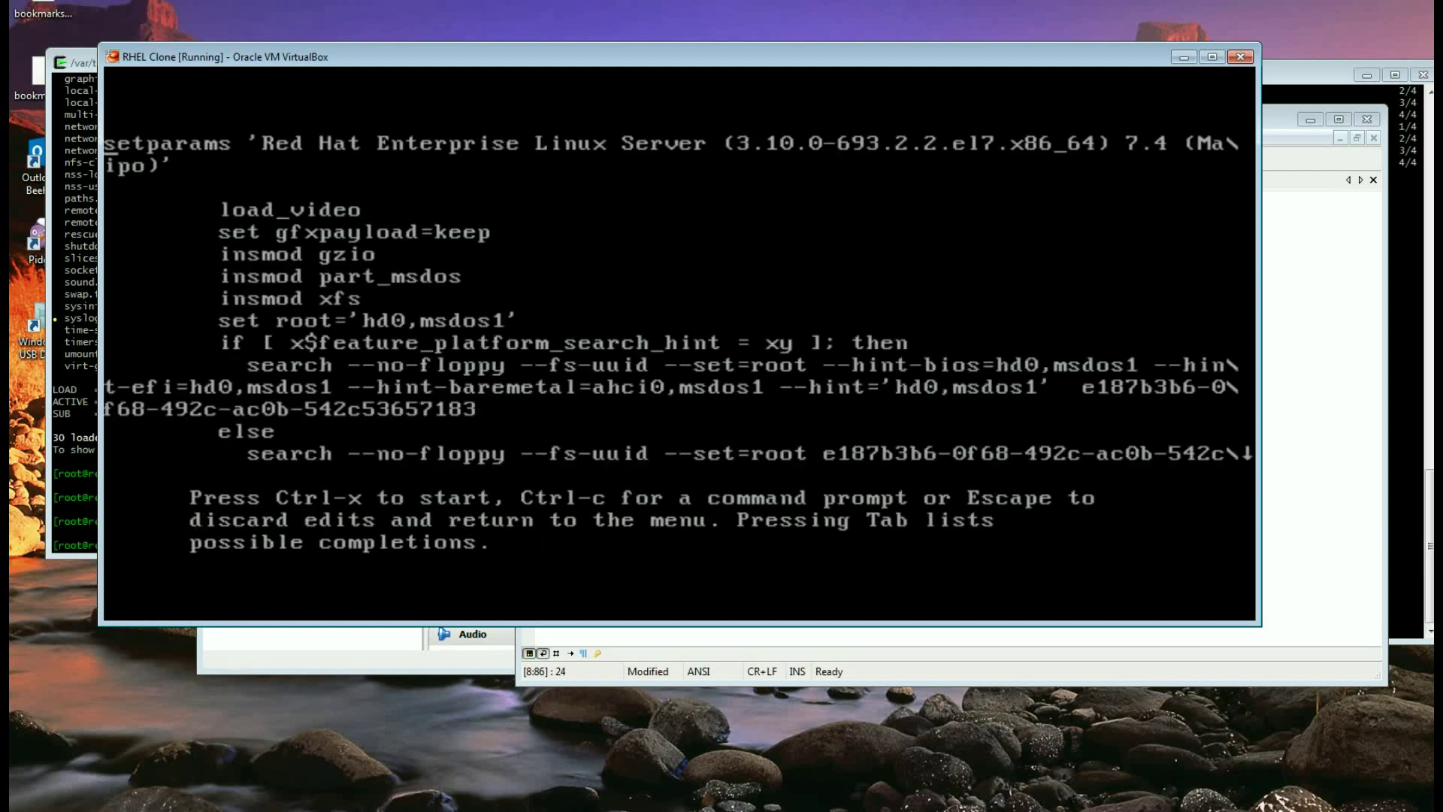
pyautogui.press('Down')
pyautogui.press('Down')
pyautogui.press('Down')
pyautogui.press('Down')
pyautogui.press('Down')
pyautogui.press('Down')
pyautogui.press('Down')
pyautogui.press('Down')
pyautogui.press('Down')
pyautogui.press('Down')
pyautogui.press('Down')
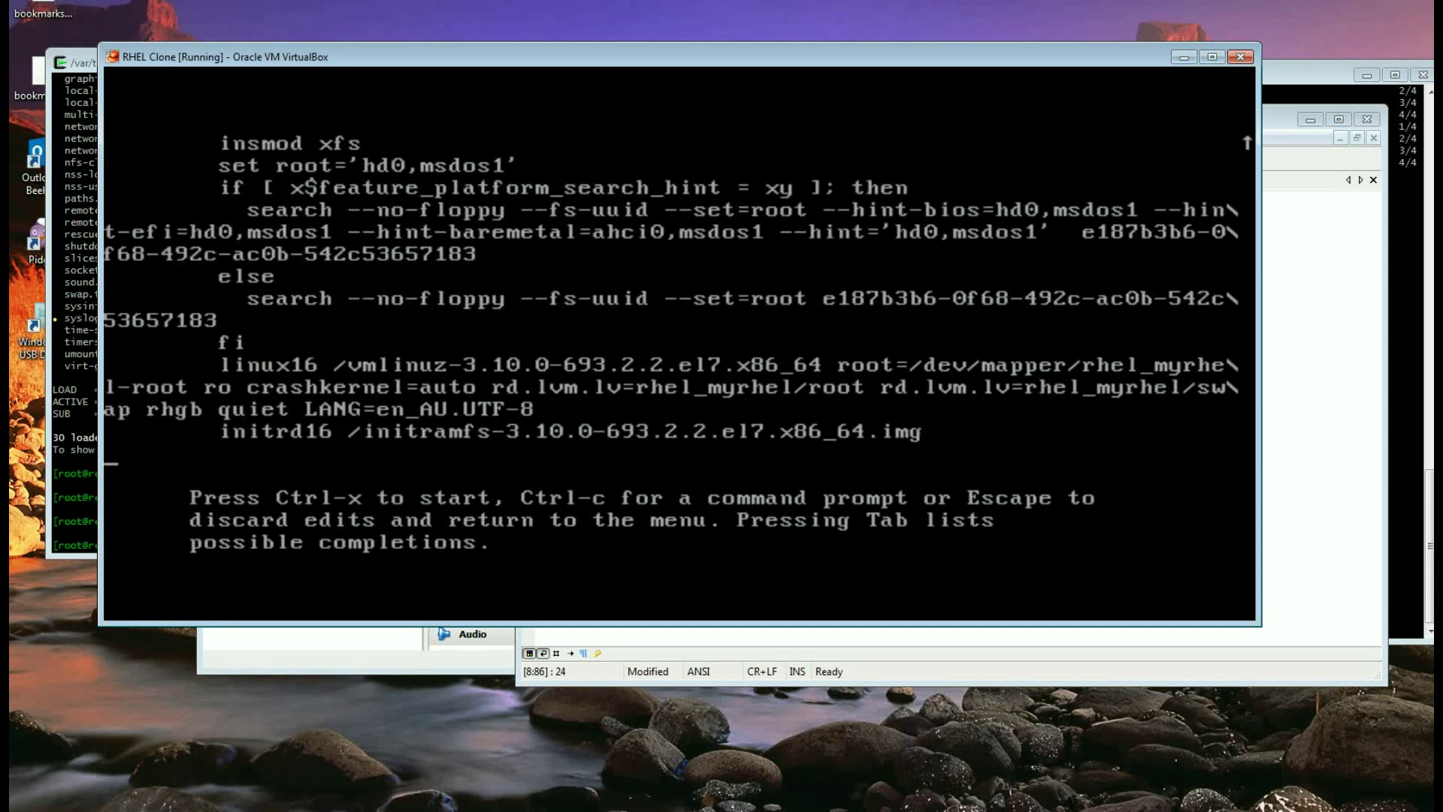
pyautogui.press('Up')
pyautogui.press('Up')
pyautogui.press('Down')
pyautogui.press('Down')
pyautogui.press('Up')
pyautogui.press('Up')
pyautogui.press('Up')
pyautogui.press('Up')
pyautogui.press('Up')
pyautogui.press('Up')
pyautogui.press('Up')
pyautogui.press('Up')
pyautogui.press('Up')
pyautogui.press('Up')
pyautogui.press('Up')
pyautogui.press('Up')
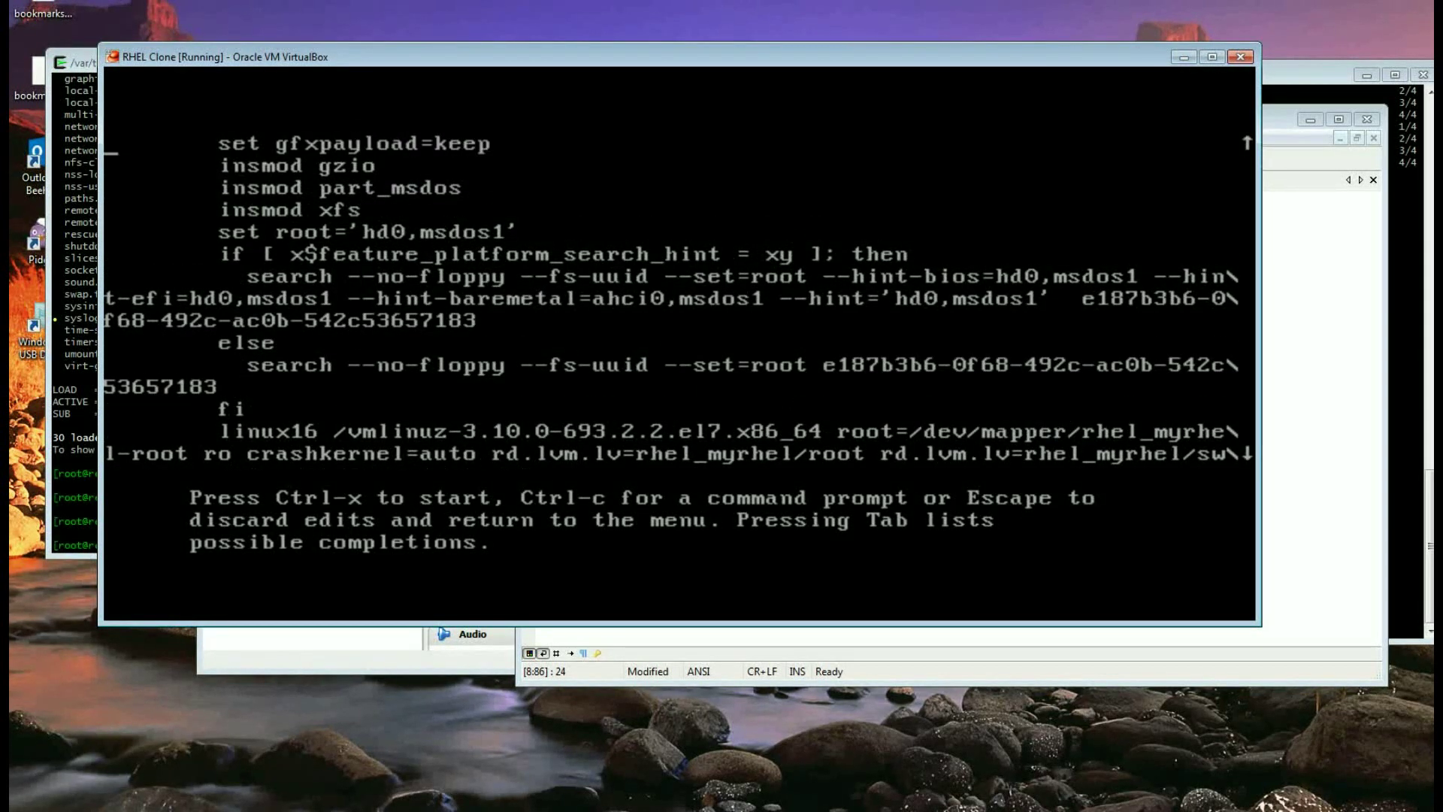
pyautogui.press('Up')
pyautogui.press('Up')
pyautogui.press('Up')
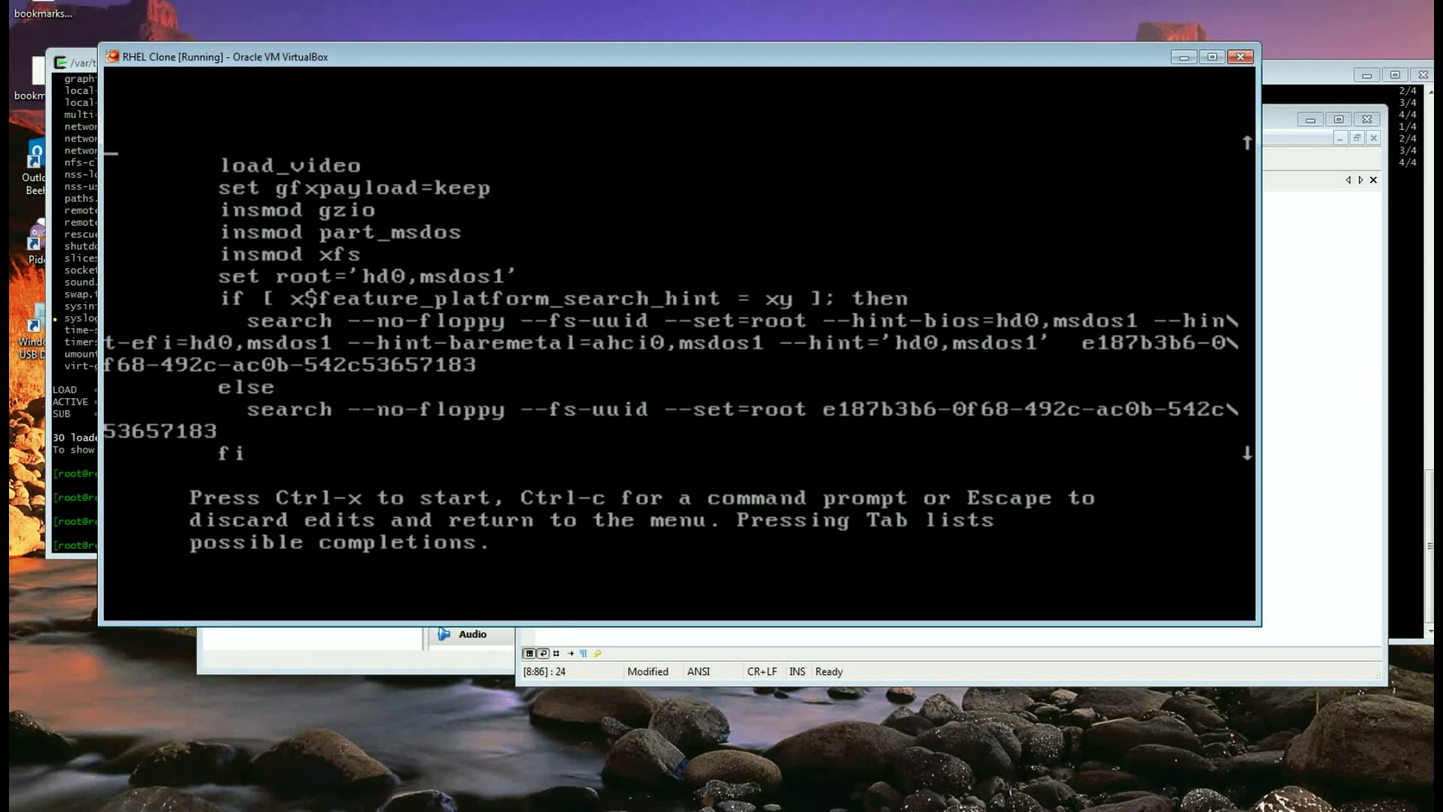
pyautogui.press('Down')
pyautogui.press('Down')
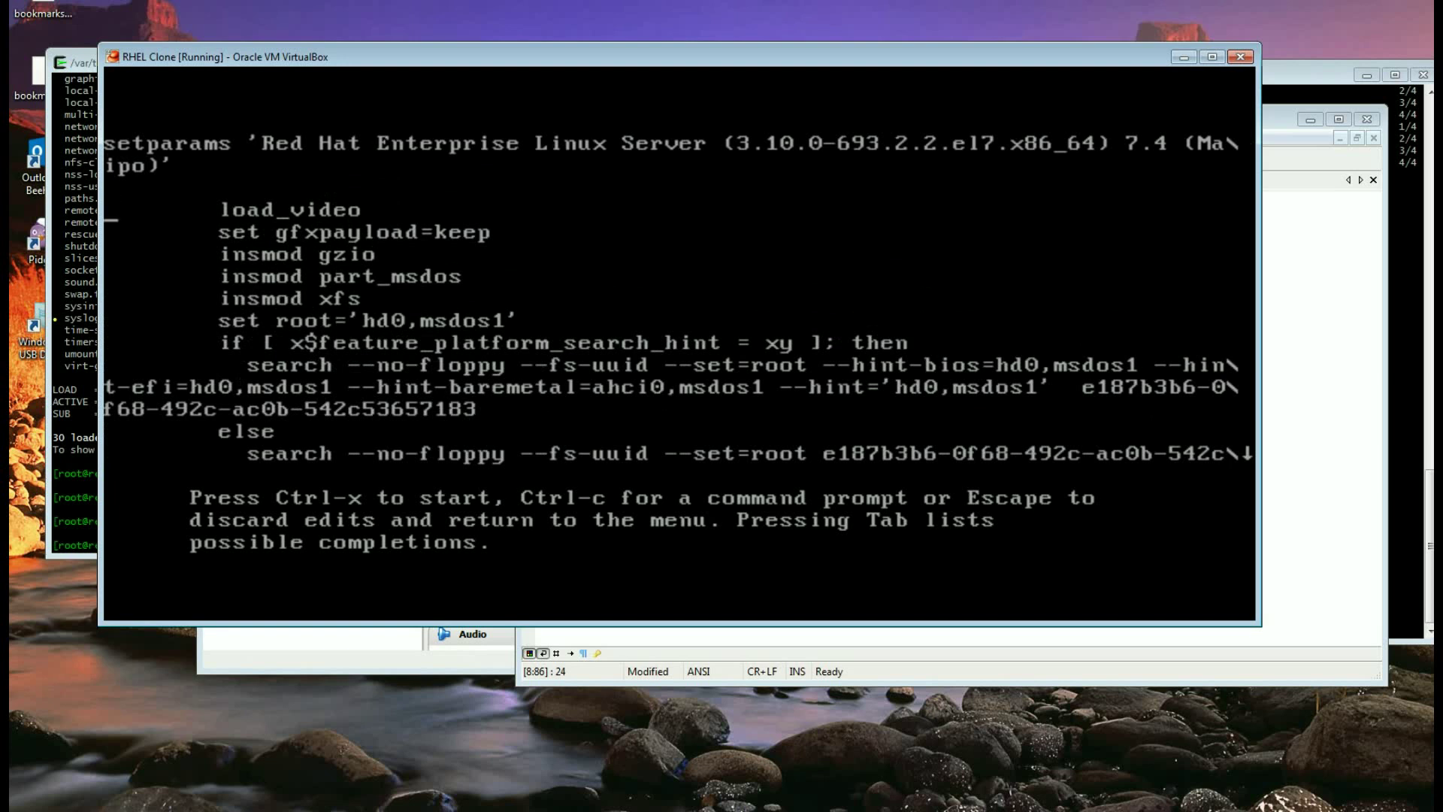
pyautogui.press('Escape')
# Step: At the GRUB command line, run help and page through the full command list
pyautogui.press('c')
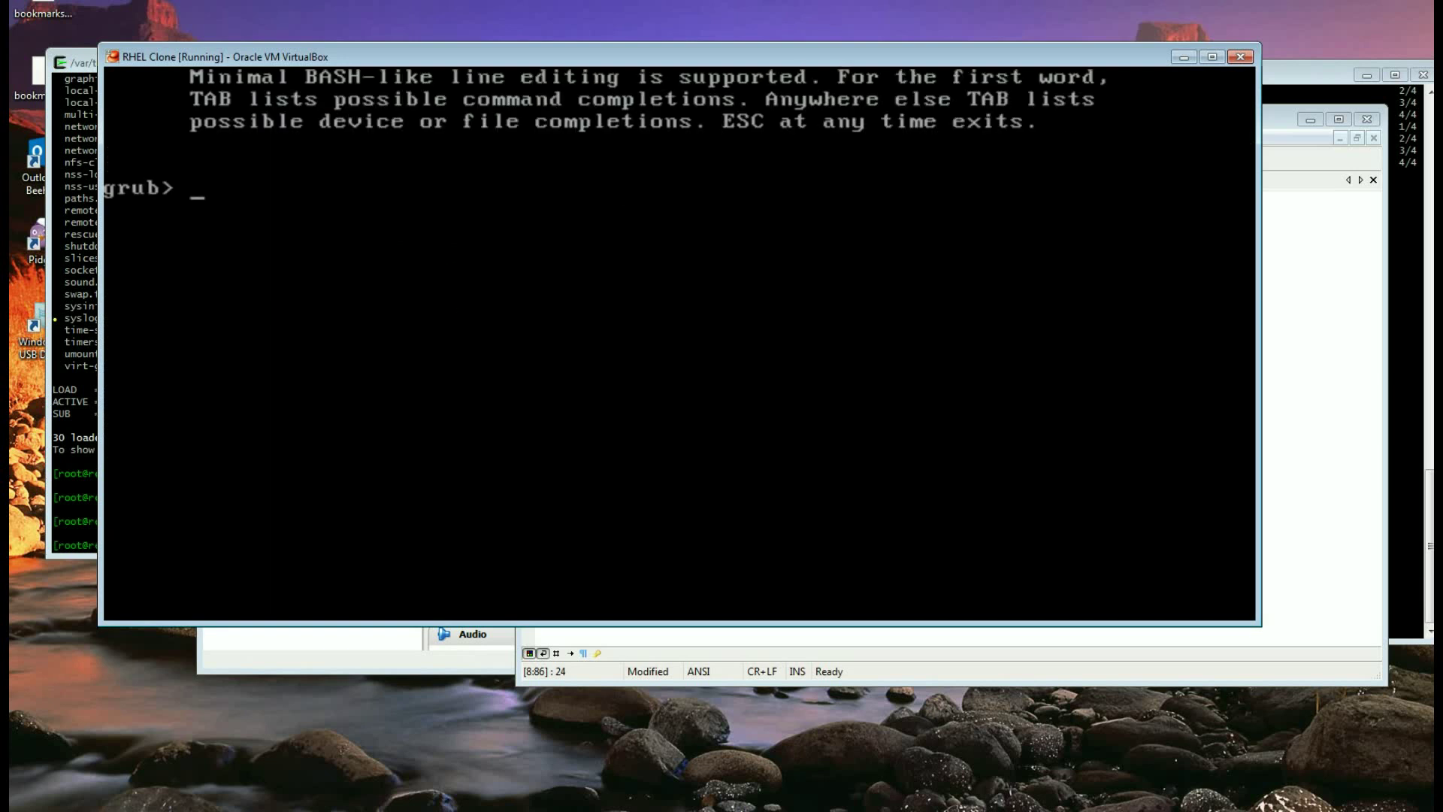
pyautogui.write('help')
pyautogui.press('Return')
pyautogui.press('space')
pyautogui.press('space')
pyautogui.press('space')
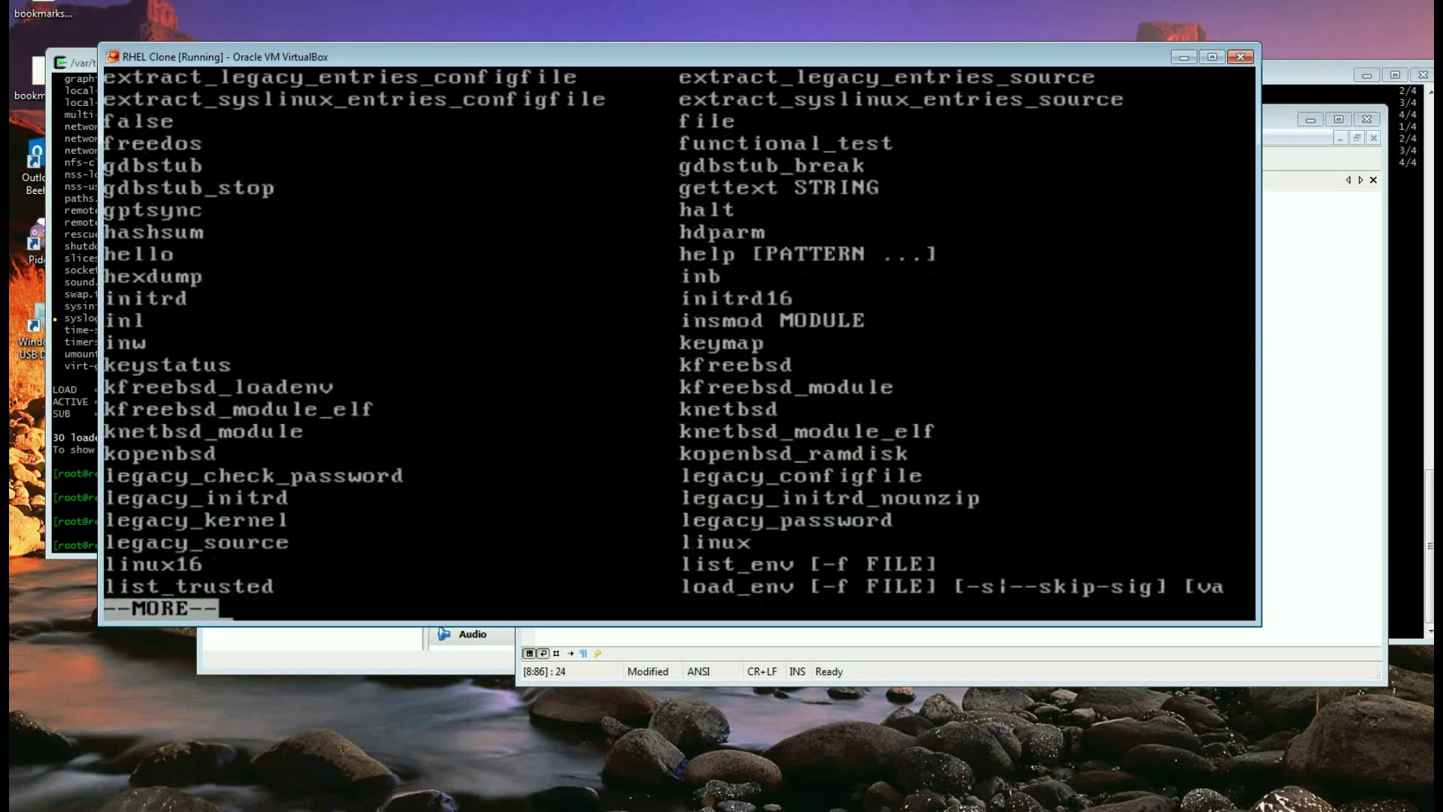
pyautogui.press('space')
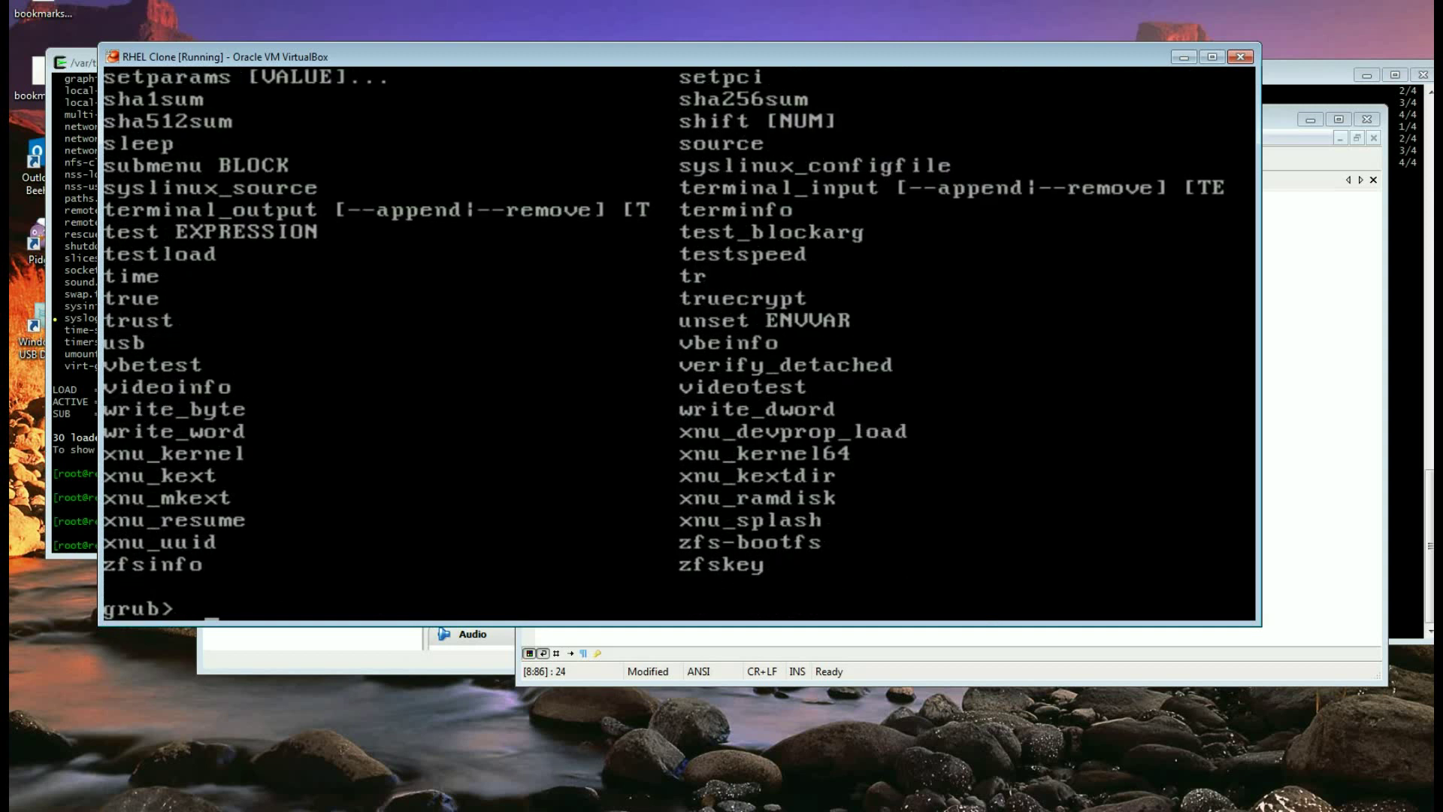
# Step: List disks with ls, run insmod lvm, and list again to reveal the root and swap volumes
pyautogui.write('ls')
pyautogui.press('Return')
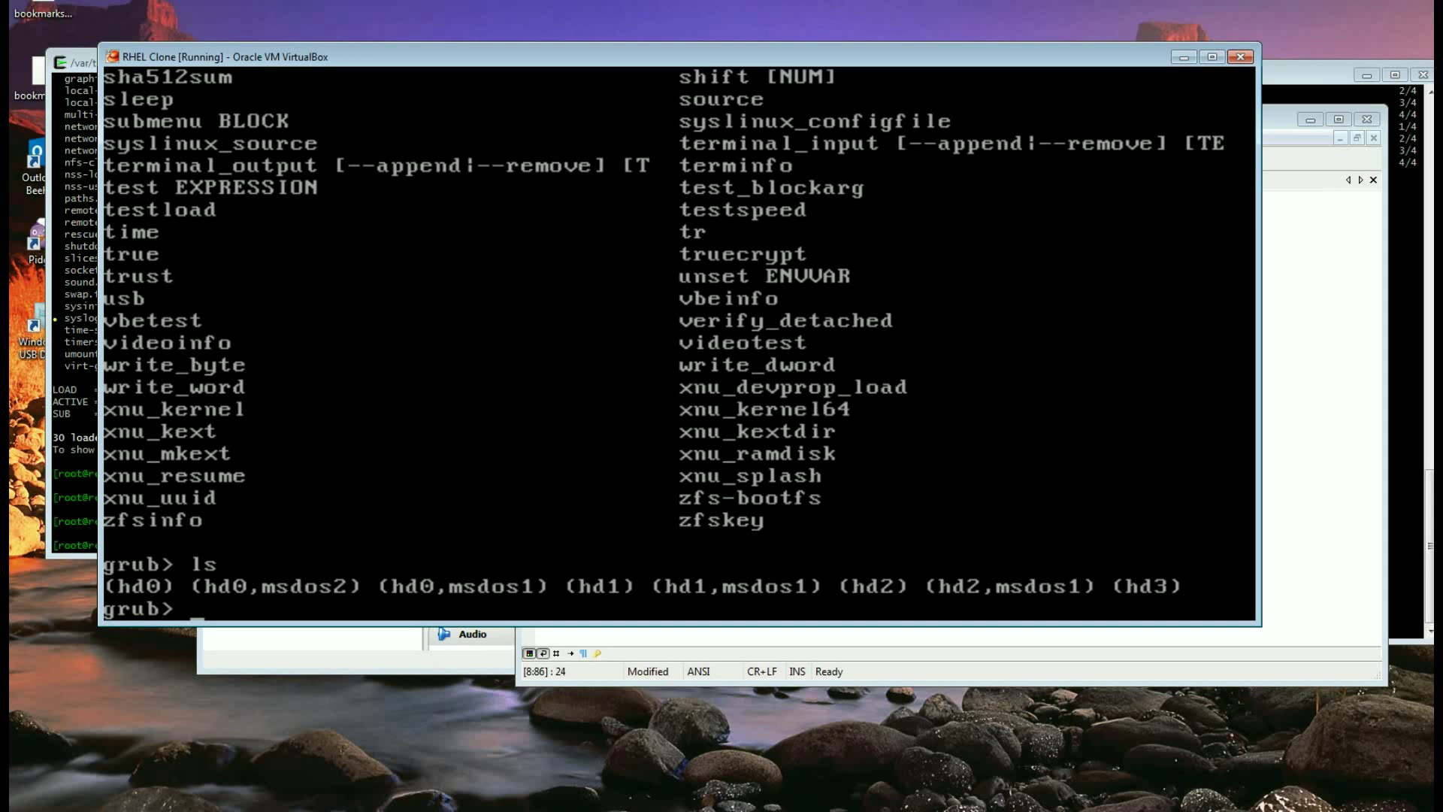
pyautogui.write('ins')
pyautogui.press('Tab')
pyautogui.write('lvm')
pyautogui.press('Return')
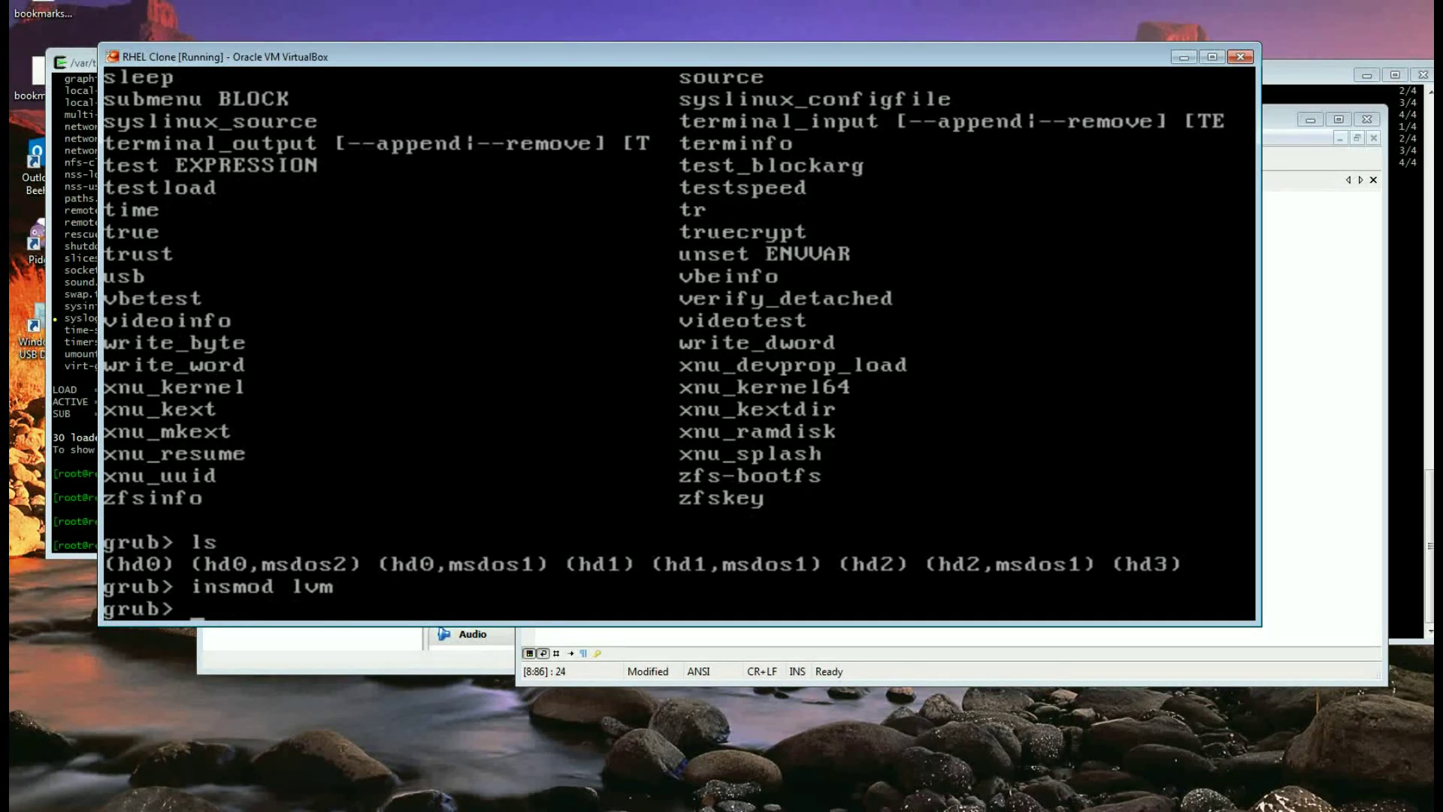
pyautogui.write('ls')
pyautogui.press('Return')
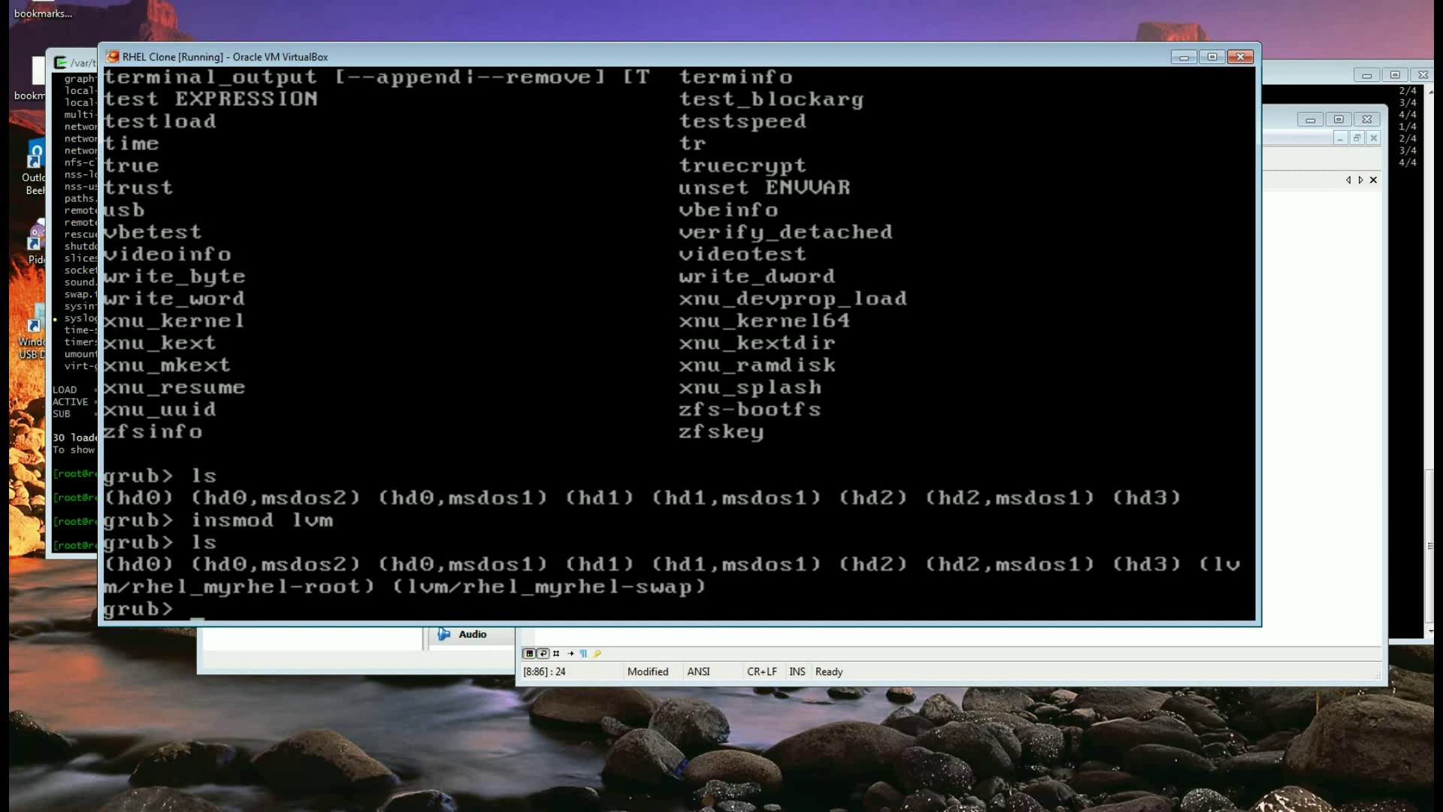
# Step: Start a cat command and list the available disk device names, then clear it
pyautogui.write('cat (h')
pyautogui.press('Tab')
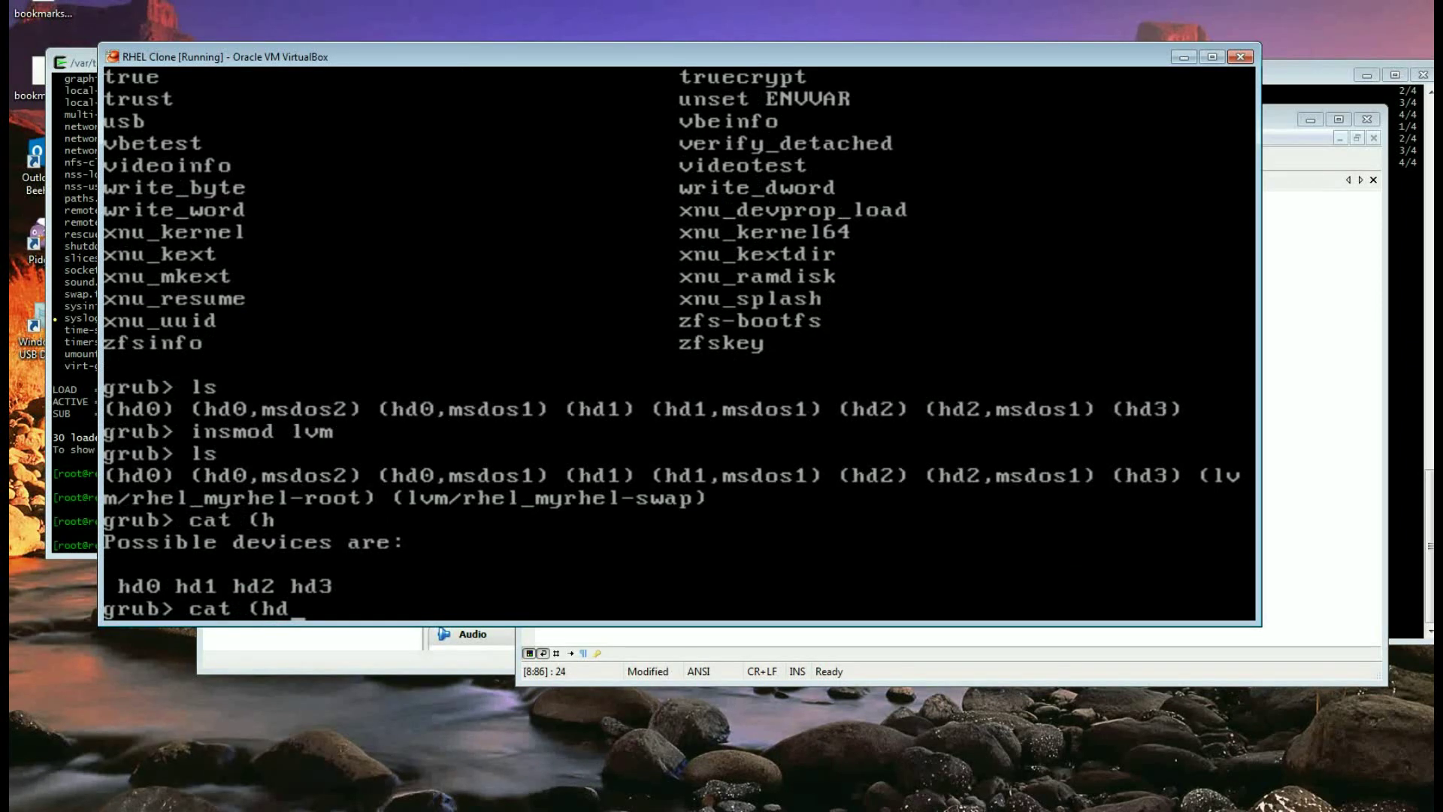
pyautogui.press('BackSpace')
pyautogui.press('BackSpace')
pyautogui.press('BackSpace')
pyautogui.press('BackSpace')
pyautogui.press('BackSpace')
pyautogui.press('BackSpace')
pyautogui.press('BackSpace')
# Step: Search for grub.cfg, refining to search.file /grub2/grub.cfg, which reports hd0,msdos1
pyautogui.write('search grub2/')
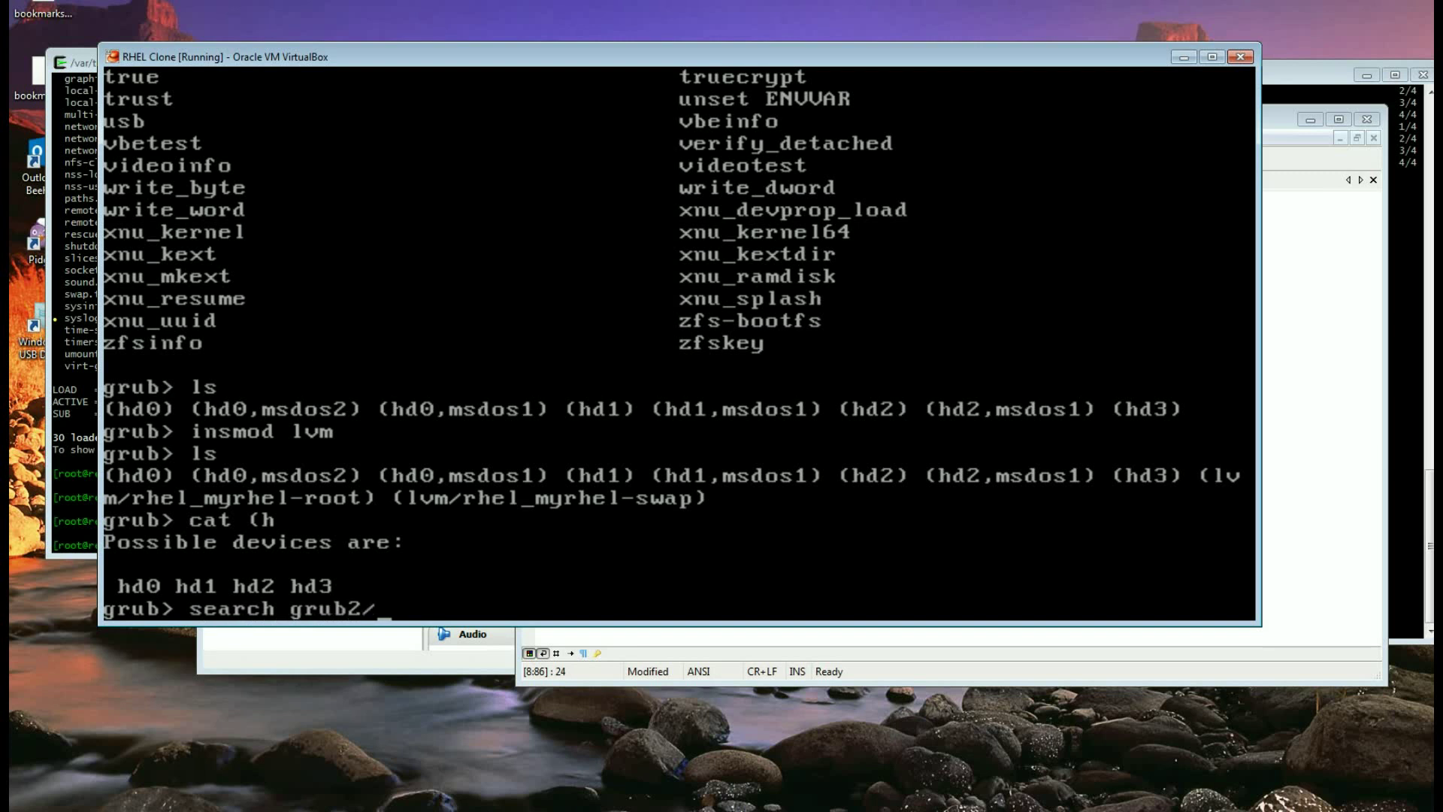
pyautogui.write('grub.cf')
pyautogui.write('g')
pyautogui.press('Return')
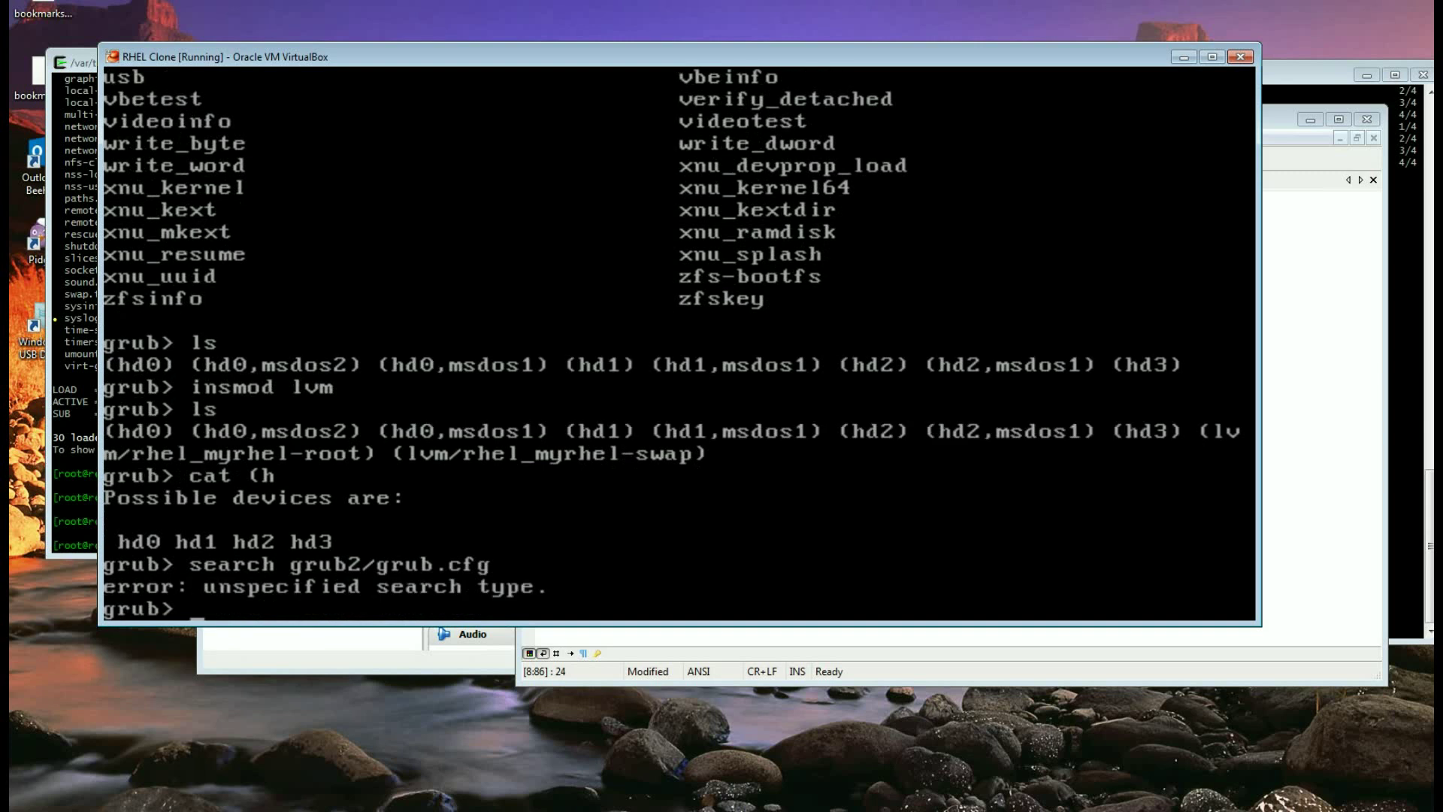
pyautogui.press('Up')
pyautogui.press('Left')
pyautogui.press('Left')
pyautogui.press('Left')
pyautogui.press('Left')
pyautogui.press('Left')
pyautogui.press('Left')
pyautogui.press('Left')
pyautogui.press('Left')
pyautogui.press('Left')
pyautogui.press('Left')
pyautogui.press('Left')
pyautogui.press('Left')
pyautogui.press('Left')
pyautogui.press('Left')
pyautogui.press('Left')
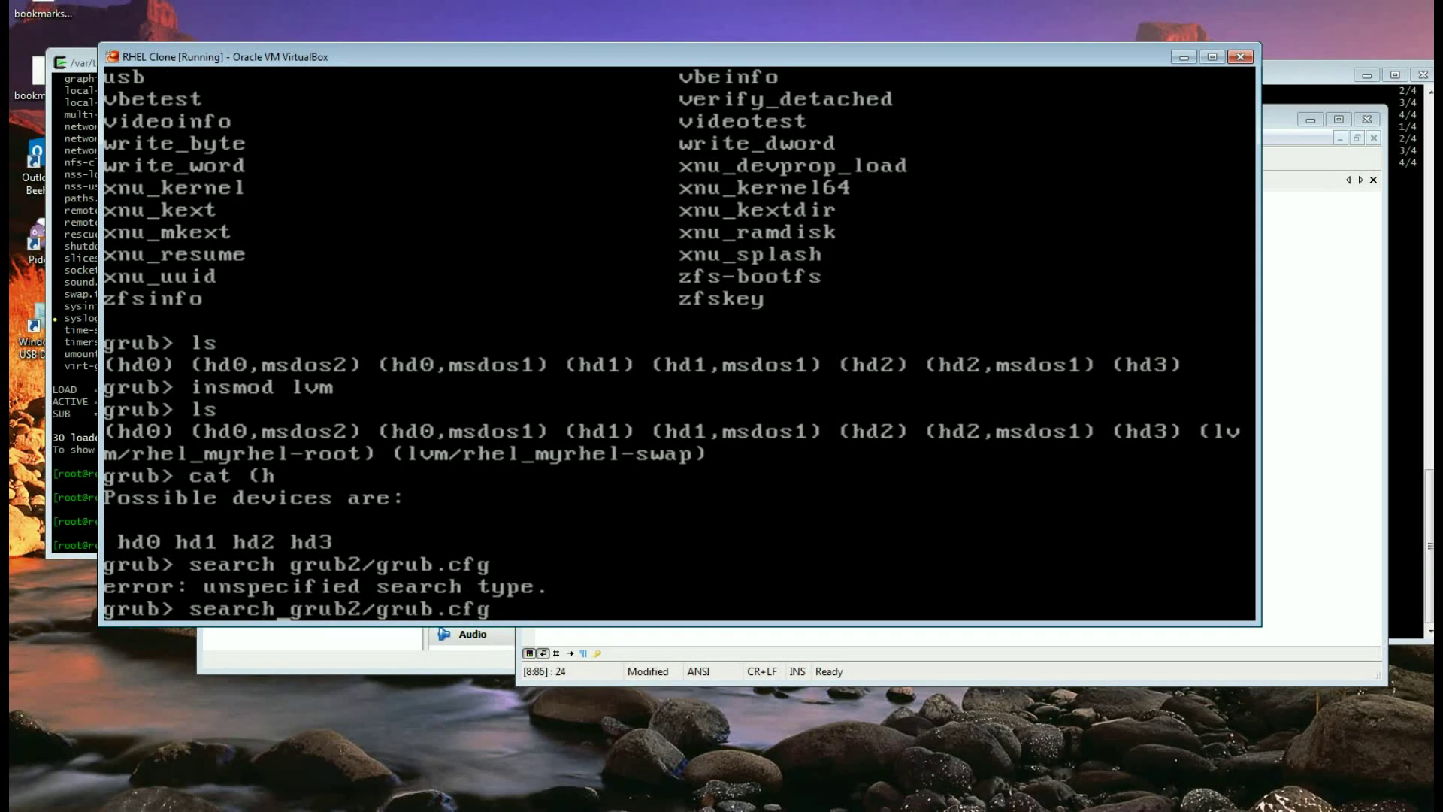
pyautogui.write('.file')
pyautogui.press('Return')
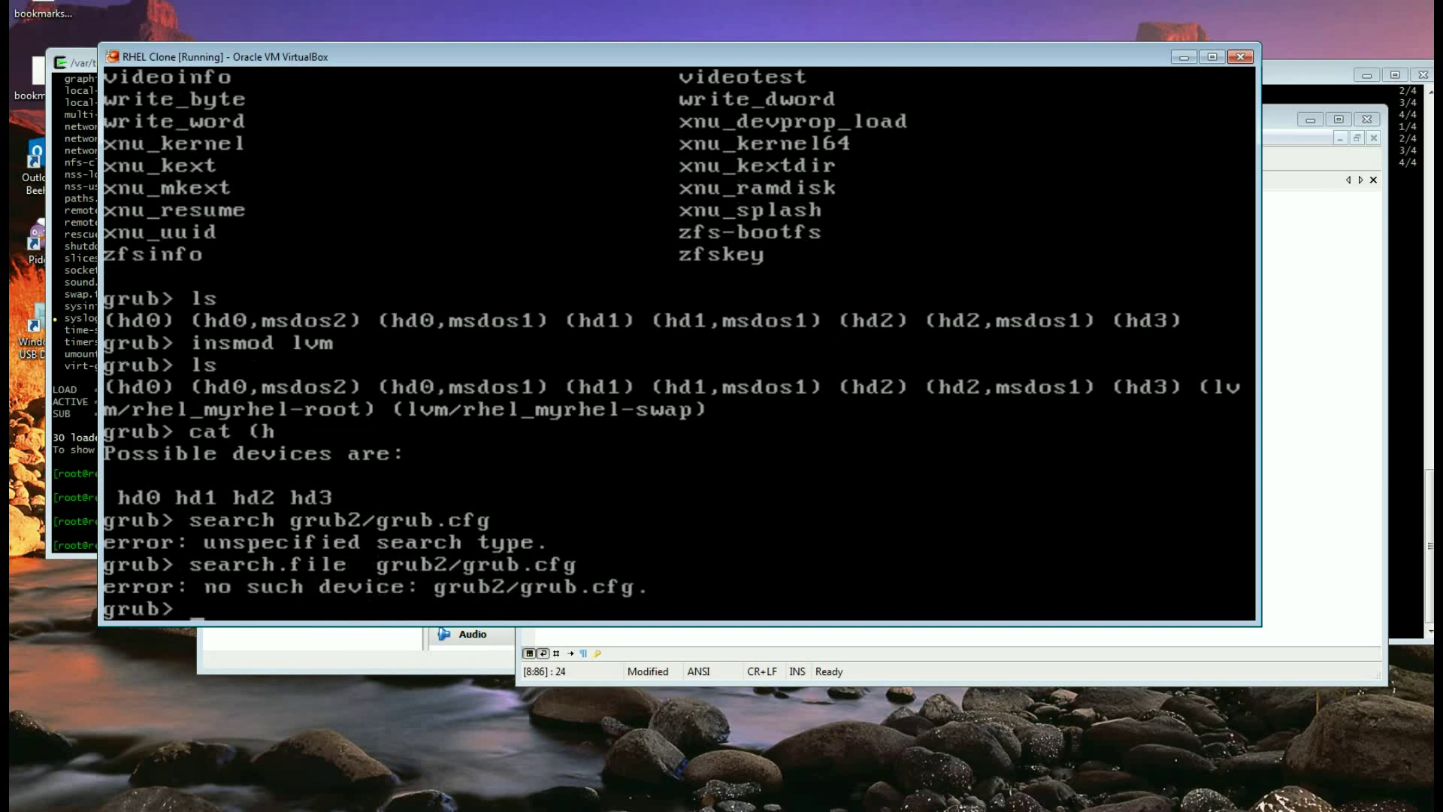
pyautogui.press('Up')
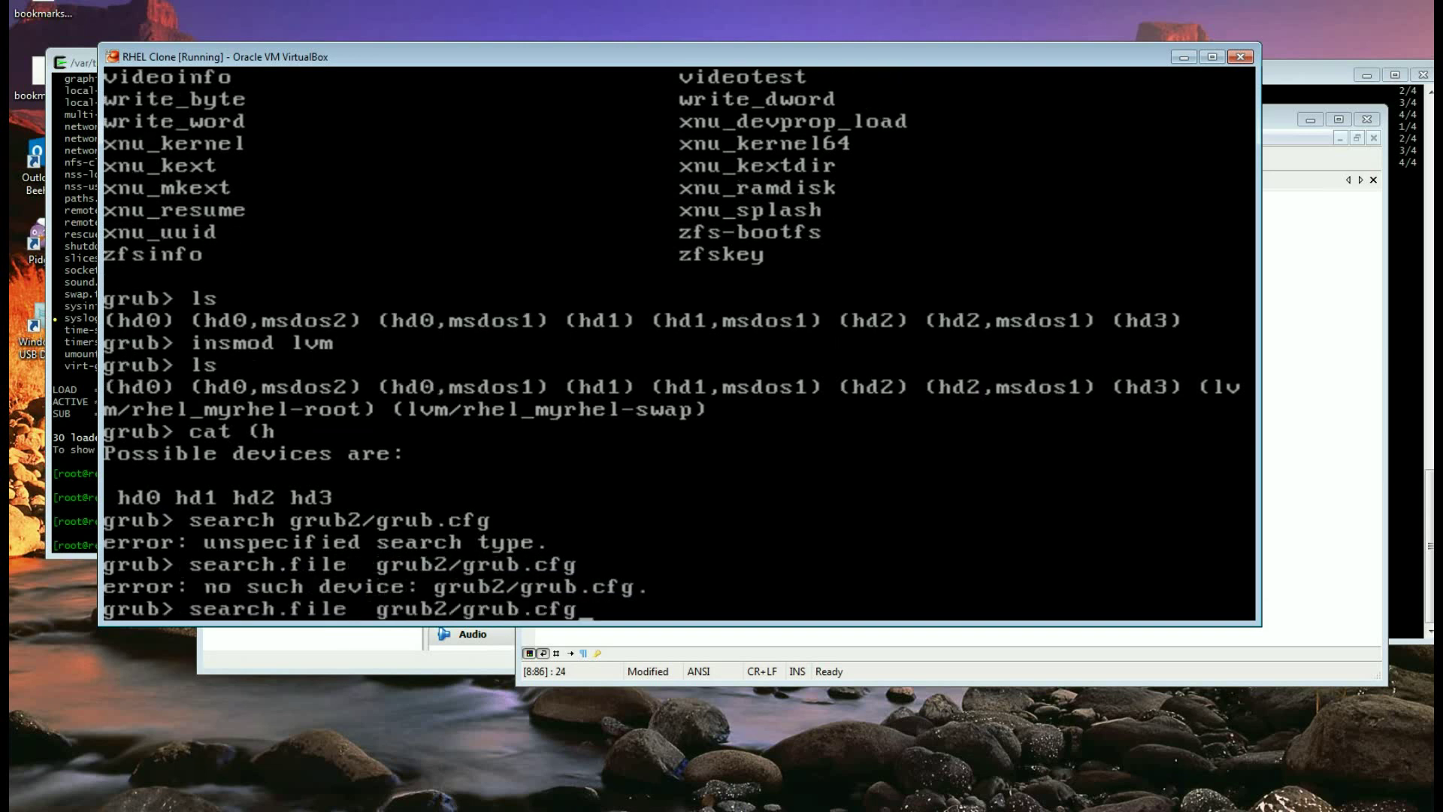
pyautogui.press('Left')
pyautogui.press('Left')
pyautogui.press('Left')
pyautogui.press('Left')
pyautogui.press('Left')
pyautogui.press('Left')
pyautogui.press('Left')
pyautogui.press('Left')
pyautogui.press('Left')
pyautogui.press('Left')
pyautogui.press('Left')
pyautogui.press('Left')
pyautogui.press('Left')
pyautogui.press('Left')
pyautogui.write('/')
pyautogui.press('Return')
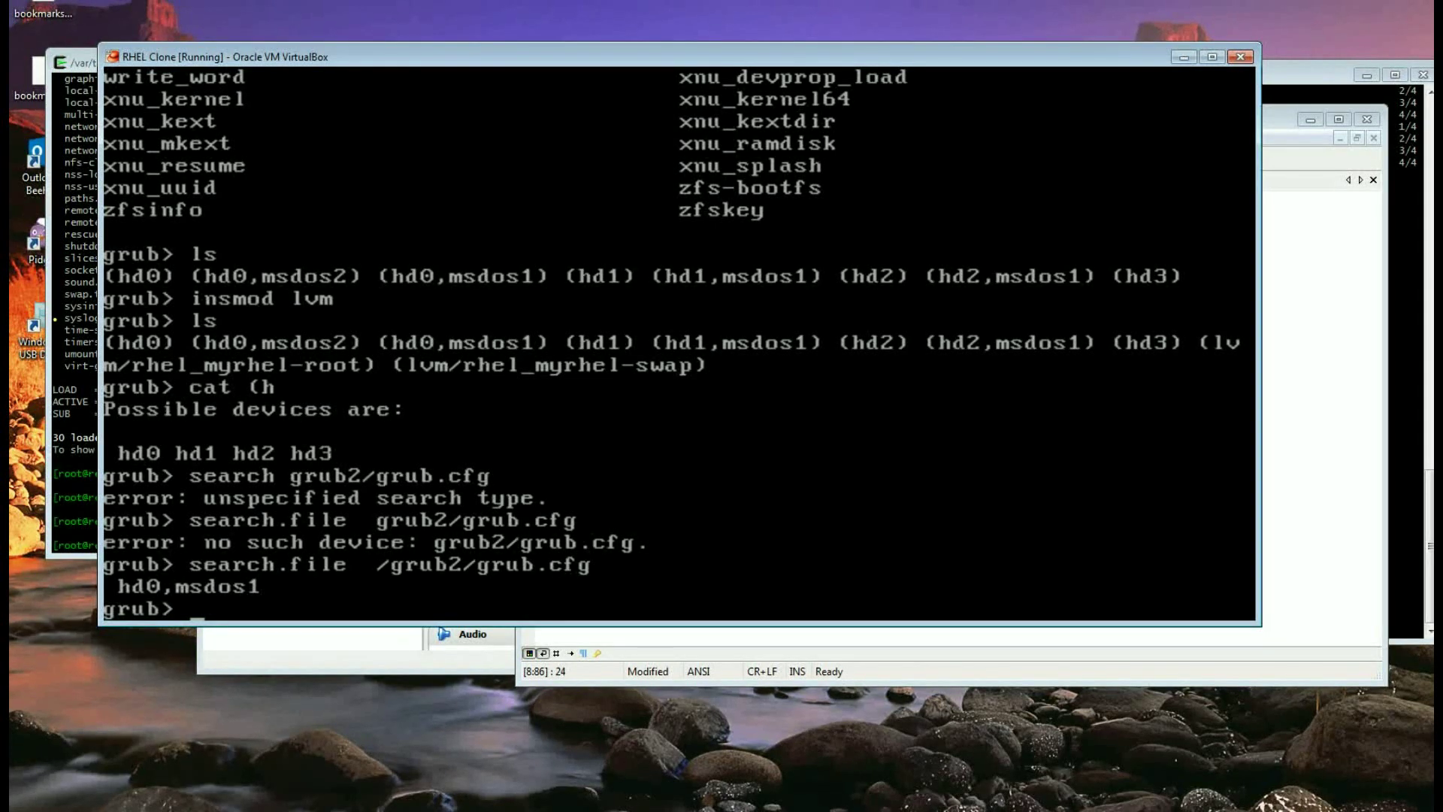
pyautogui.write('cat (h')
# Step: Build the cat path (hd0,msdos1)/, listing disks, partitions and files along the way
pyautogui.press('Tab')
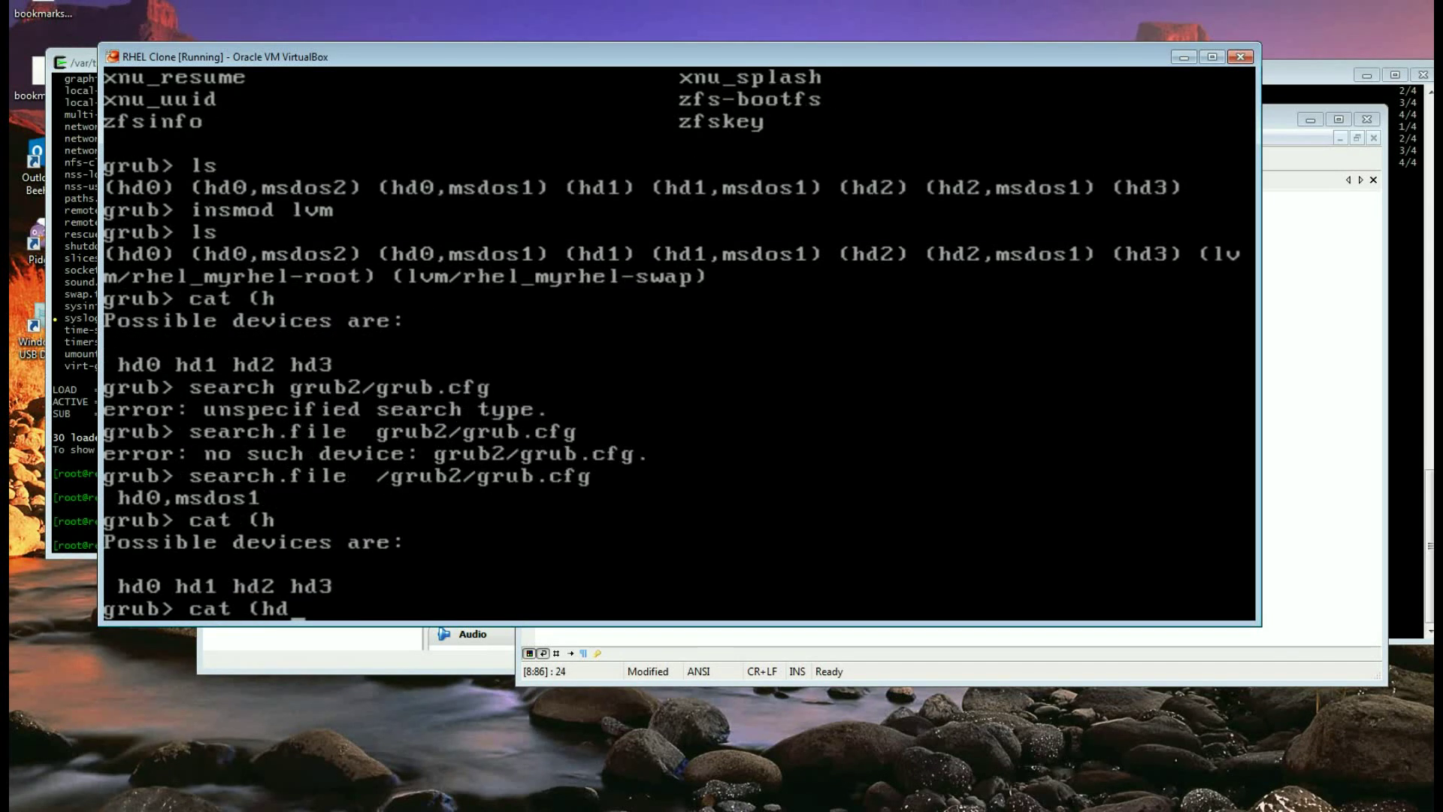
pyautogui.write('0,ms')
pyautogui.press('Tab')
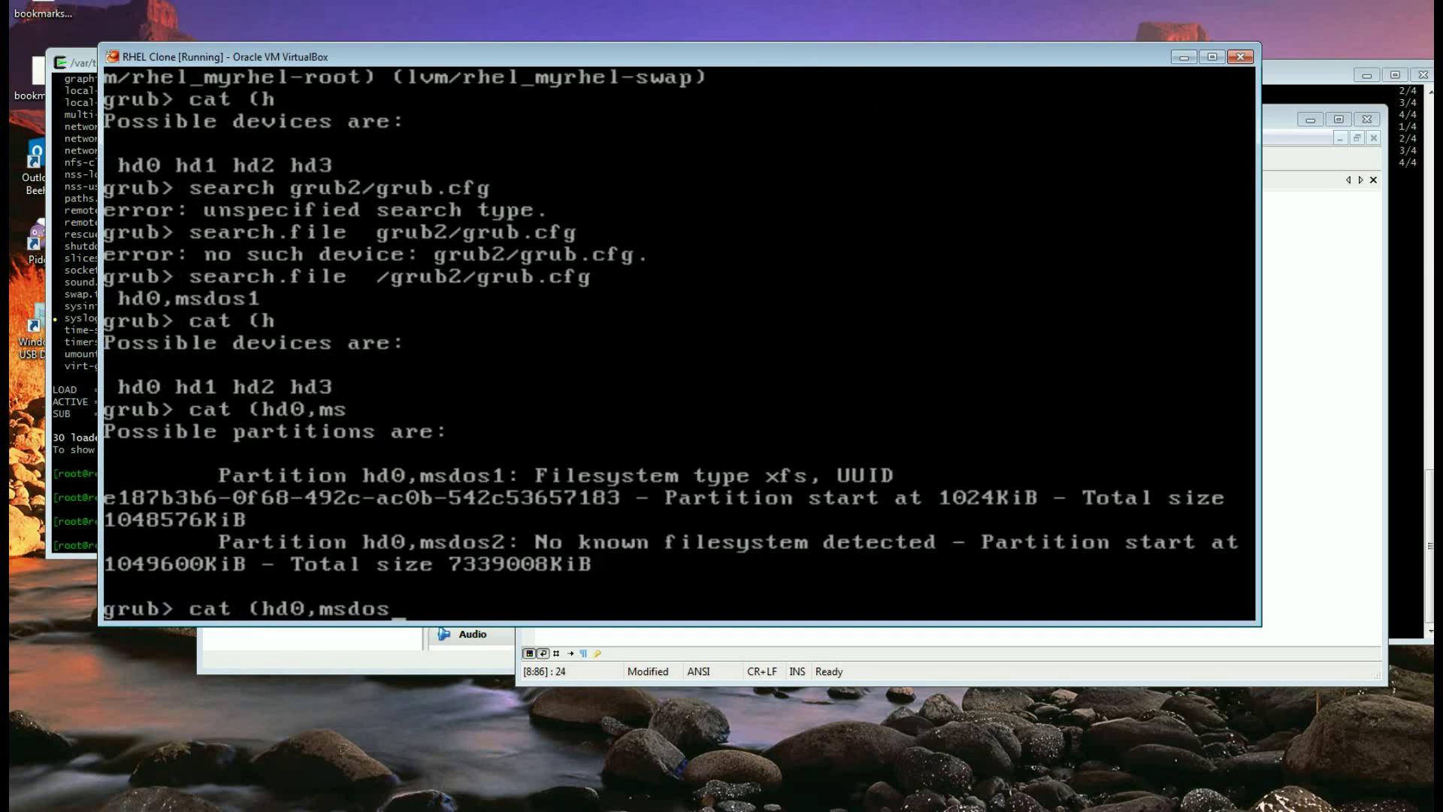
pyautogui.write('1)')
pyautogui.write('/')
pyautogui.press('Tab')
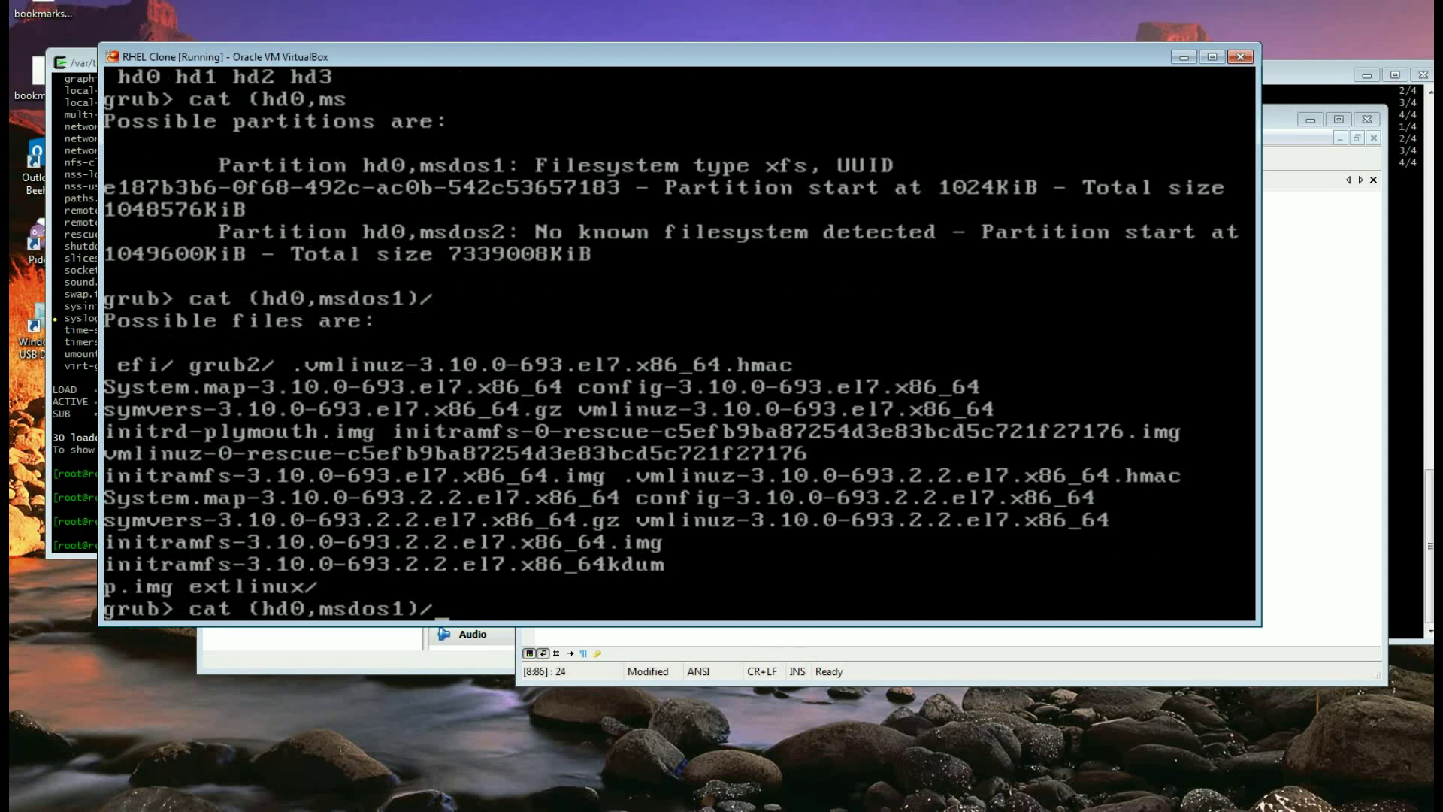
# Step: Complete the path to grub2/grub.cfg and print the file, paging down to the 41_custom section
pyautogui.write('gr')
pyautogui.press('Tab')
pyautogui.write('gr')
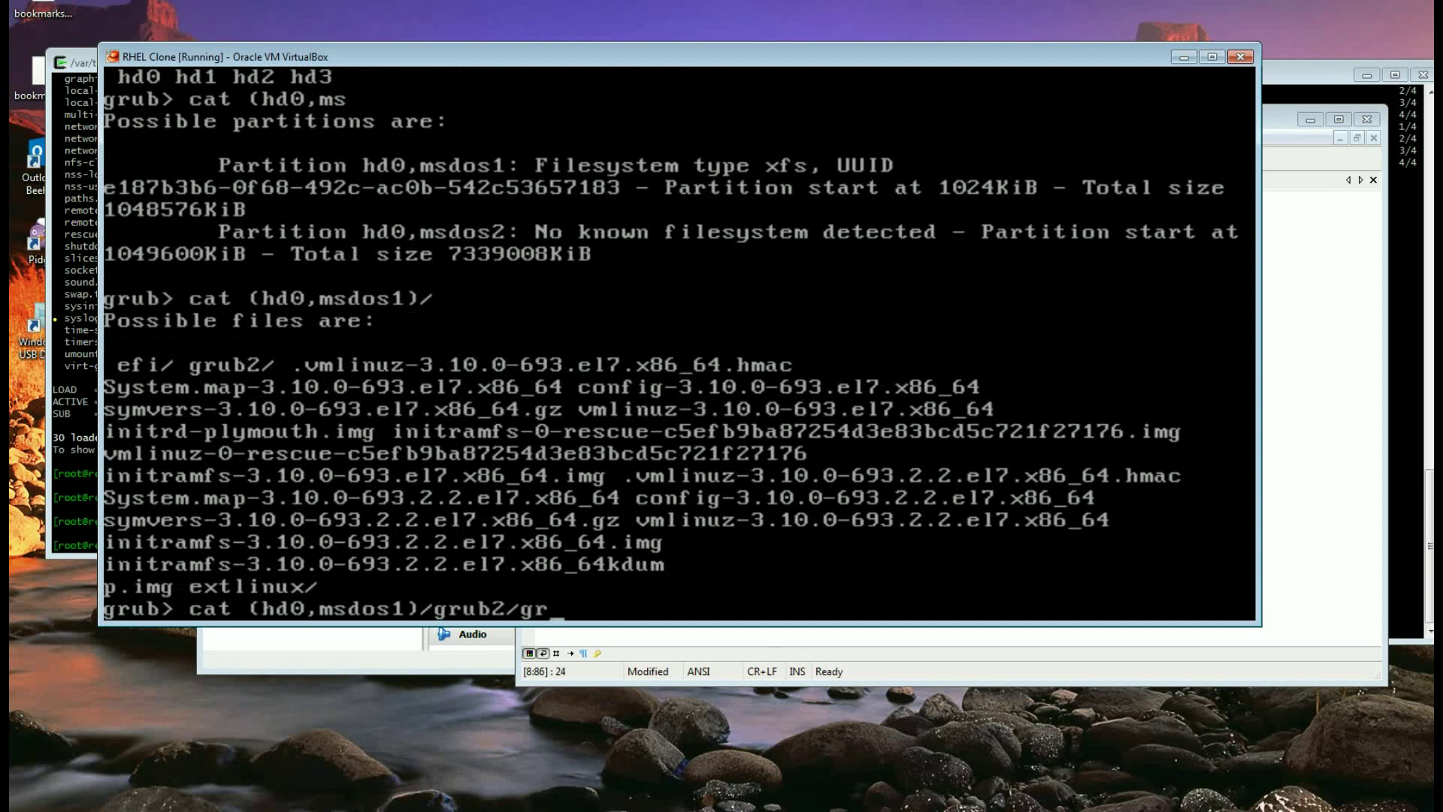
pyautogui.press('Tab')
pyautogui.write('.')
pyautogui.press('Tab')
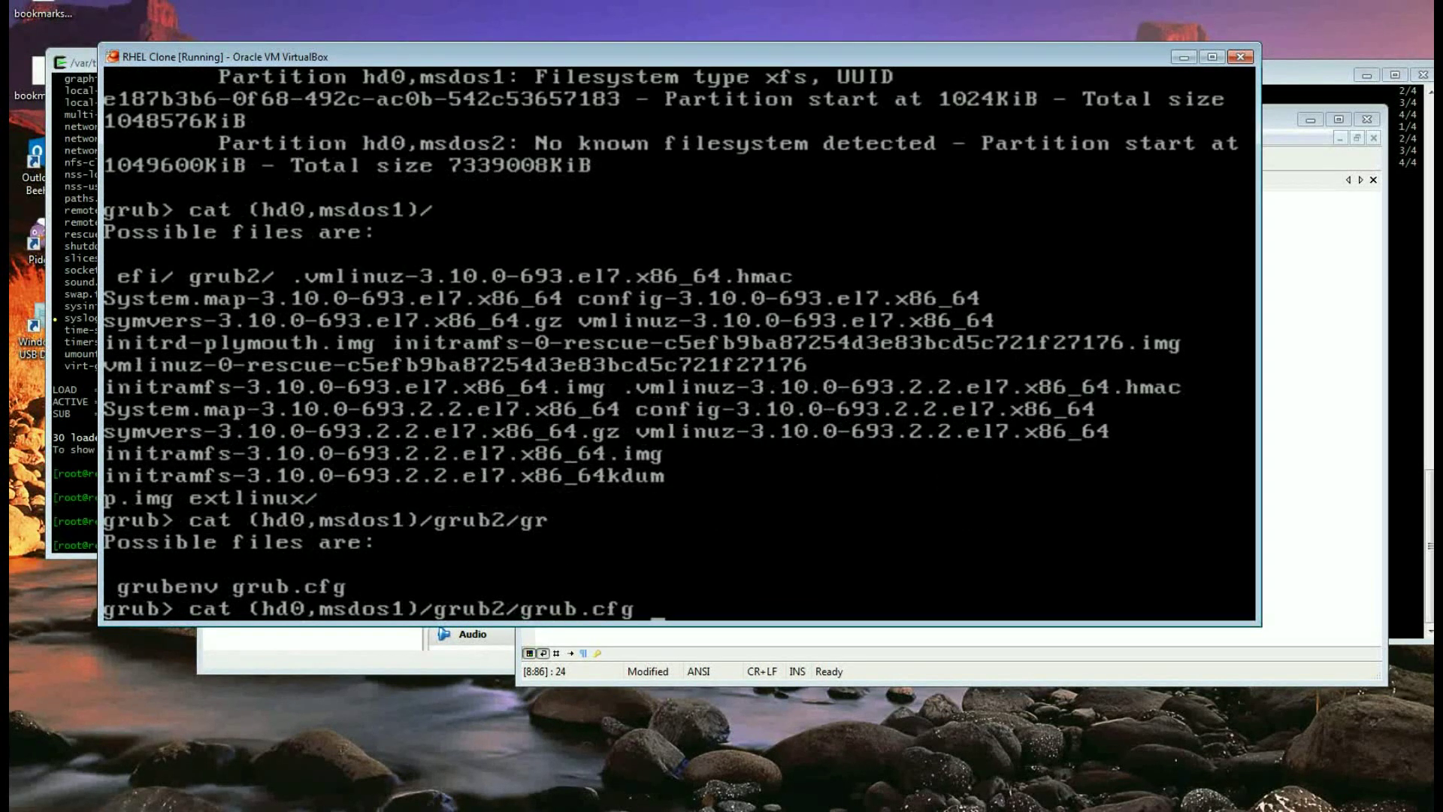
pyautogui.press('Return')
pyautogui.press('space')
pyautogui.press('space')
pyautogui.press('space')
pyautogui.press('space')
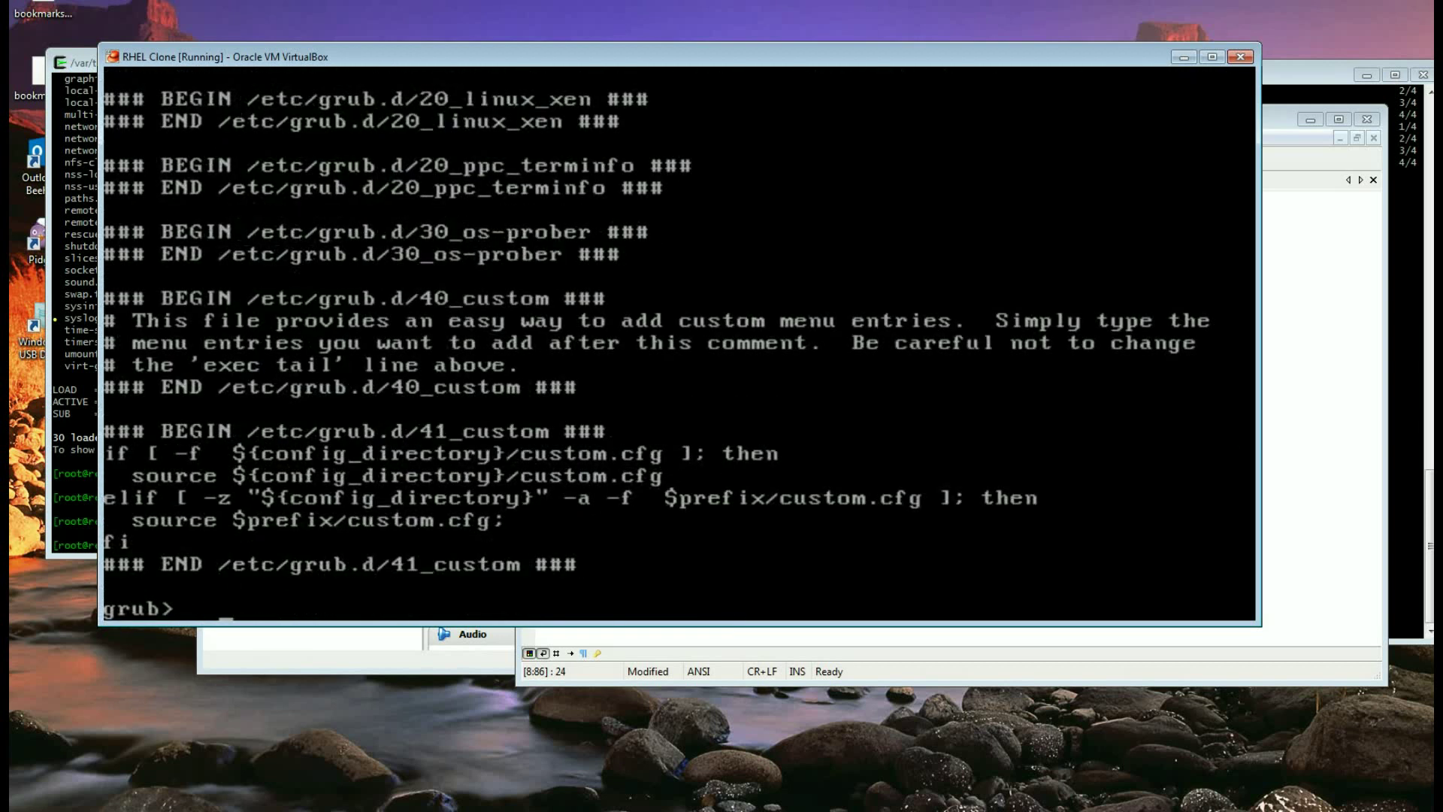
# Step: List all devices with ls and load the lvm module with insmod lvm
pyautogui.write('LS')
pyautogui.press('Return')
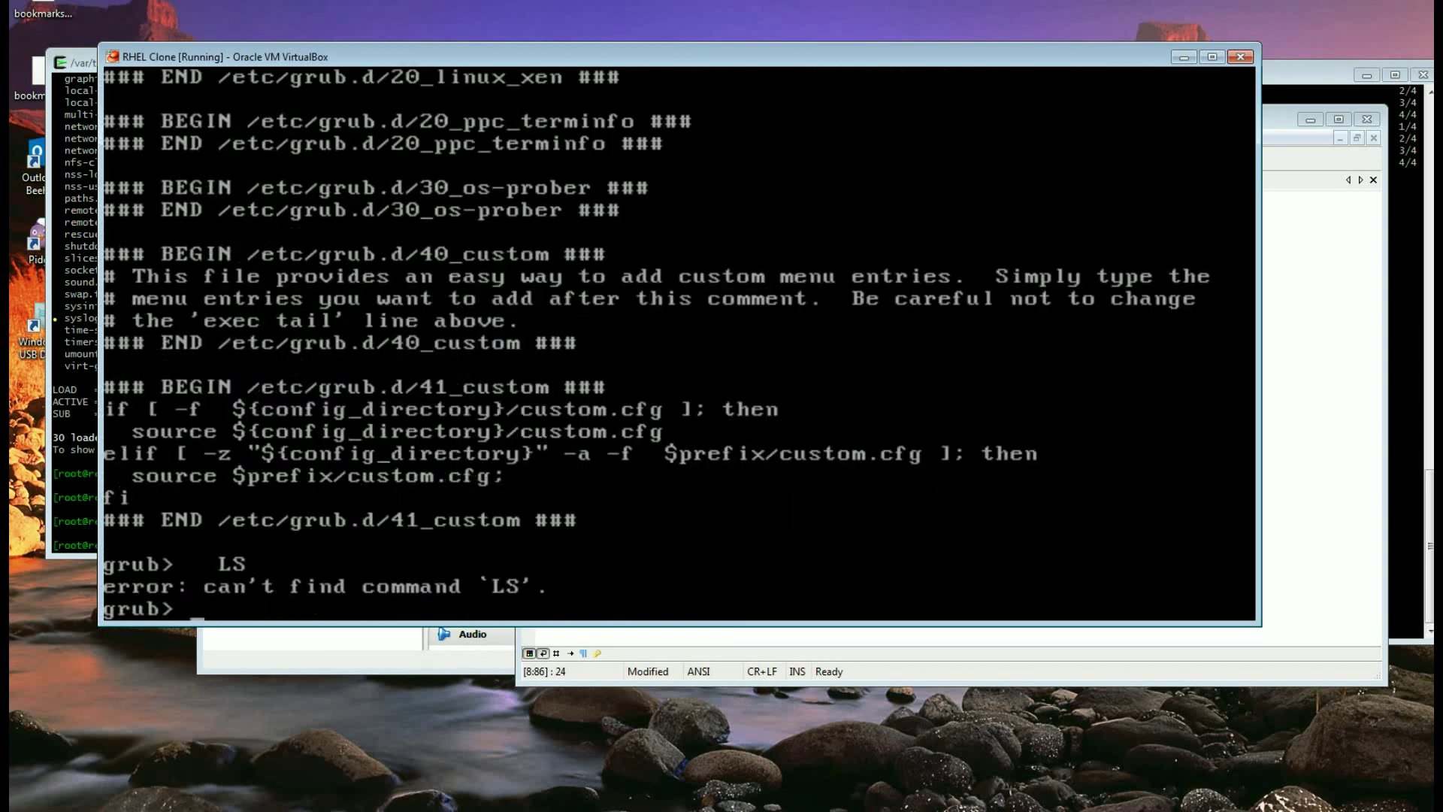
pyautogui.write('ls')
pyautogui.press('Return')
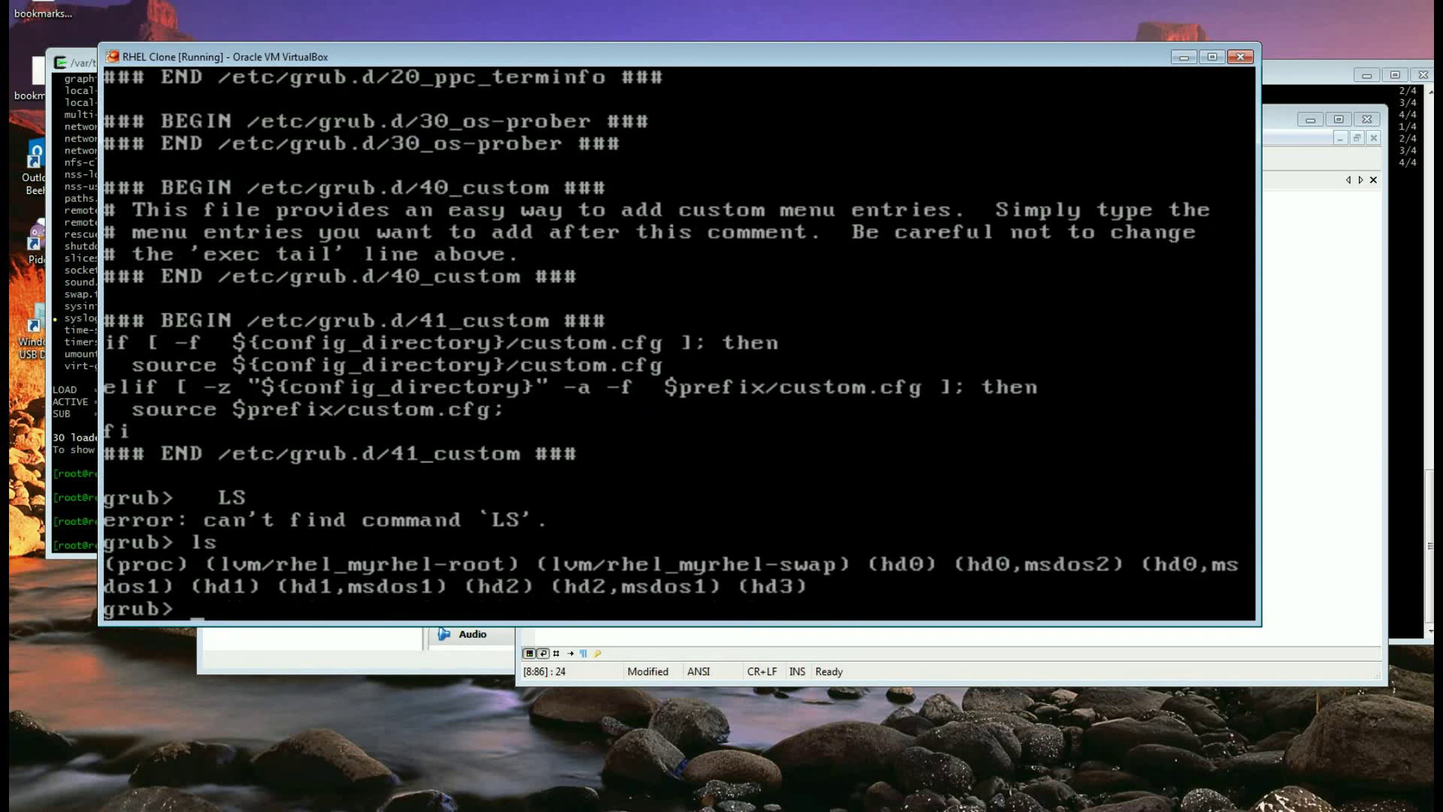
pyautogui.write('in')
pyautogui.press('Tab')
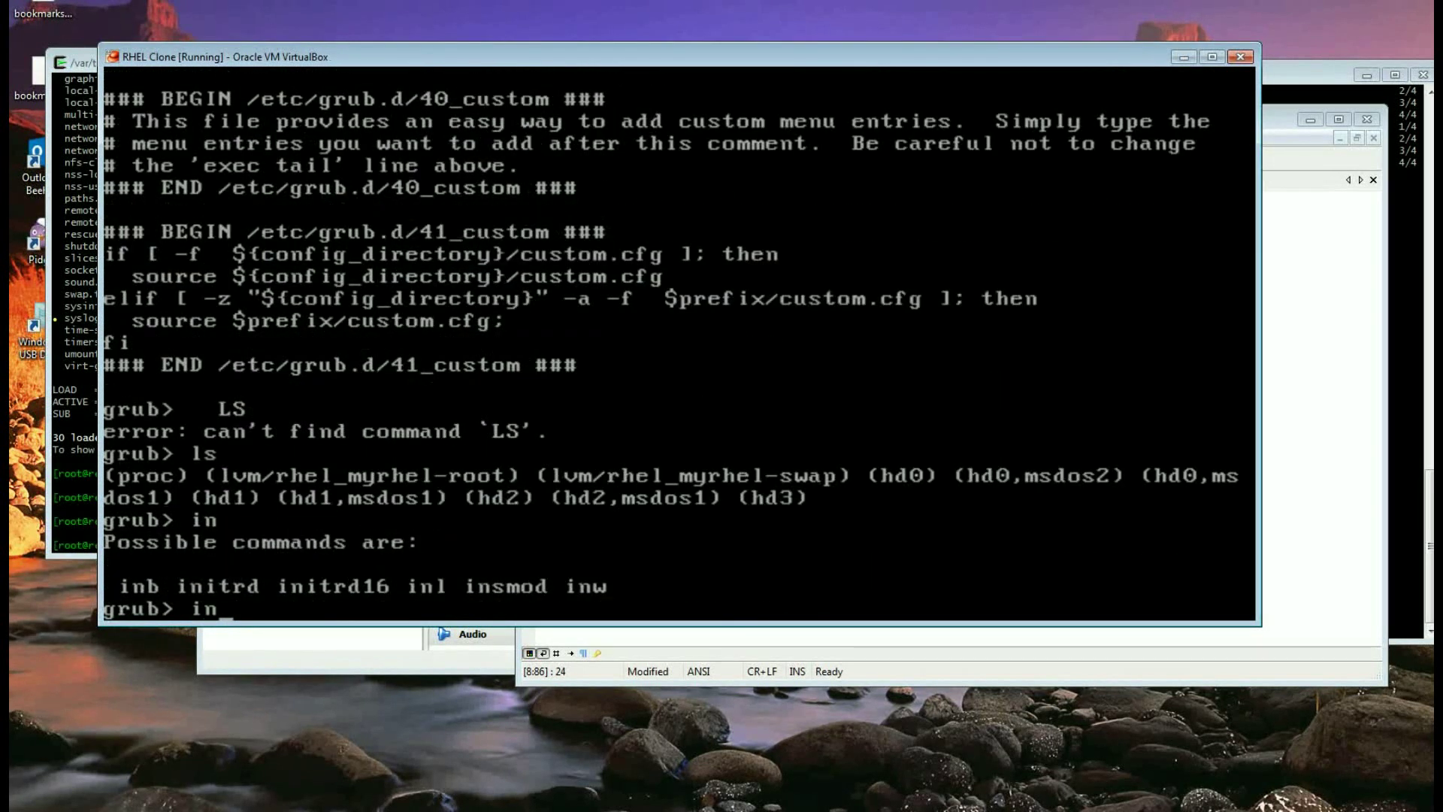
pyautogui.write('smod lvm')
pyautogui.press('Return')
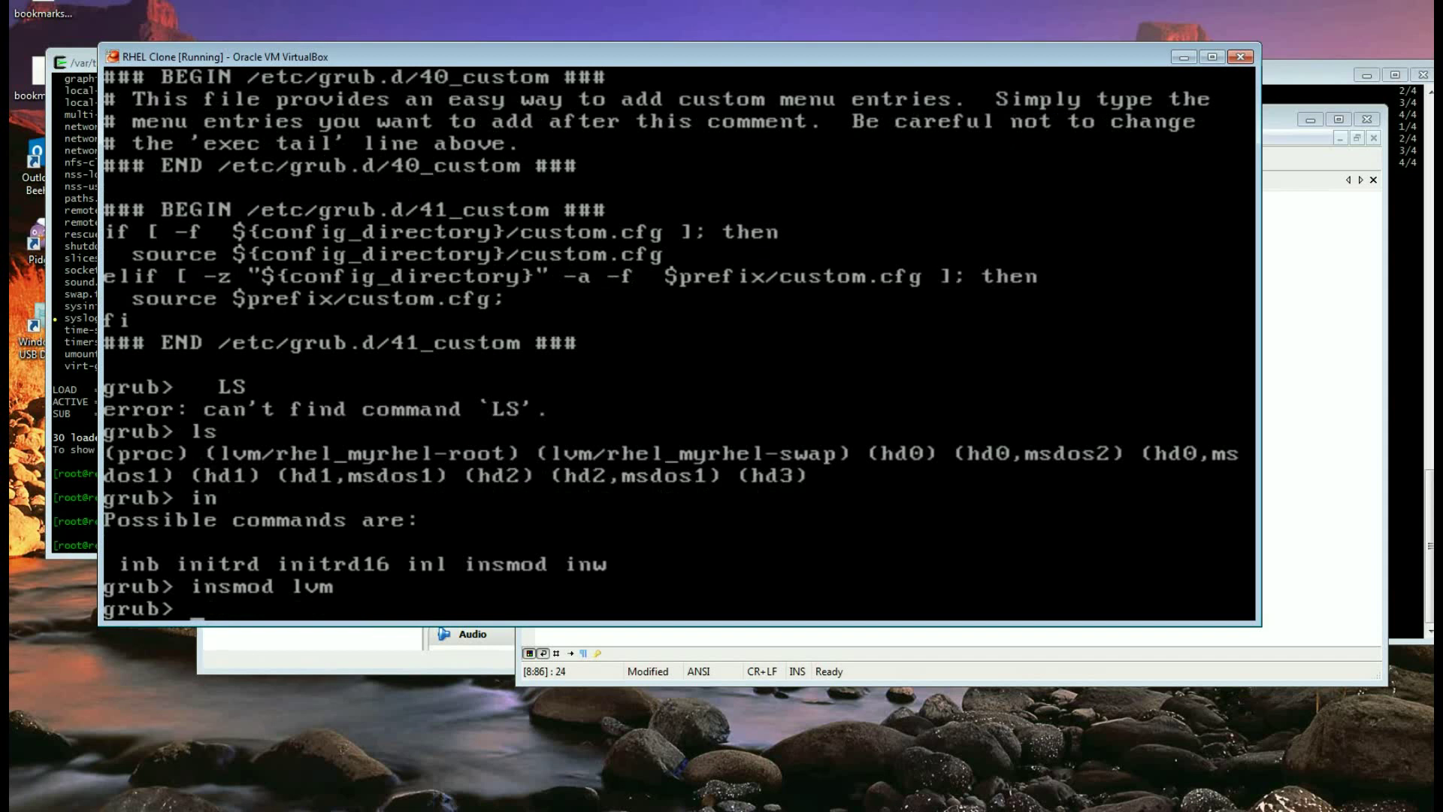
# Step: Print /etc/passwd from (lvm/rhel_myrhel-root) and page through the output
pyautogui.write('cat (lv')
pyautogui.press('Tab')
pyautogui.write('root)/etc/')
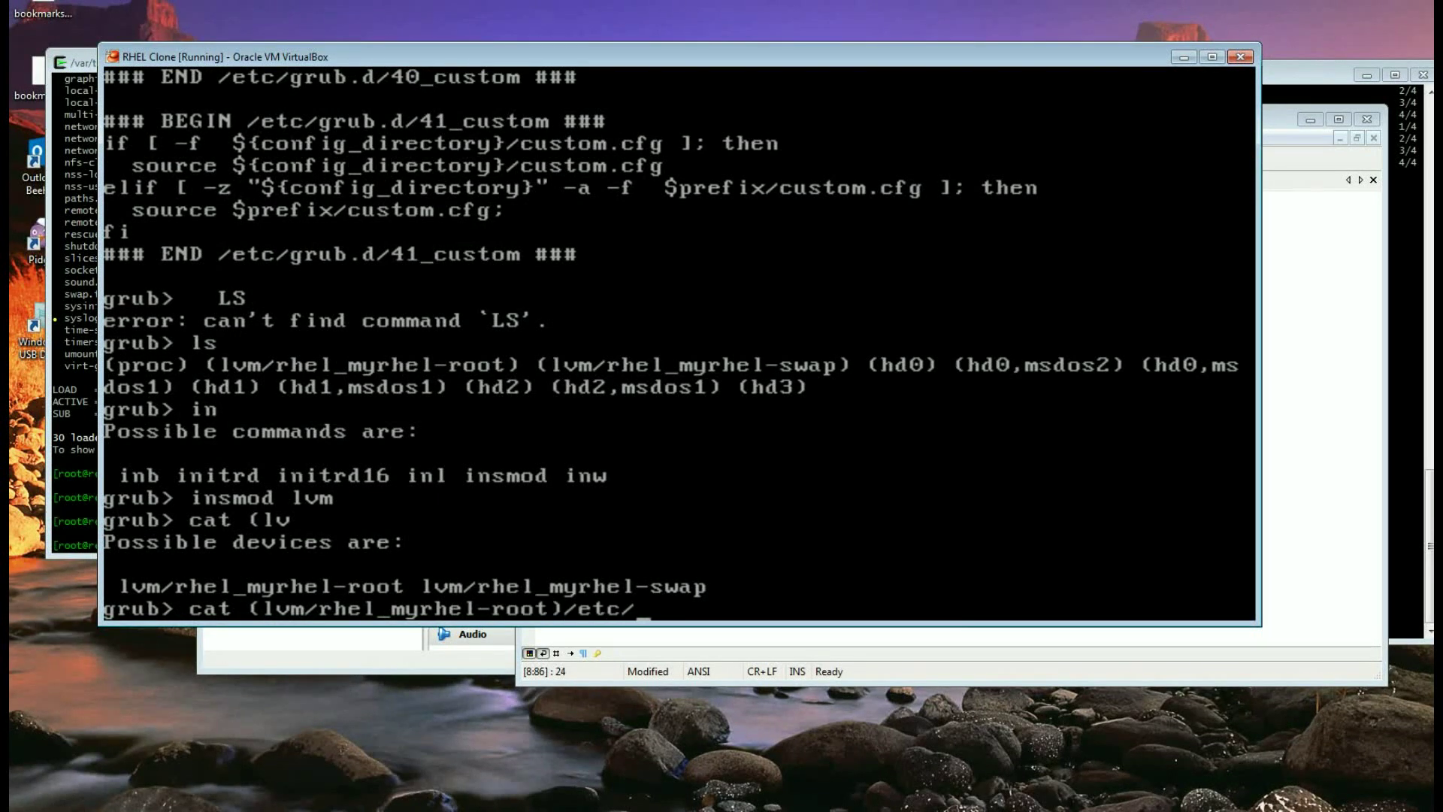
pyautogui.write('passwd')
pyautogui.press('Return')
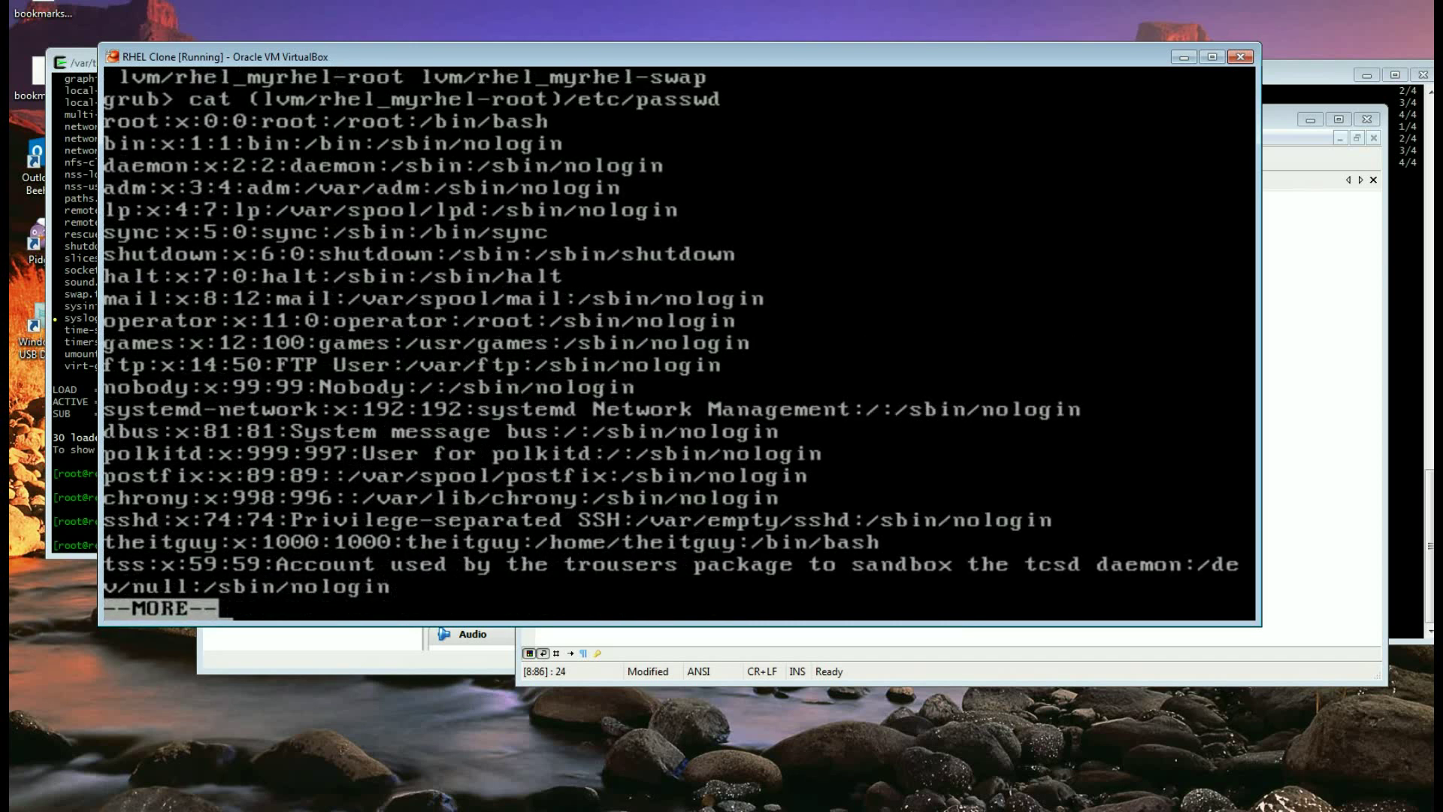
pyautogui.press('space')
pyautogui.press('space')
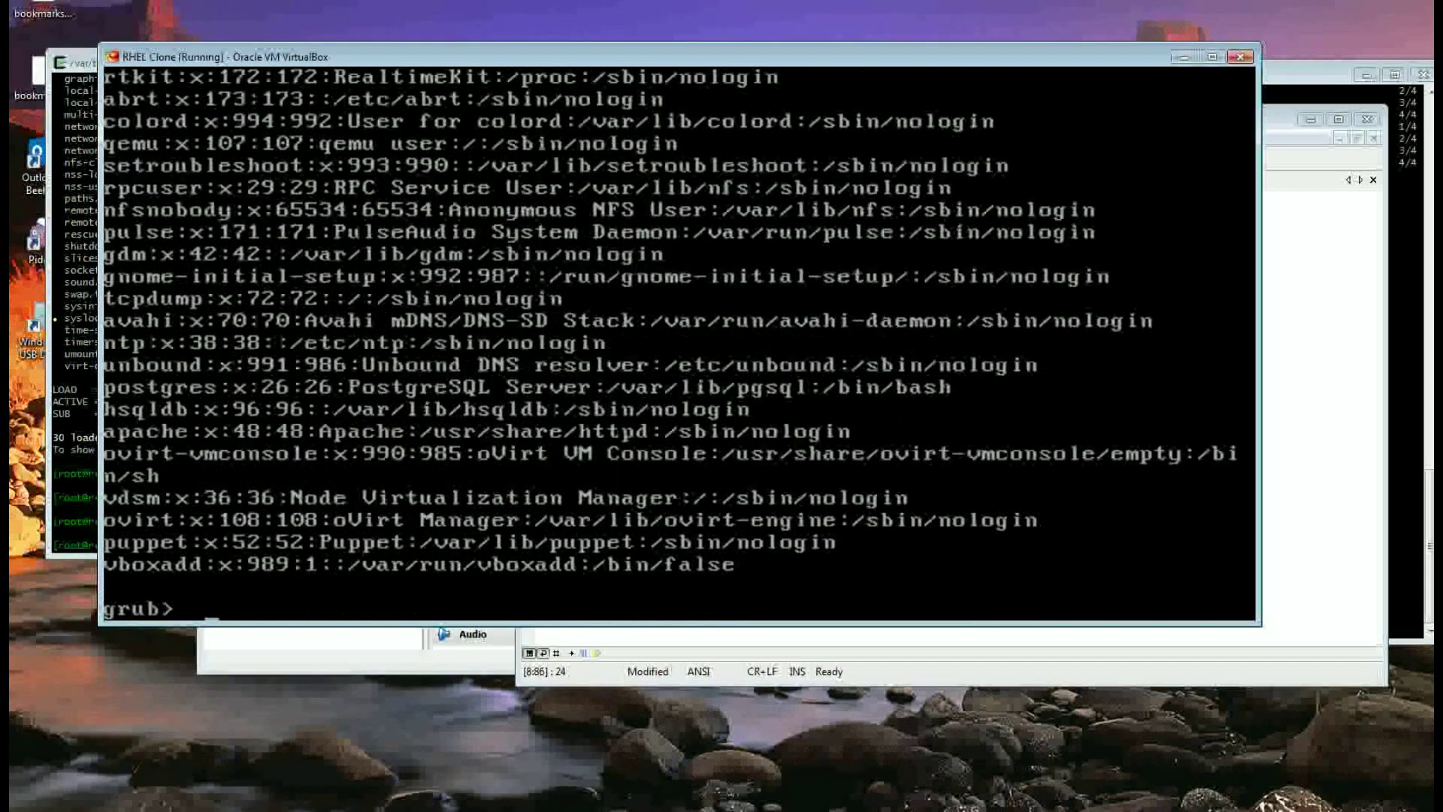
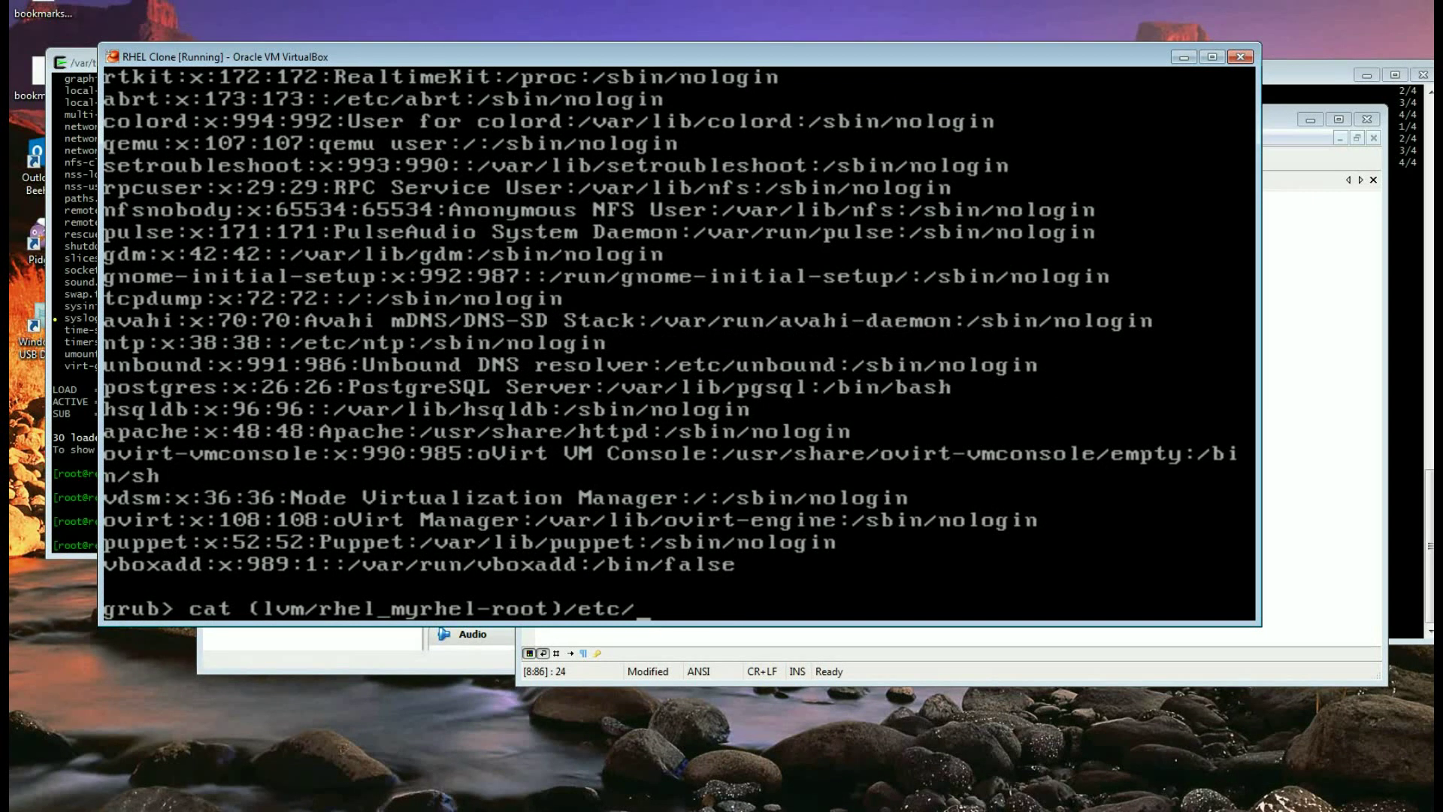
# Step: Display (lvm/rhel_myrhel-root)/etc/fstab at the grub prompt, then go back to the boot menu
pyautogui.write('fs')
pyautogui.press('Tab')
pyautogui.write('ta')
pyautogui.press('BackSpace')
pyautogui.press('BackSpace')
pyautogui.press('Return')
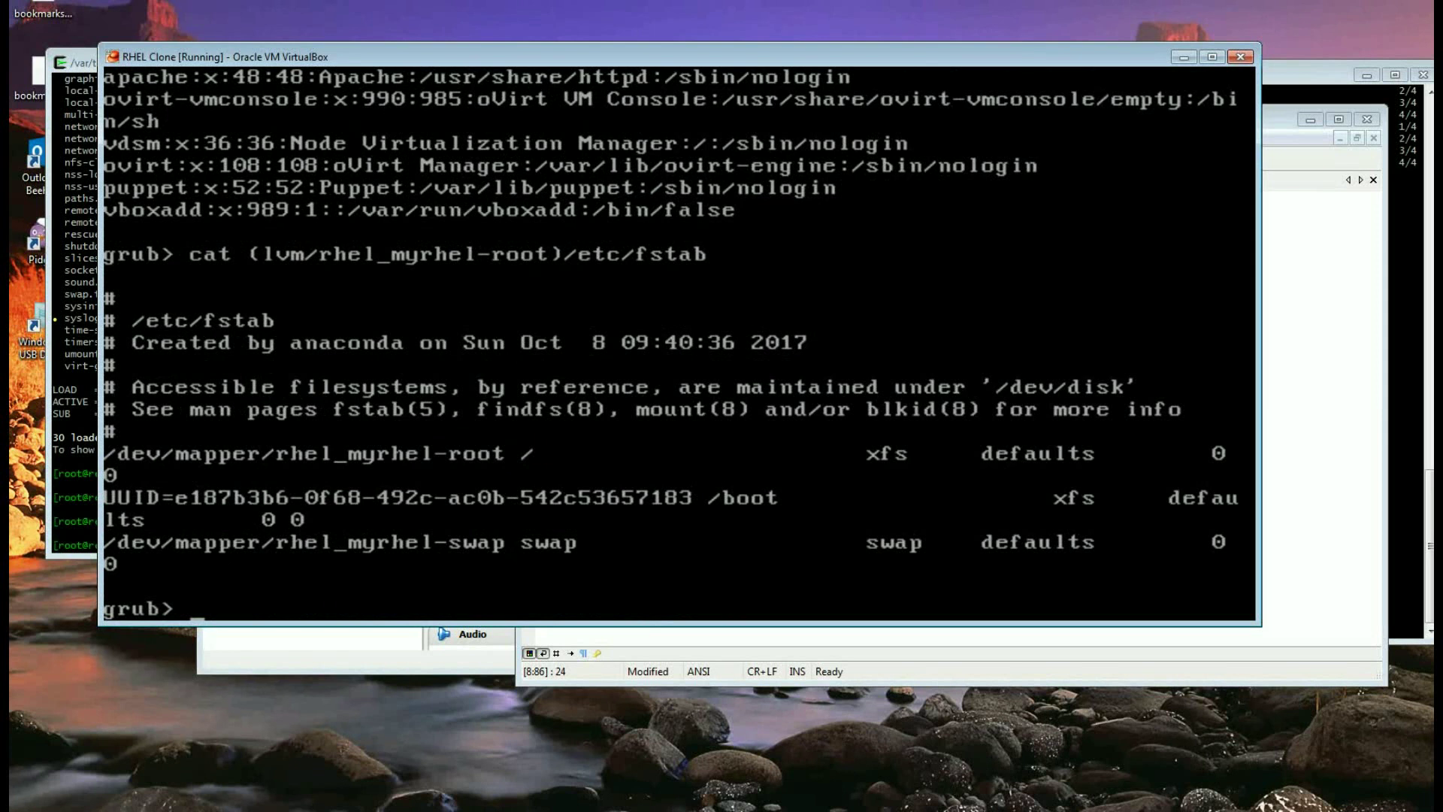
pyautogui.press('Escape')
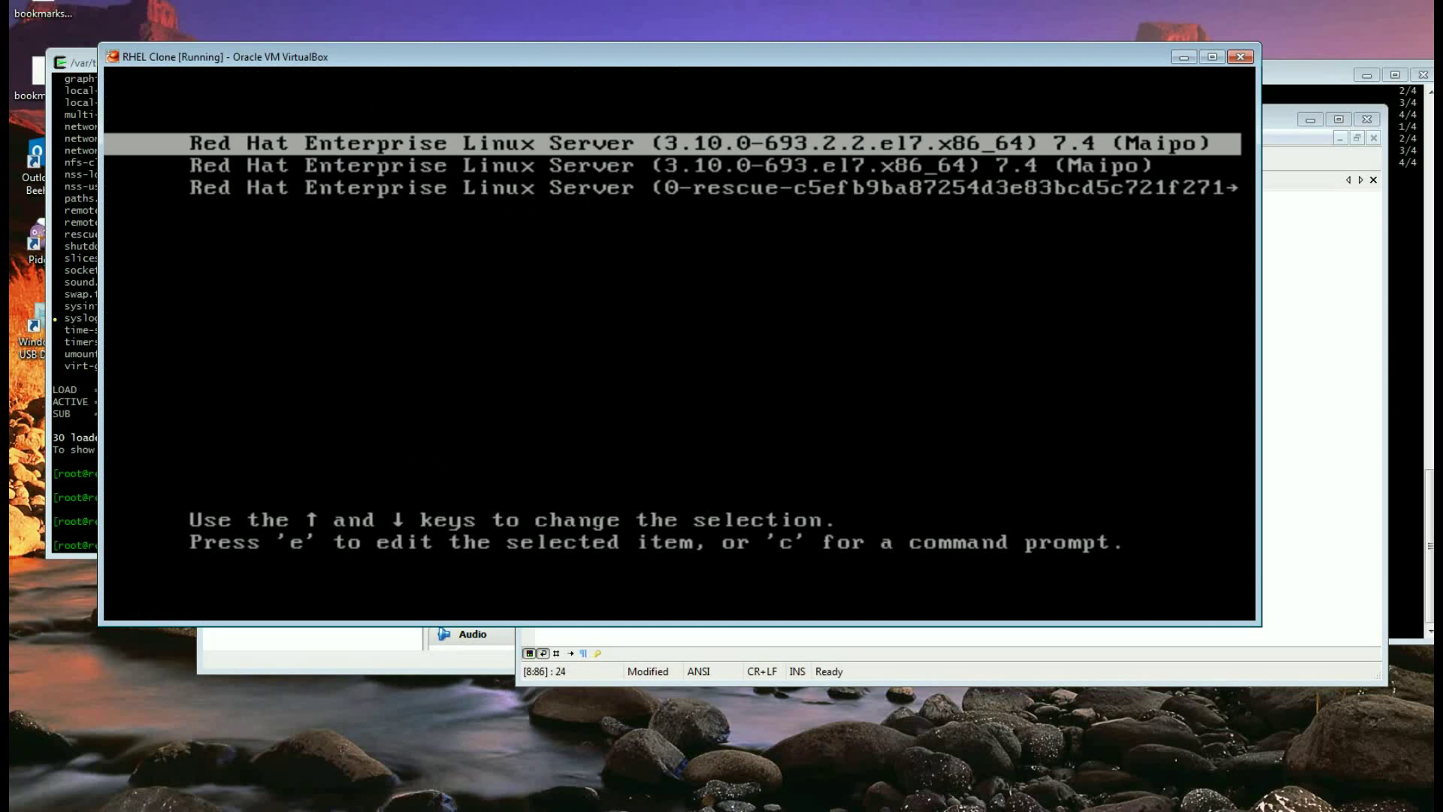
pyautogui.press('e')
pyautogui.press('Down')
pyautogui.press('Down')
pyautogui.press('Down')
pyautogui.press('Down')
pyautogui.press('Down')
pyautogui.press('Down')
pyautogui.press('Down')
pyautogui.press('Down')
pyautogui.press('Down')
pyautogui.press('Down')
pyautogui.press('Down')
pyautogui.press('Down')
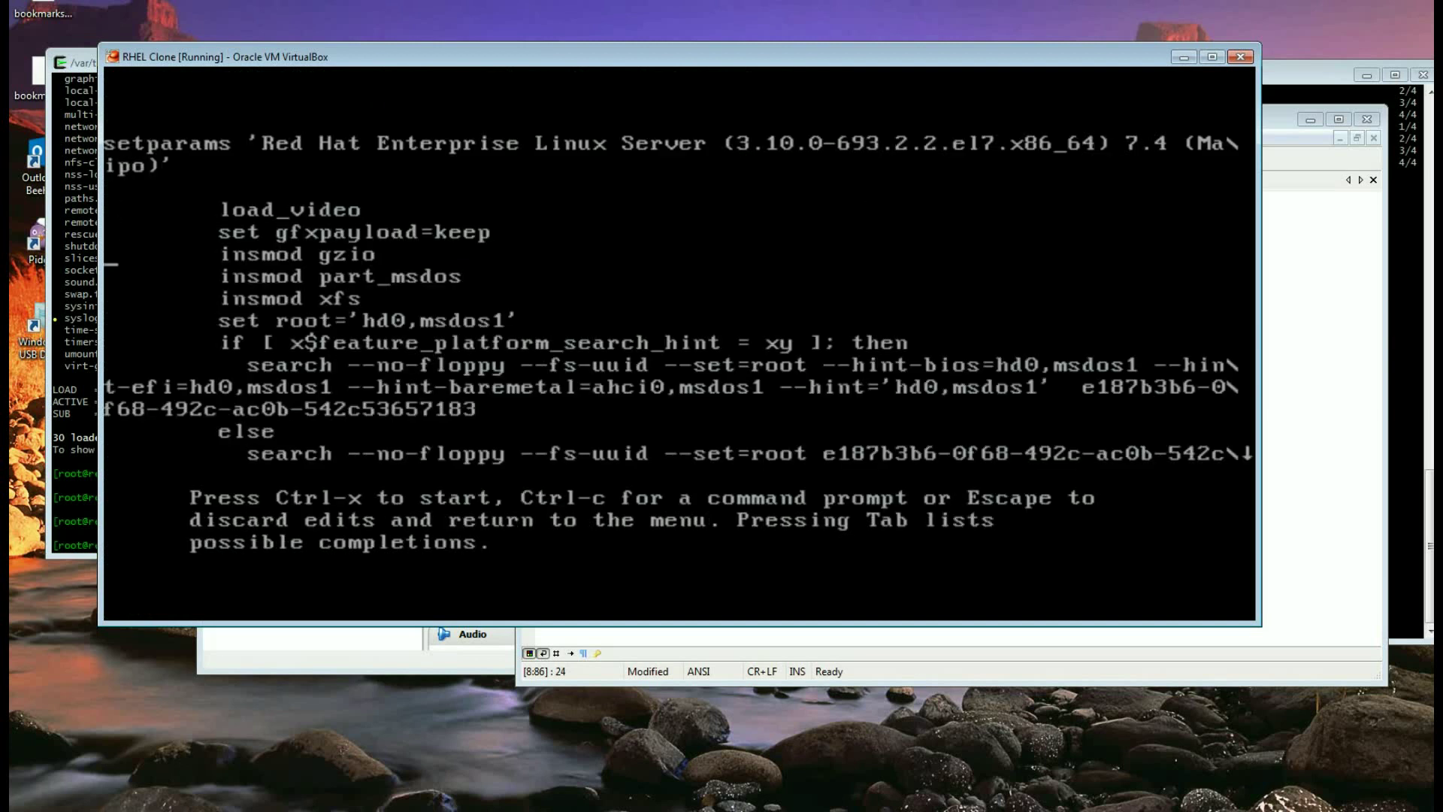
pyautogui.press('Down')
pyautogui.press('Down')
pyautogui.press('Down')
pyautogui.press('Down')
pyautogui.press('Down')
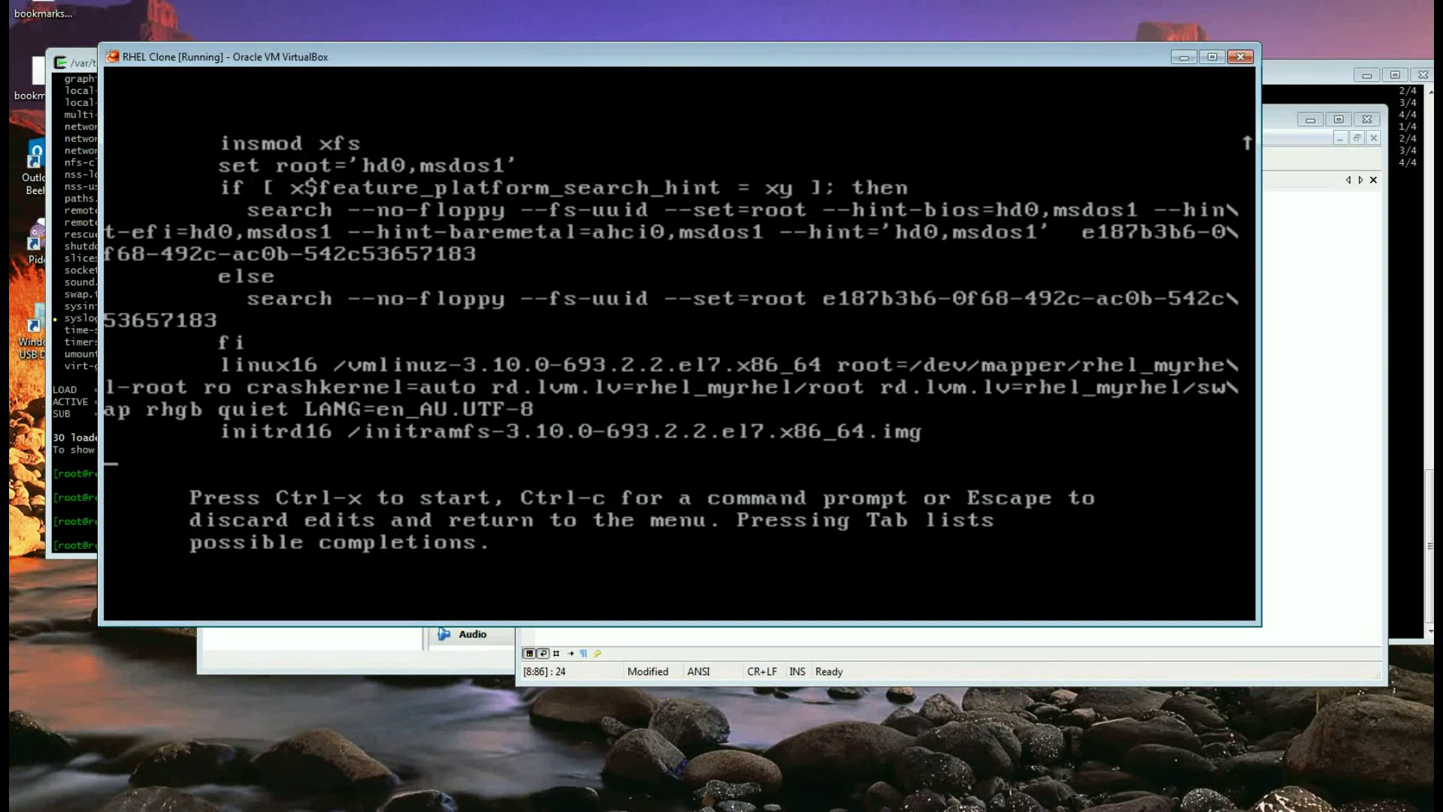
pyautogui.press('Up')
pyautogui.press('Up')
pyautogui.press('Down')
pyautogui.press('Up')
pyautogui.press('Down')
pyautogui.press('Up')
pyautogui.press('Down')
pyautogui.press('Left')
pyautogui.press('Left')
pyautogui.press('Left')
pyautogui.press('Left')
pyautogui.press('Left')
pyautogui.press('Left')
pyautogui.press('Left')
pyautogui.press('Left')
pyautogui.press('Left')
pyautogui.press('Left')
pyautogui.press('Left')
pyautogui.press('Left')
pyautogui.press('Left')
pyautogui.press('Left')
pyautogui.press('Left')
pyautogui.press('Left')
pyautogui.press('Left')
pyautogui.press('Left')
pyautogui.press('Left')
pyautogui.press('Left')
pyautogui.press('Left')
pyautogui.press('Left')
pyautogui.press('Left')
pyautogui.press('Left')
pyautogui.press('Left')
pyautogui.press('Left')
pyautogui.press('Left')
pyautogui.press('Left')
pyautogui.press('Left')
pyautogui.press('Left')
pyautogui.press('Left')
pyautogui.press('Left')
pyautogui.press('Left')
pyautogui.press('Left')
pyautogui.press('Left')
pyautogui.press('Left')
pyautogui.press('Left')
pyautogui.press('Left')
pyautogui.press('Left')
pyautogui.press('Left')
pyautogui.press('Left')
pyautogui.press('Left')
pyautogui.press('Left')
pyautogui.press('Left')
pyautogui.press('Left')
pyautogui.press('Left')
pyautogui.press('Left')
pyautogui.press('Left')
pyautogui.press('Left')
pyautogui.press('Left')
pyautogui.press('Left')
pyautogui.press('Left')
pyautogui.press('Left')
pyautogui.press('Left')
pyautogui.press('Left')
pyautogui.press('Left')
pyautogui.press('Left')
pyautogui.press('Left')
pyautogui.press('Left')
pyautogui.press('Left')
pyautogui.press('Left')
pyautogui.press('Left')
pyautogui.press('Left')
pyautogui.press('Left')
pyautogui.press('Left')
pyautogui.press('Left')
pyautogui.press('Left')
pyautogui.press('Left')
pyautogui.press('Left')
pyautogui.press('Left')
pyautogui.press('Left')
pyautogui.press('Left')
pyautogui.press('Left')
pyautogui.press('Left')
pyautogui.press('Left')
pyautogui.press('Left')
pyautogui.press('Left')
pyautogui.press('Left')
pyautogui.press('Left')
pyautogui.press('Left')
pyautogui.press('Left')
pyautogui.press('Left')
pyautogui.press('Left')
pyautogui.press('Left')
pyautogui.press('Left')
pyautogui.press('Left')
pyautogui.press('Left')
pyautogui.press('Left')
pyautogui.press('Left')
pyautogui.press('Left')
pyautogui.press('Left')
pyautogui.press('Left')
pyautogui.press('Left')
pyautogui.press('Left')
pyautogui.press('Left')
pyautogui.press('Left')
pyautogui.press('Left')
pyautogui.press('Right')
pyautogui.press('Right')
pyautogui.press('Right')
pyautogui.press('Right')
pyautogui.press('Right')
pyautogui.press('Right')
pyautogui.press('Down')
pyautogui.press('Down')
pyautogui.press('Escape')
pyautogui.press('c')
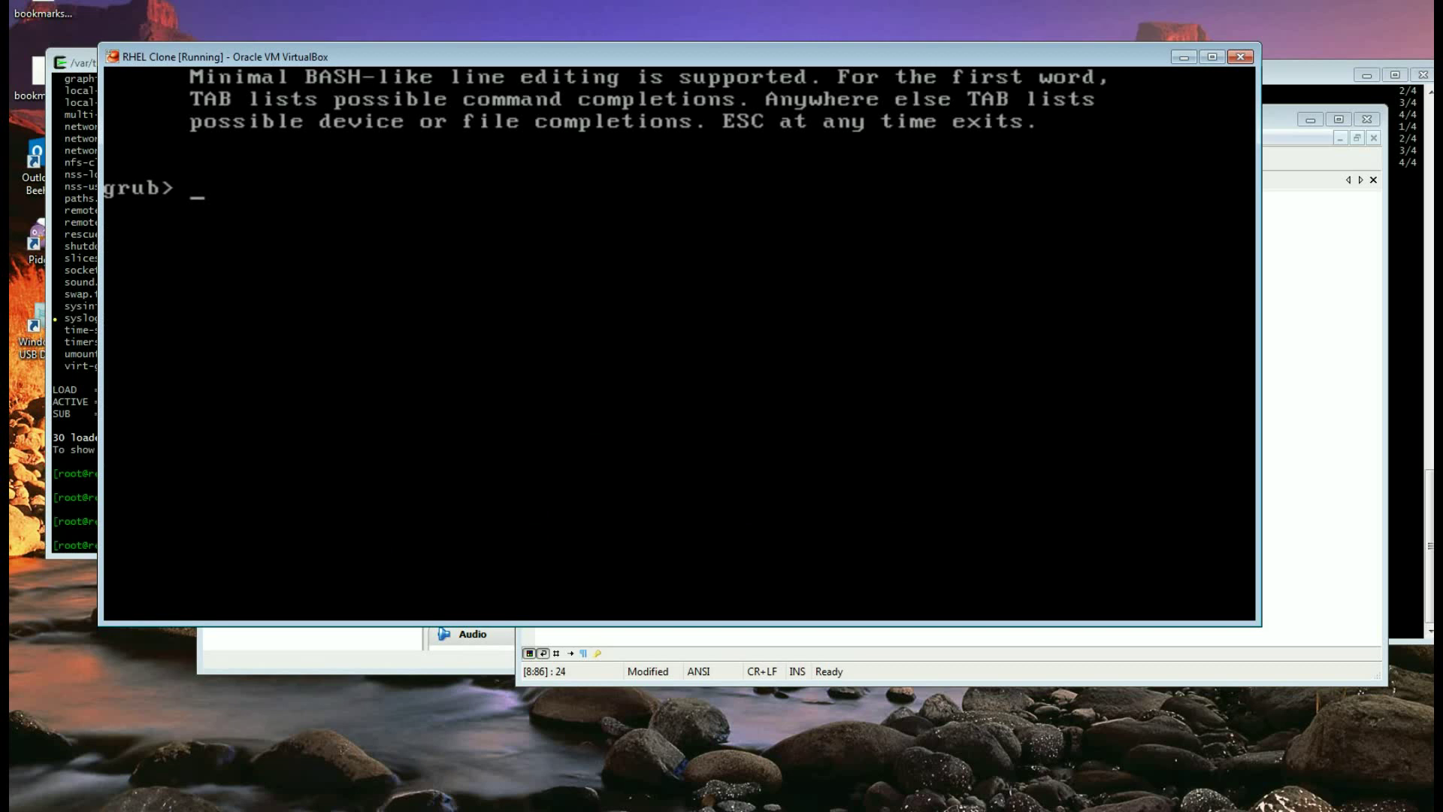
pyautogui.write('cat (lvm/rhel_myrhel-root)/etc/fstab')
pyautogui.hotkey('ctrl', 'u')
pyautogui.write('set')
pyautogui.press('BackSpace')
pyautogui.press('BackSpace')
pyautogui.press('BackSpace')
pyautogui.press('BackSpace')
# Step: Inspect the first entry's set root='hd0,msdos1' and linux16 lines without keeping any edits
pyautogui.press('Escape')
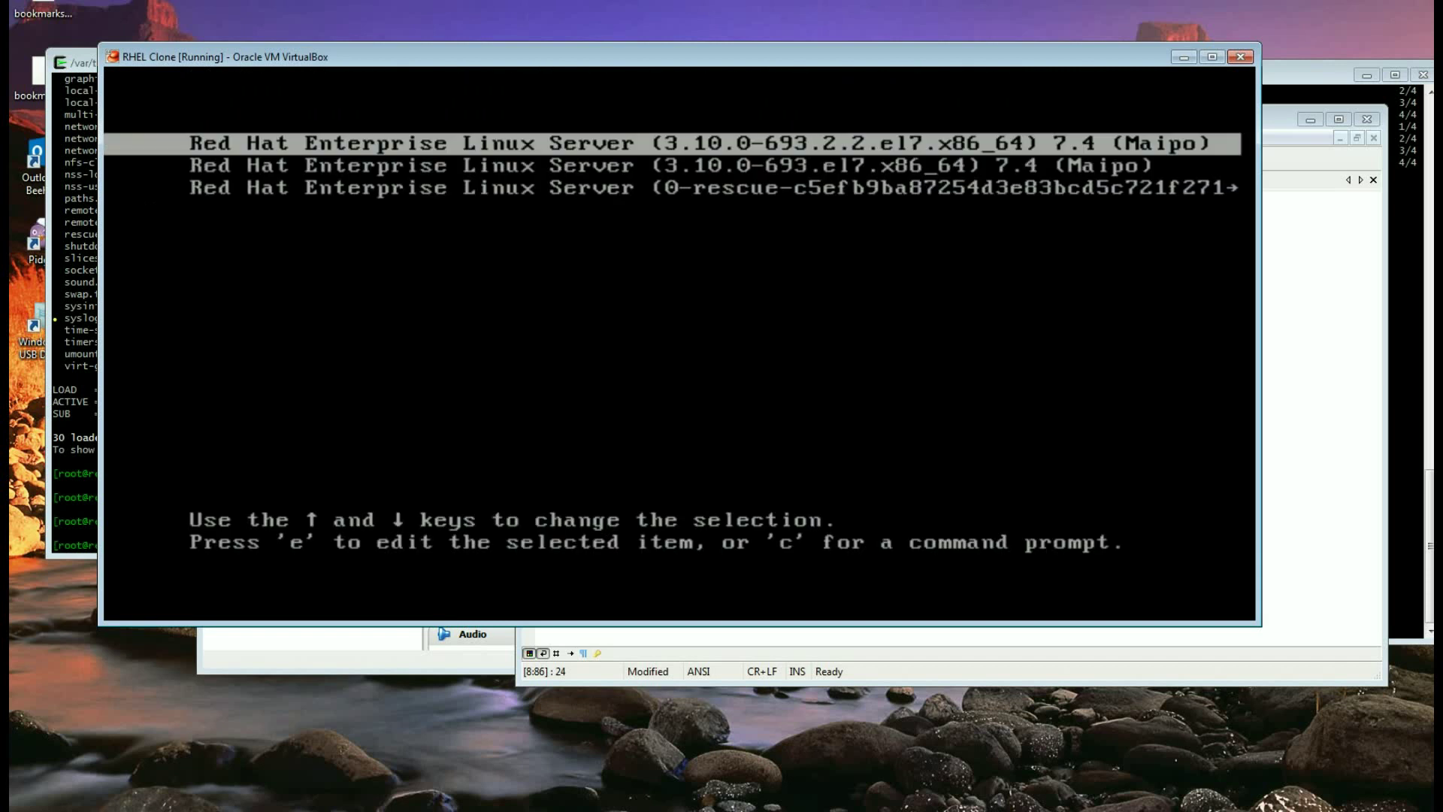
pyautogui.press('e')
pyautogui.press('Down')
pyautogui.press('Down')
pyautogui.press('Down')
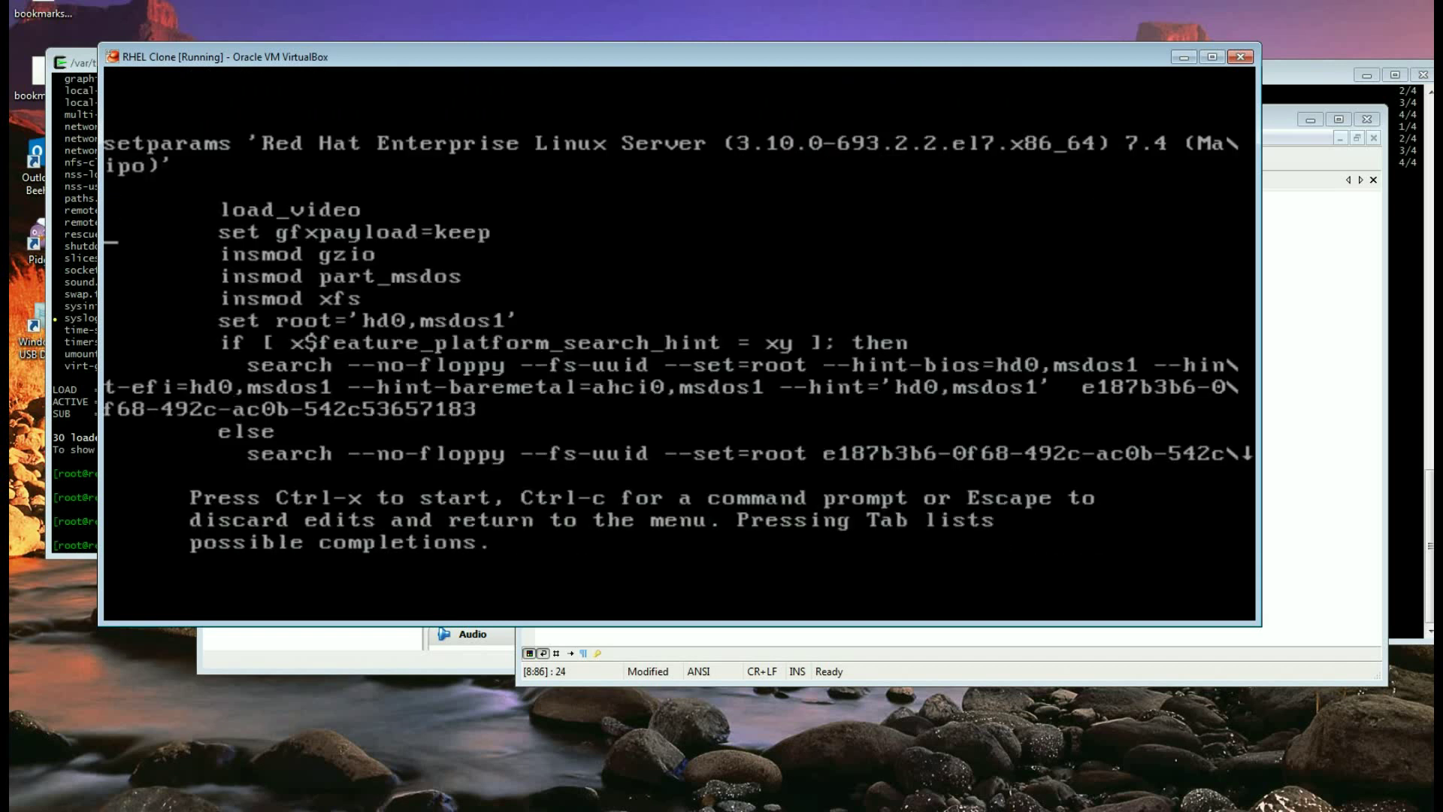
pyautogui.press('Right')
pyautogui.press('Right')
pyautogui.press('Down')
pyautogui.press('Down')
pyautogui.press('Down')
pyautogui.press('Down')
pyautogui.press('Right')
pyautogui.press('Right')
pyautogui.press('Right')
pyautogui.press('Right')
pyautogui.press('Right')
pyautogui.press('Right')
pyautogui.press('Right')
pyautogui.press('Right')
pyautogui.press('Right')
pyautogui.press('Left')
pyautogui.press('Down')
pyautogui.press('Down')
pyautogui.press('Down')
pyautogui.press('Down')
pyautogui.press('Down')
pyautogui.press('Down')
pyautogui.press('Down')
pyautogui.press('Down')
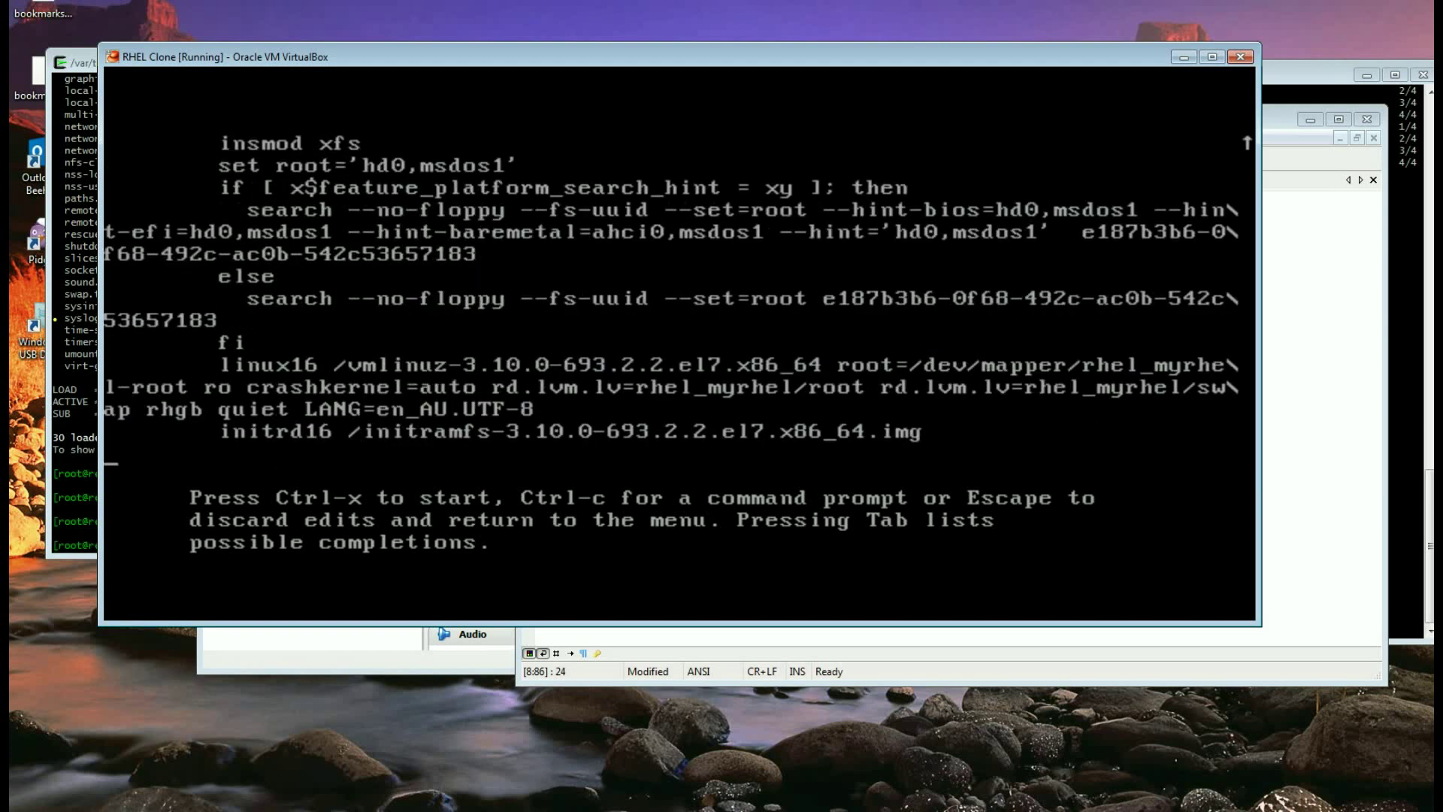
pyautogui.press('Up')
pyautogui.press('Up')
pyautogui.press('Up')
pyautogui.press('Down')
pyautogui.press('Right')
pyautogui.press('Right')
pyautogui.press('Right')
pyautogui.press('Right')
pyautogui.press('Right')
pyautogui.press('Right')
pyautogui.press('Right')
pyautogui.press('Right')
pyautogui.press('Right')
pyautogui.press('Right')
pyautogui.press('Right')
pyautogui.press('Right')
pyautogui.press('Right')
pyautogui.press('Right')
pyautogui.press('Right')
pyautogui.press('Right')
pyautogui.press('Escape')
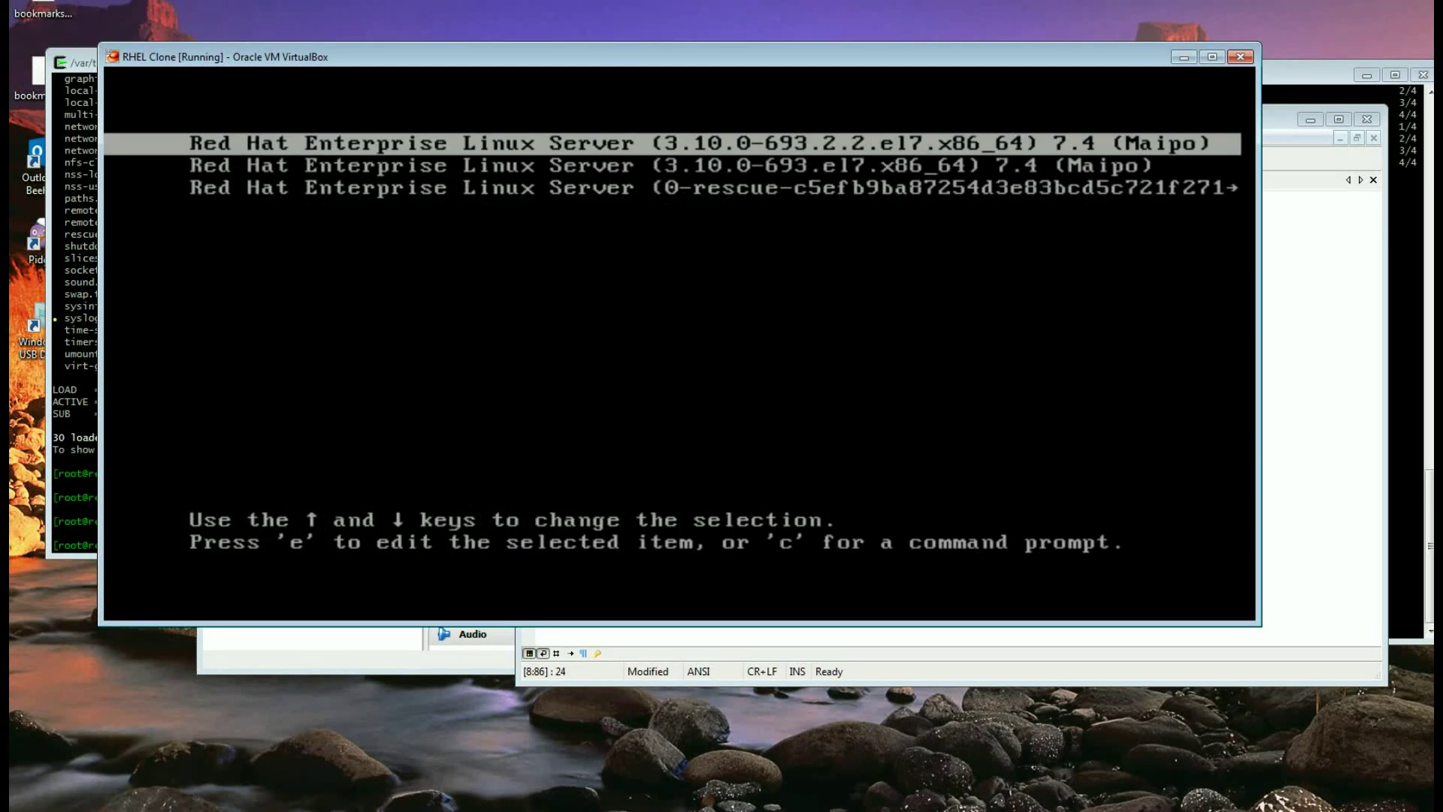
# Step: Set GRUB's root to (hd0,msdos1) using Tab completion of the disk and partition
pyautogui.write('c')
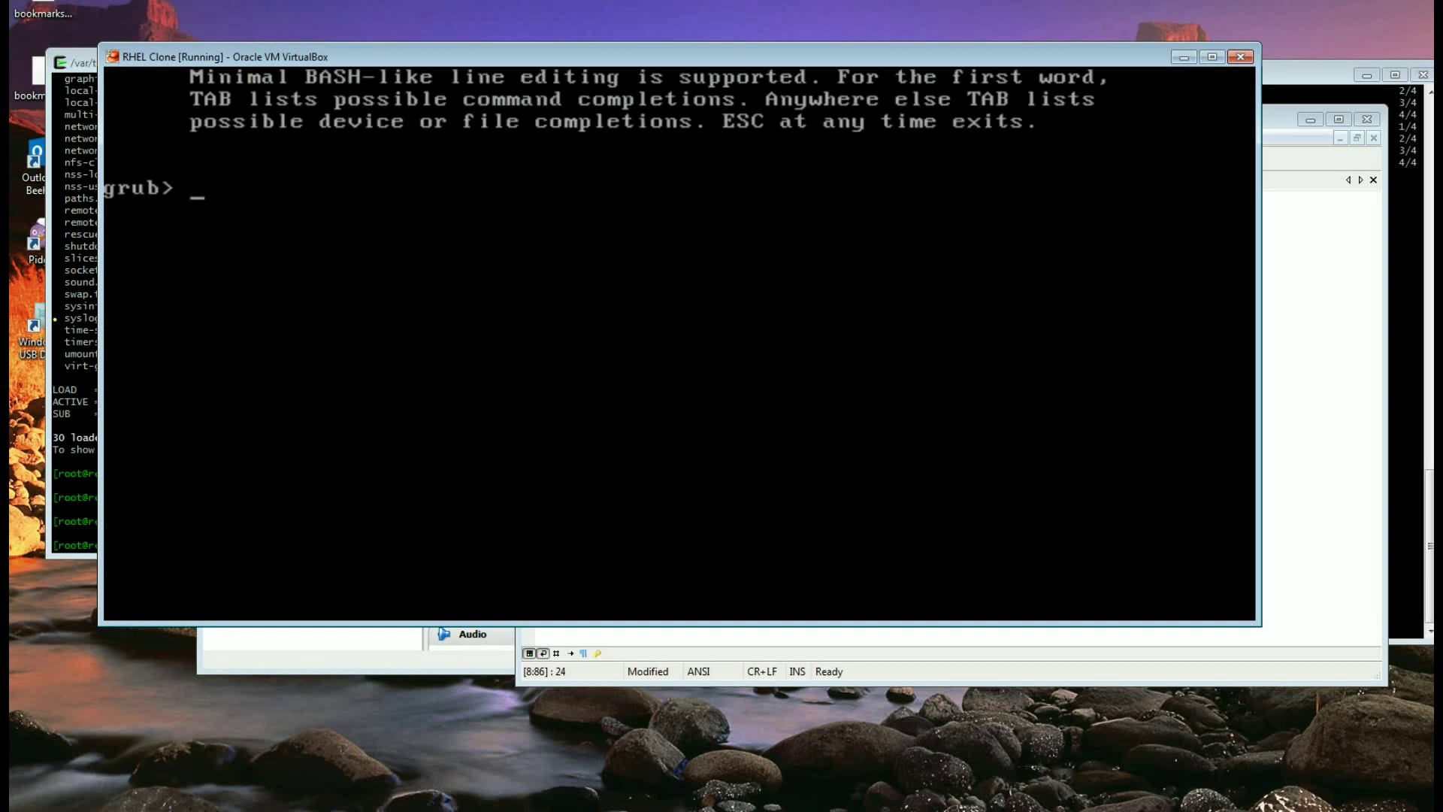
pyautogui.write('set root=')
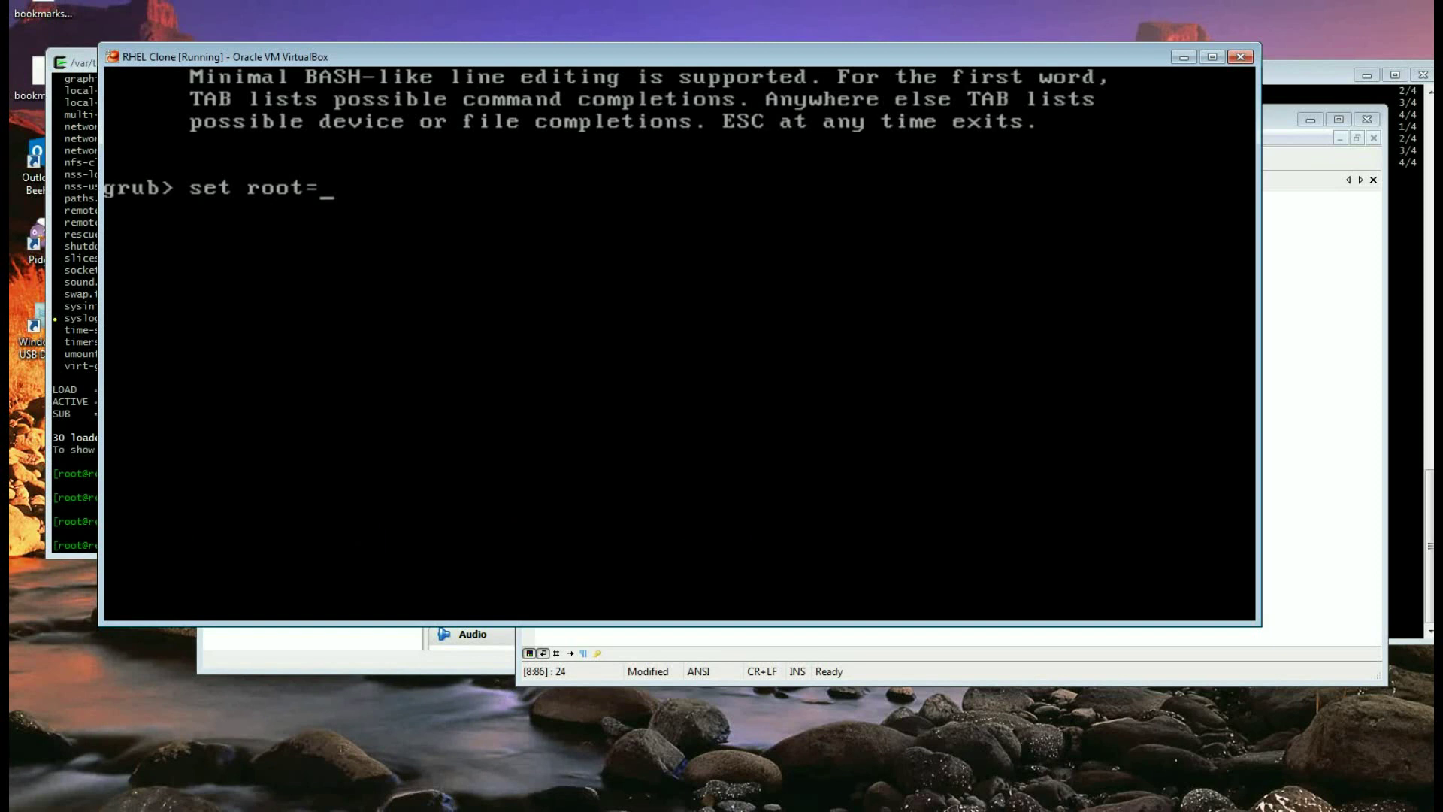
pyautogui.write('(hd')
pyautogui.press('Tab')
pyautogui.write('0,')
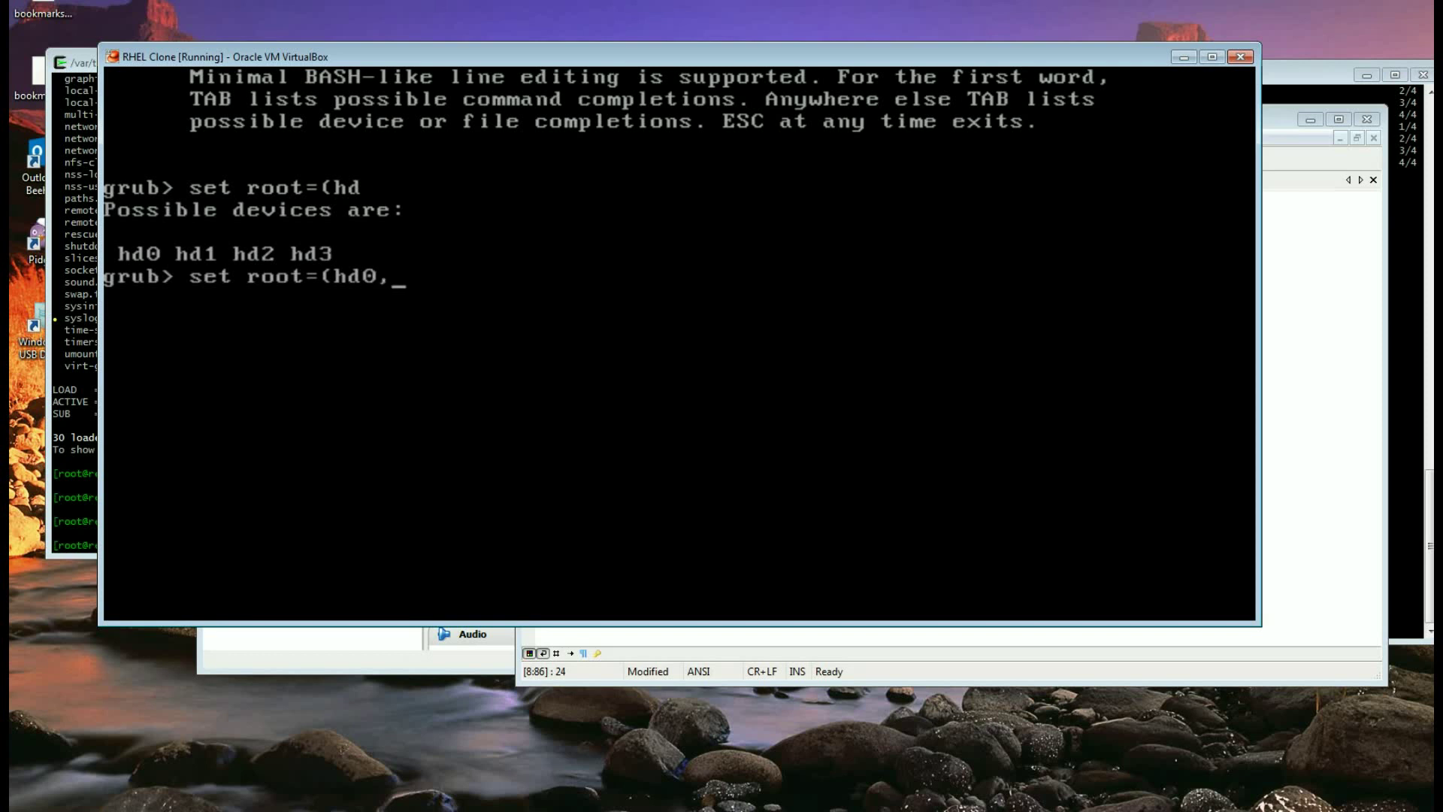
pyautogui.press('Tab')
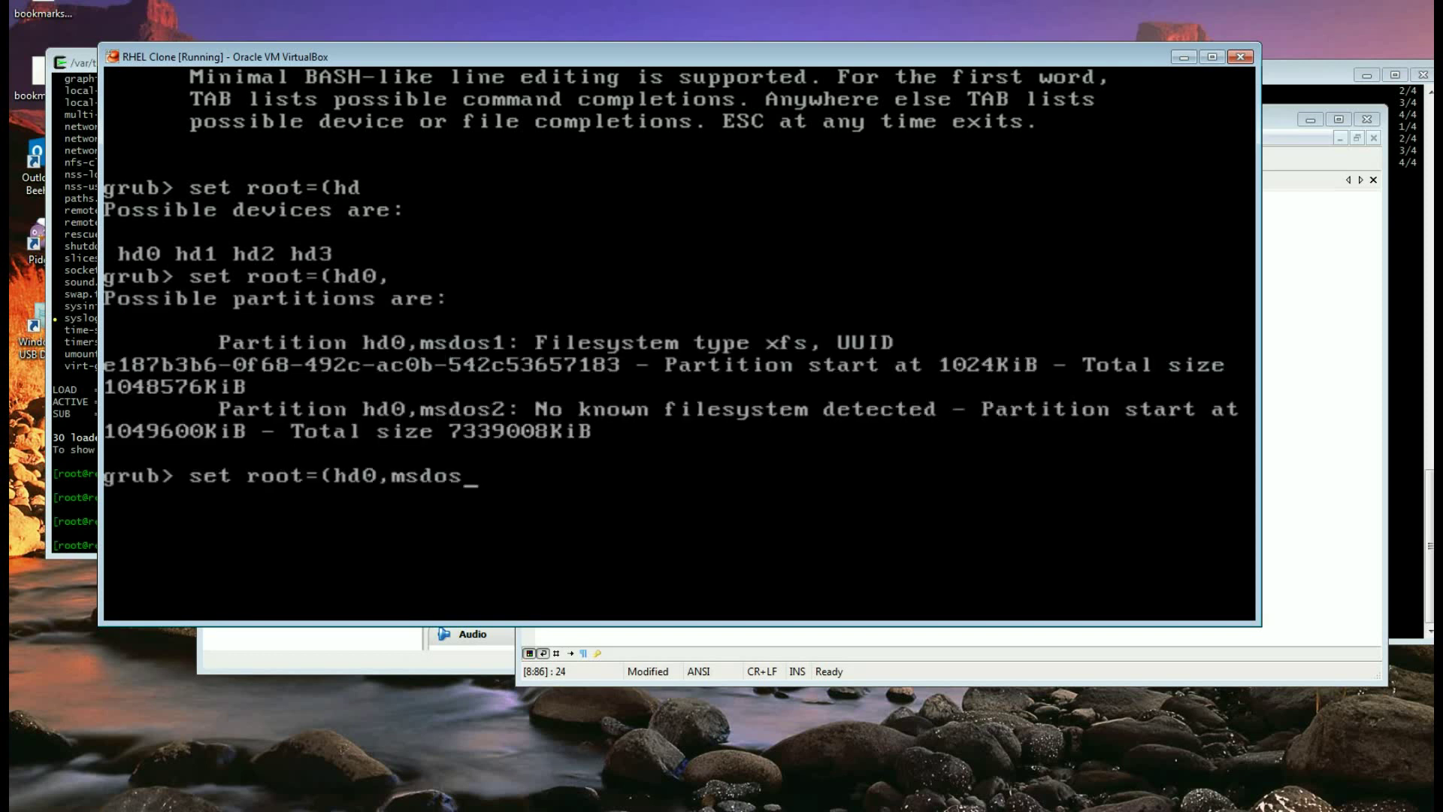
pyautogui.write('1)/')
pyautogui.press('BackSpace')
pyautogui.press('Return')
# Step: Begin a linux16 command at the new grub prompt
pyautogui.write('lin')
pyautogui.press('Tab')
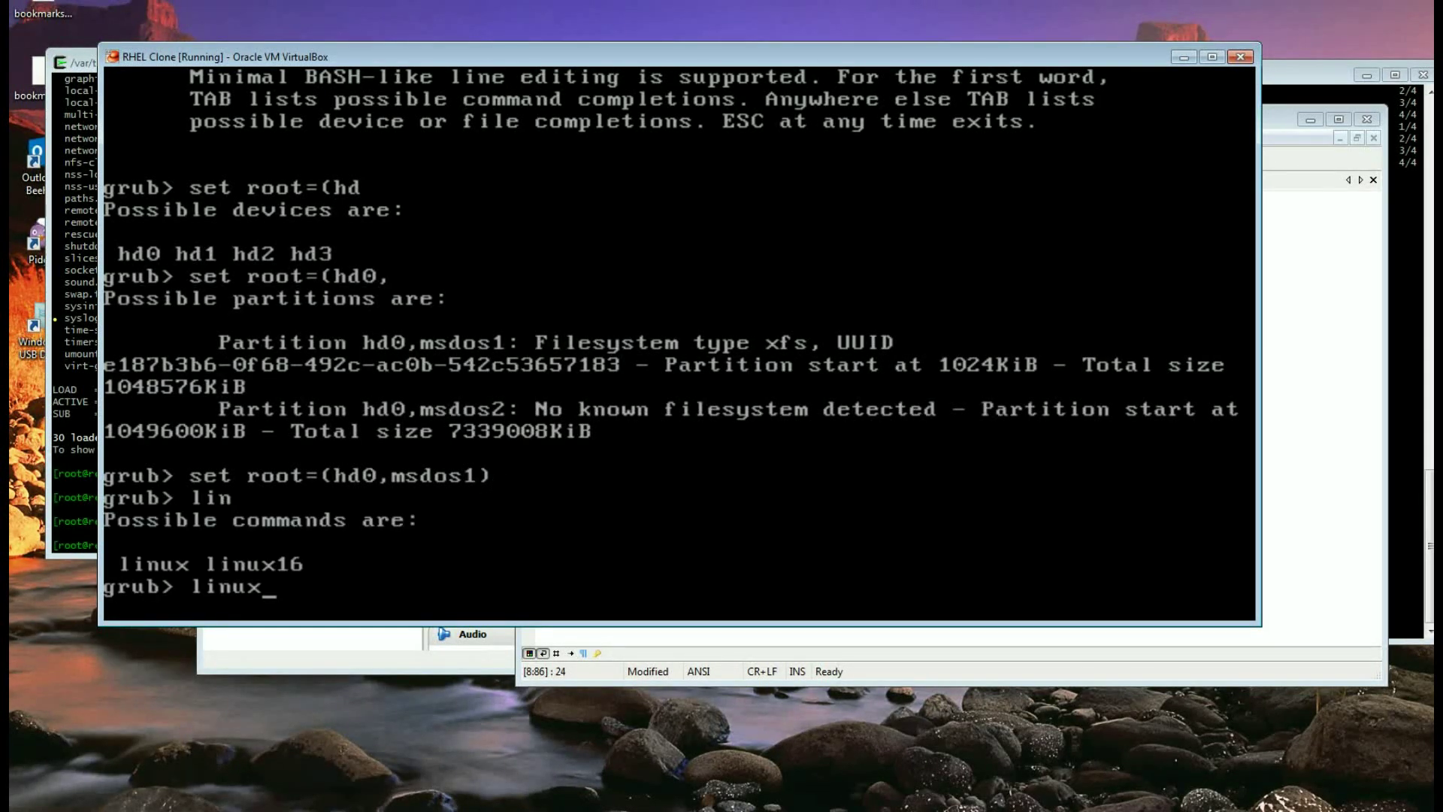
pyautogui.write('16')
# Step: Complete the linux16 kernel path to /vmlinuz-3.10.0-693.2.2.el7.x86_64 and start the root parameter
pyautogui.write('/')
pyautogui.press('Tab')
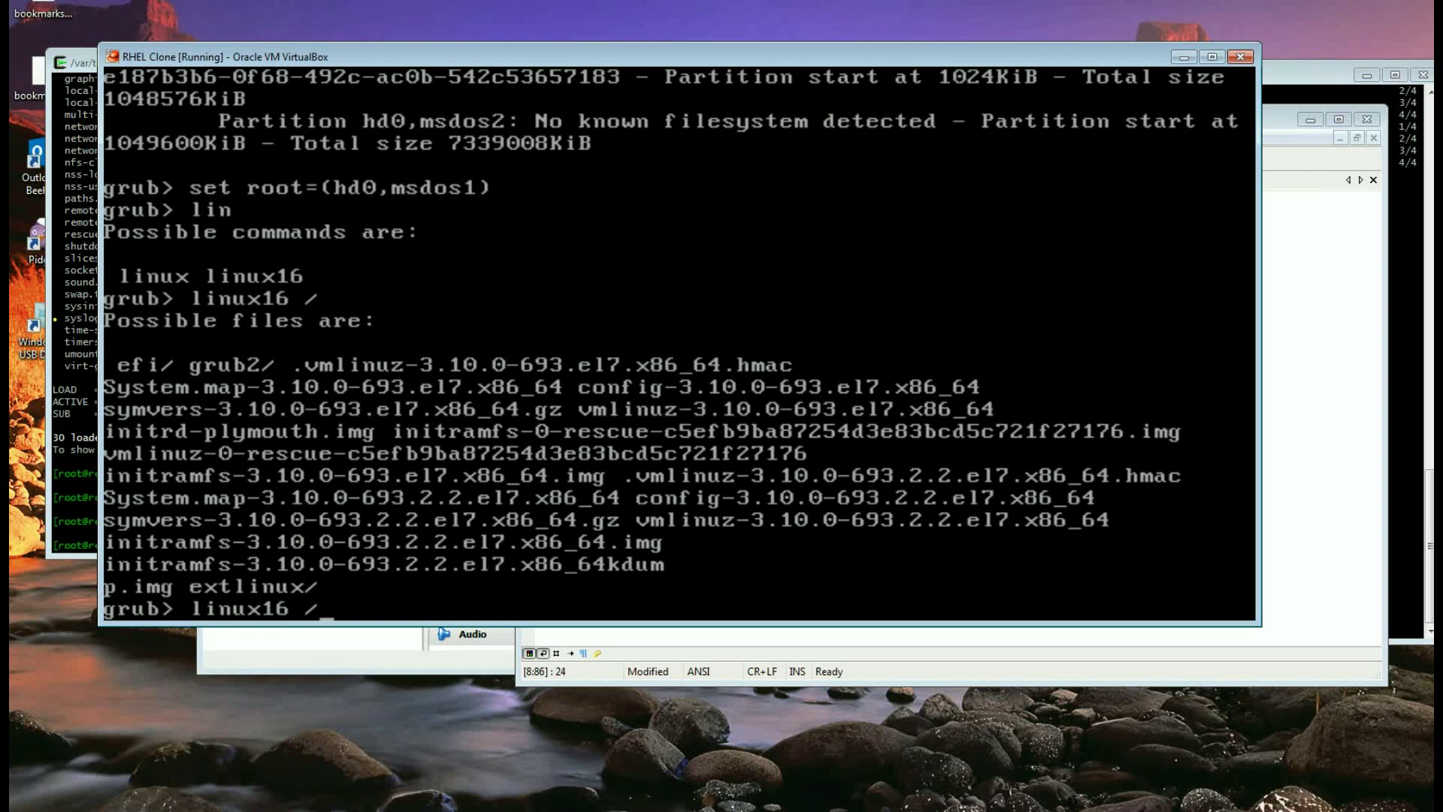
pyautogui.write('vm')
pyautogui.press('Tab')
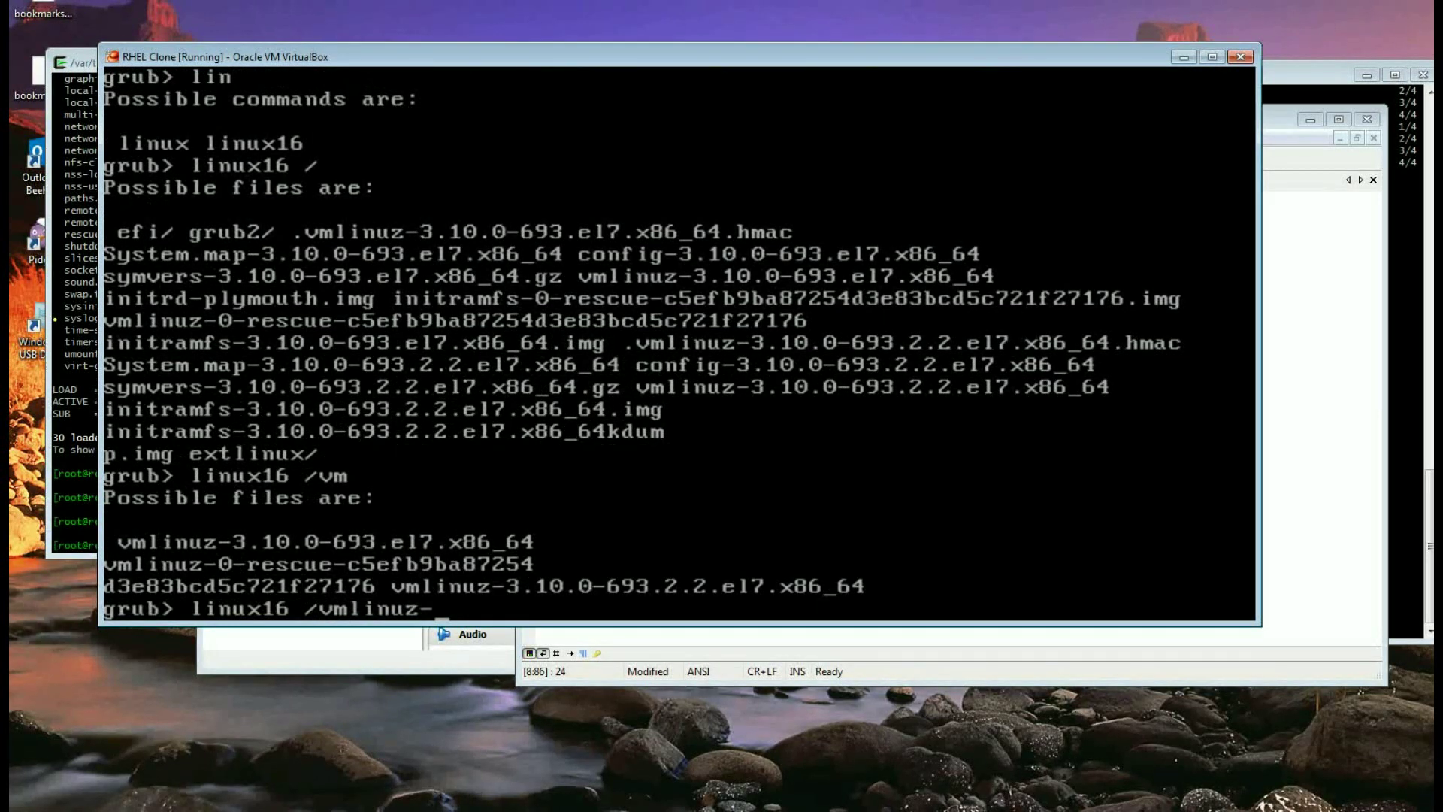
pyautogui.write('3')
pyautogui.press('Tab')
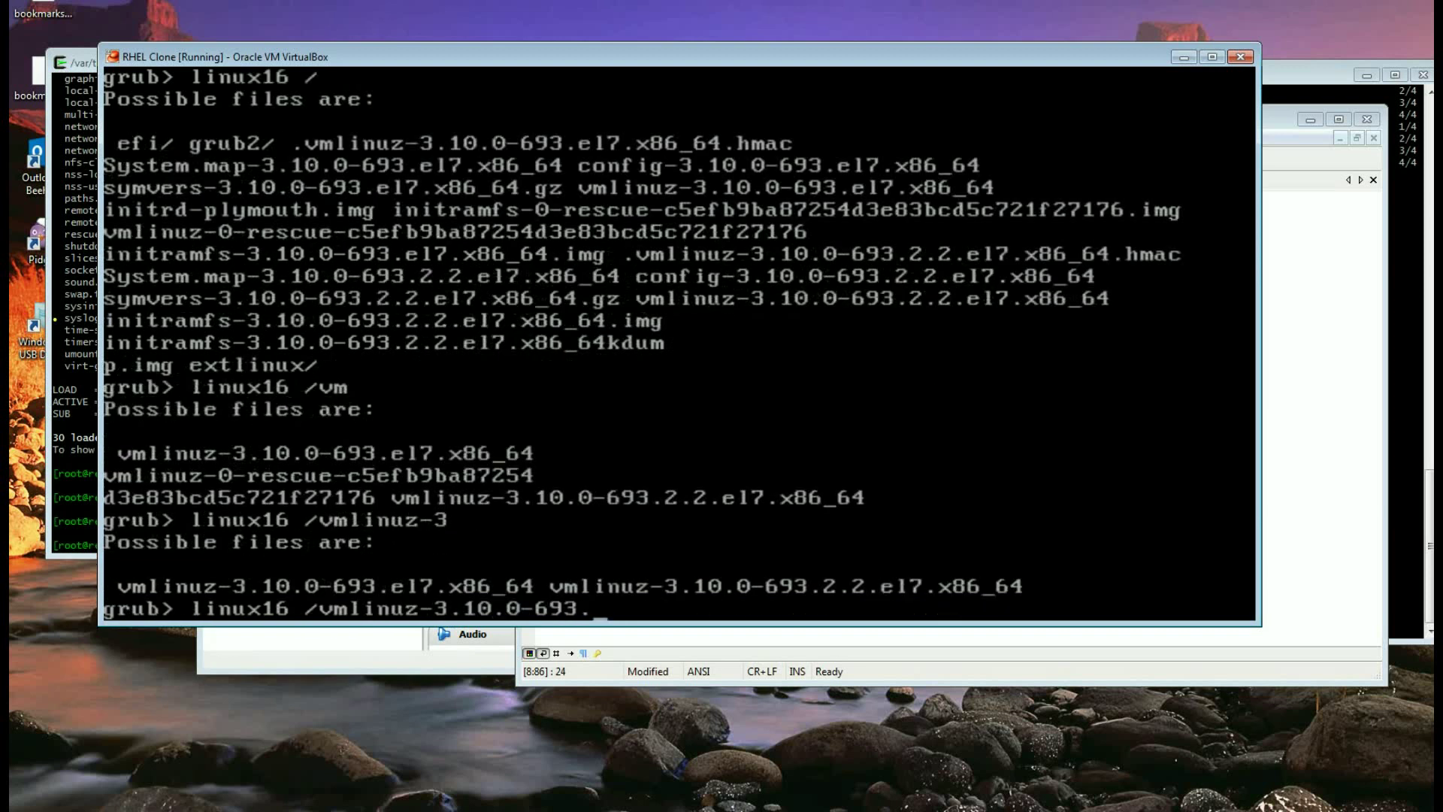
pyautogui.write('2')
pyautogui.press('Tab')
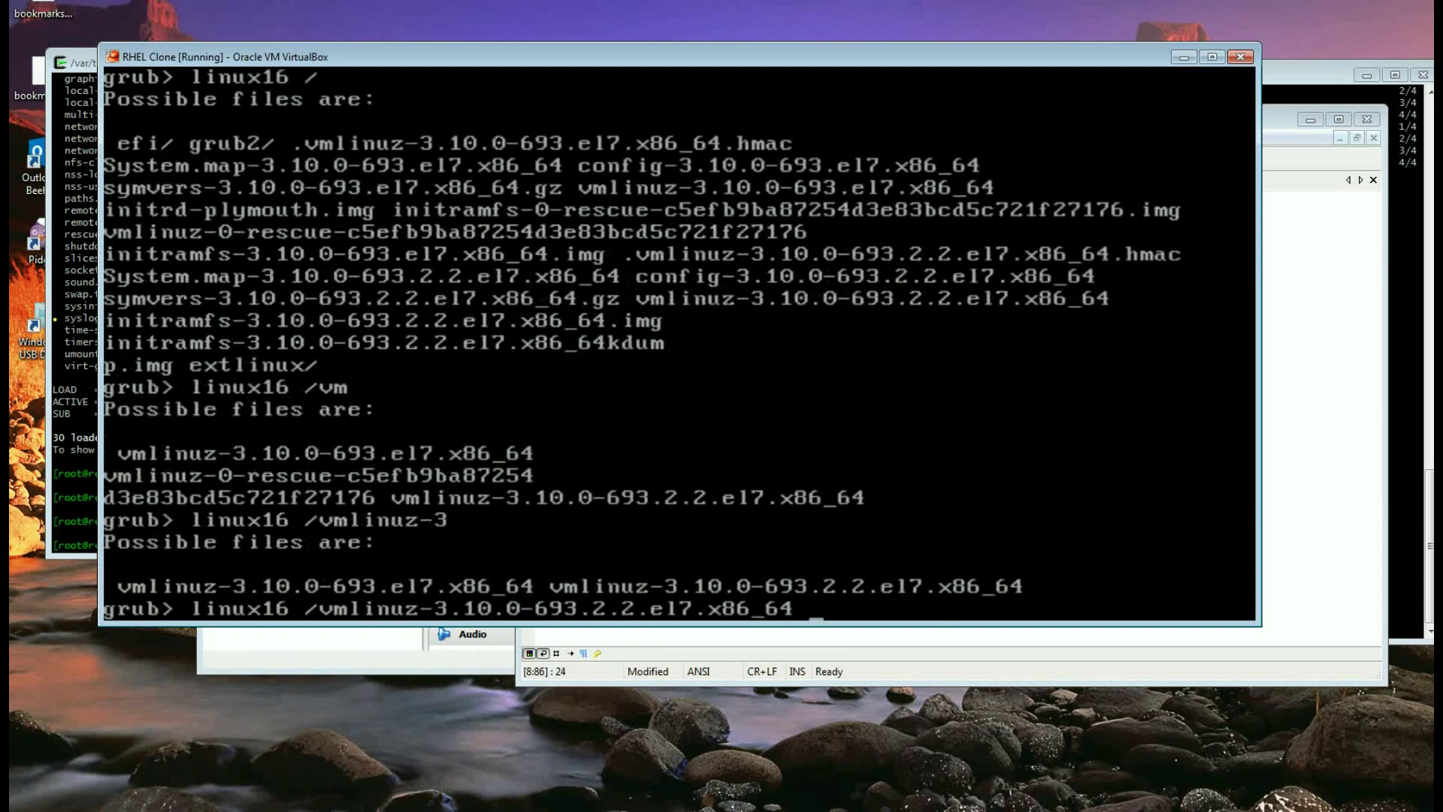
pyautogui.write('set rset r')
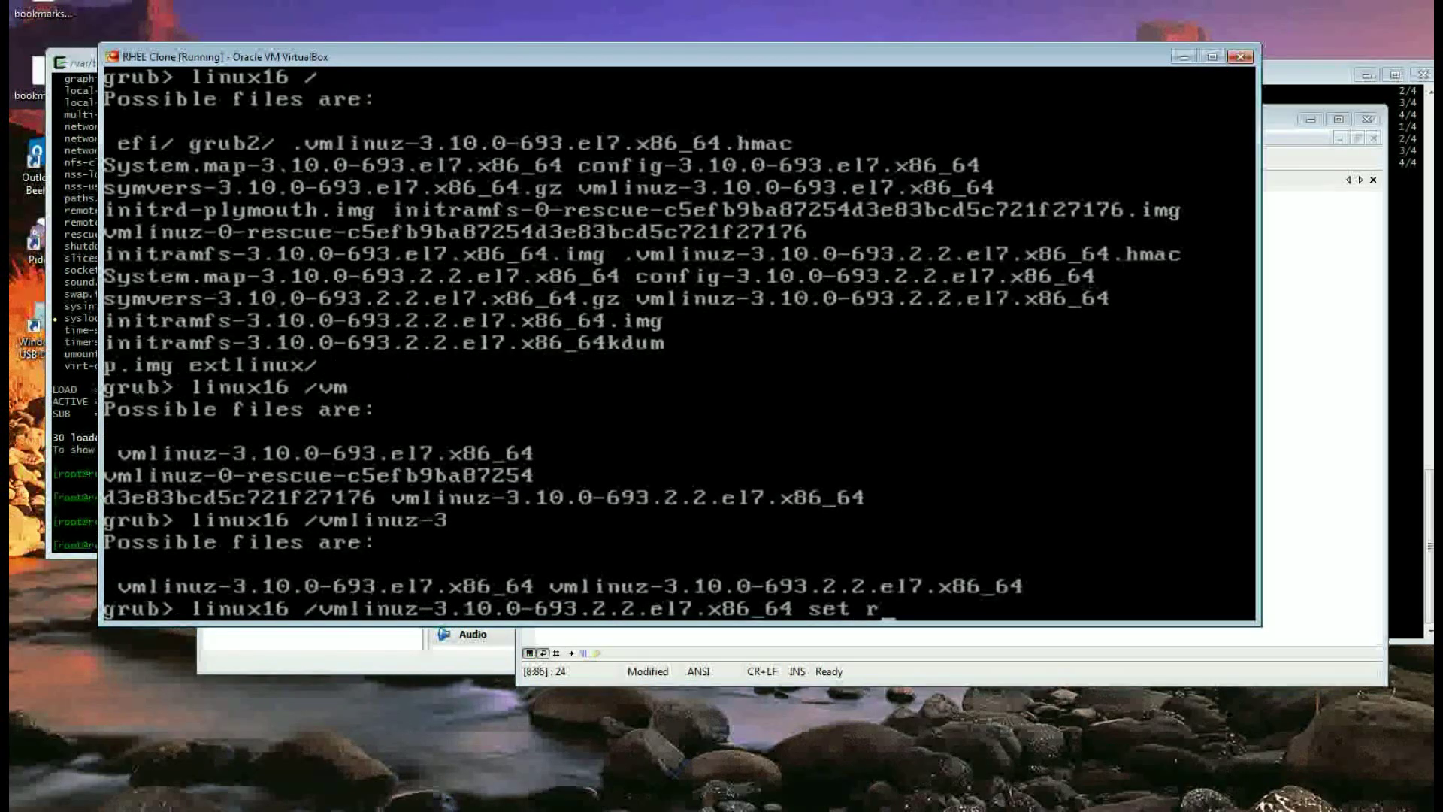
pyautogui.write('oot =')
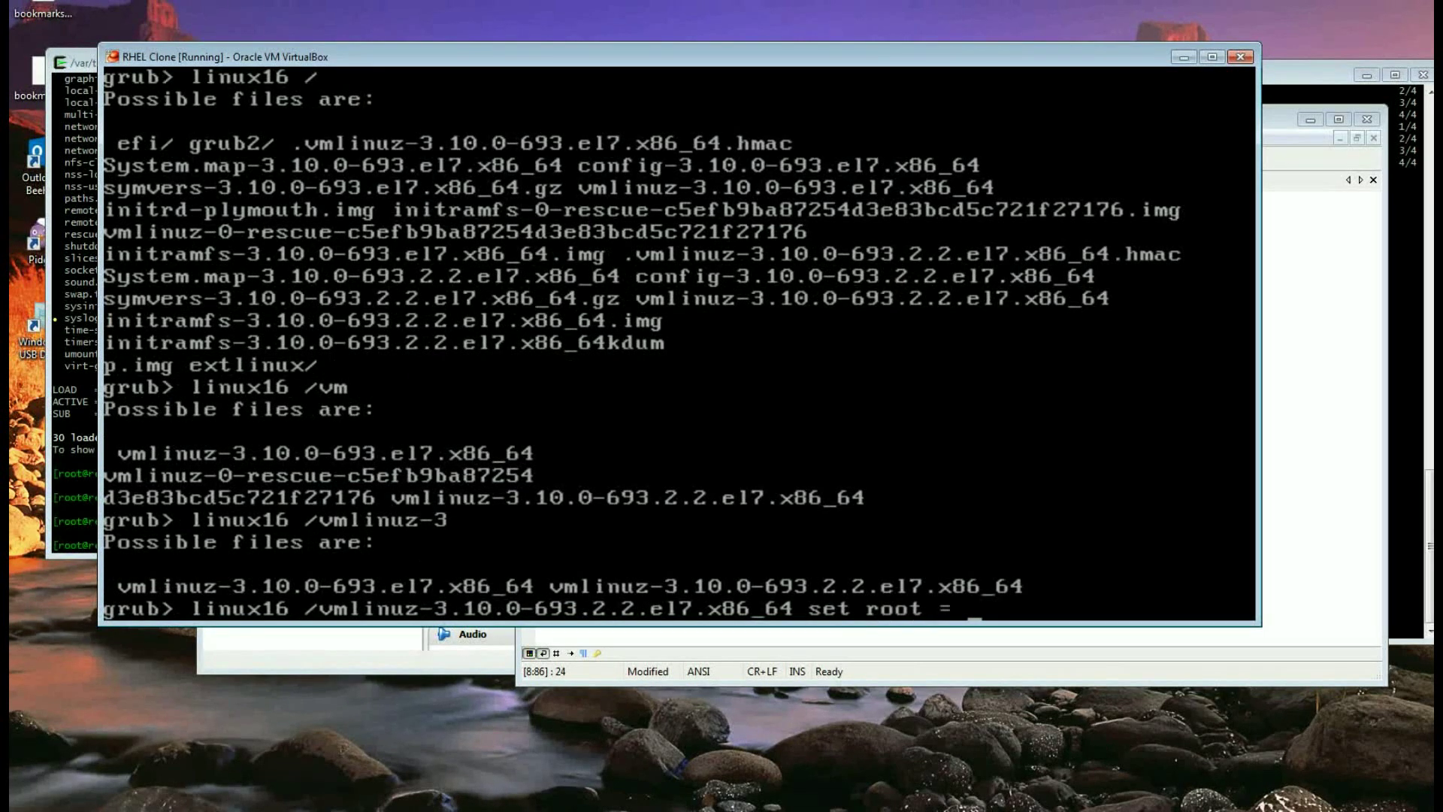
# Step: Review the notes and the HyperSnap capture of the boot entry before returning to the VM console
pyautogui.click(1300, 379)
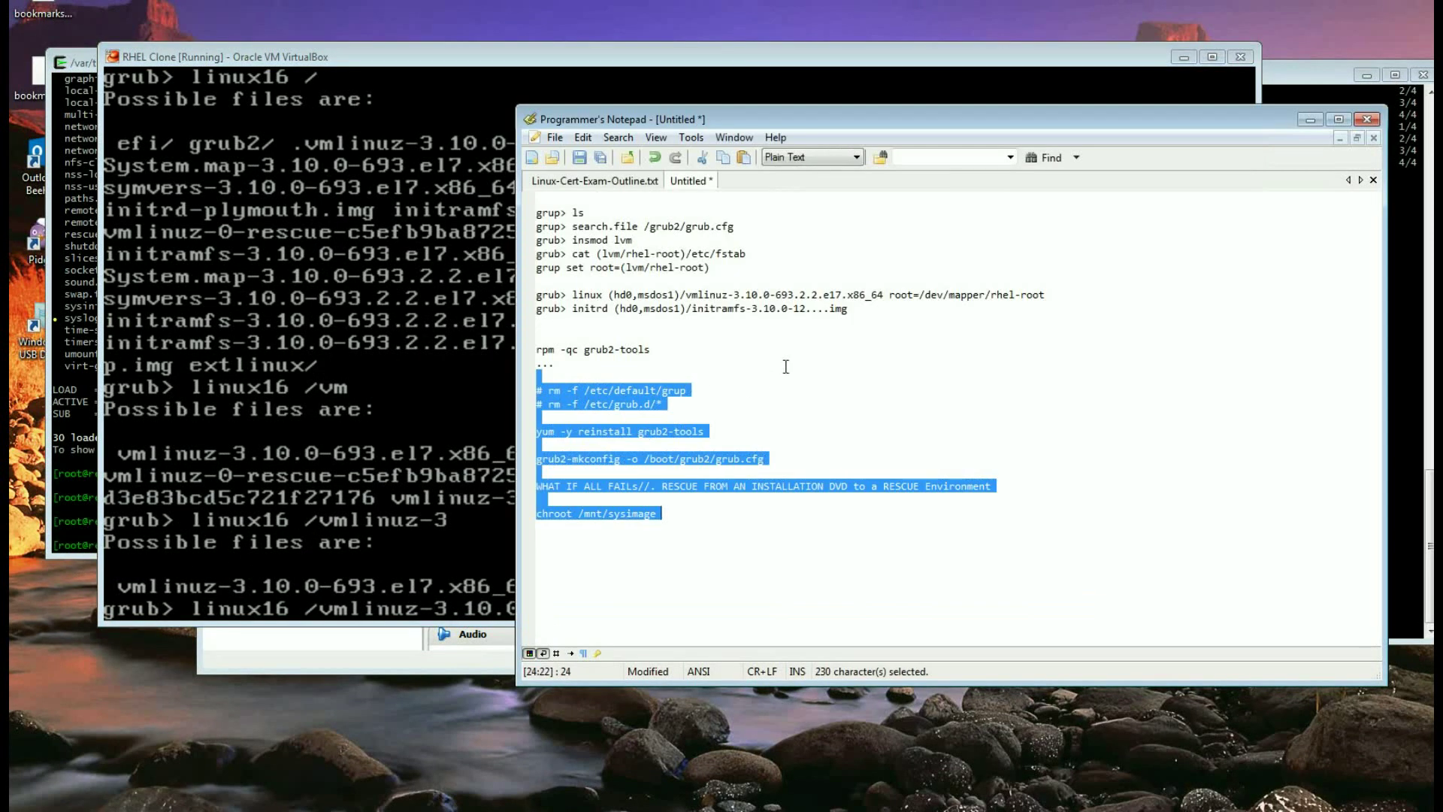
pyautogui.click(845, 372)
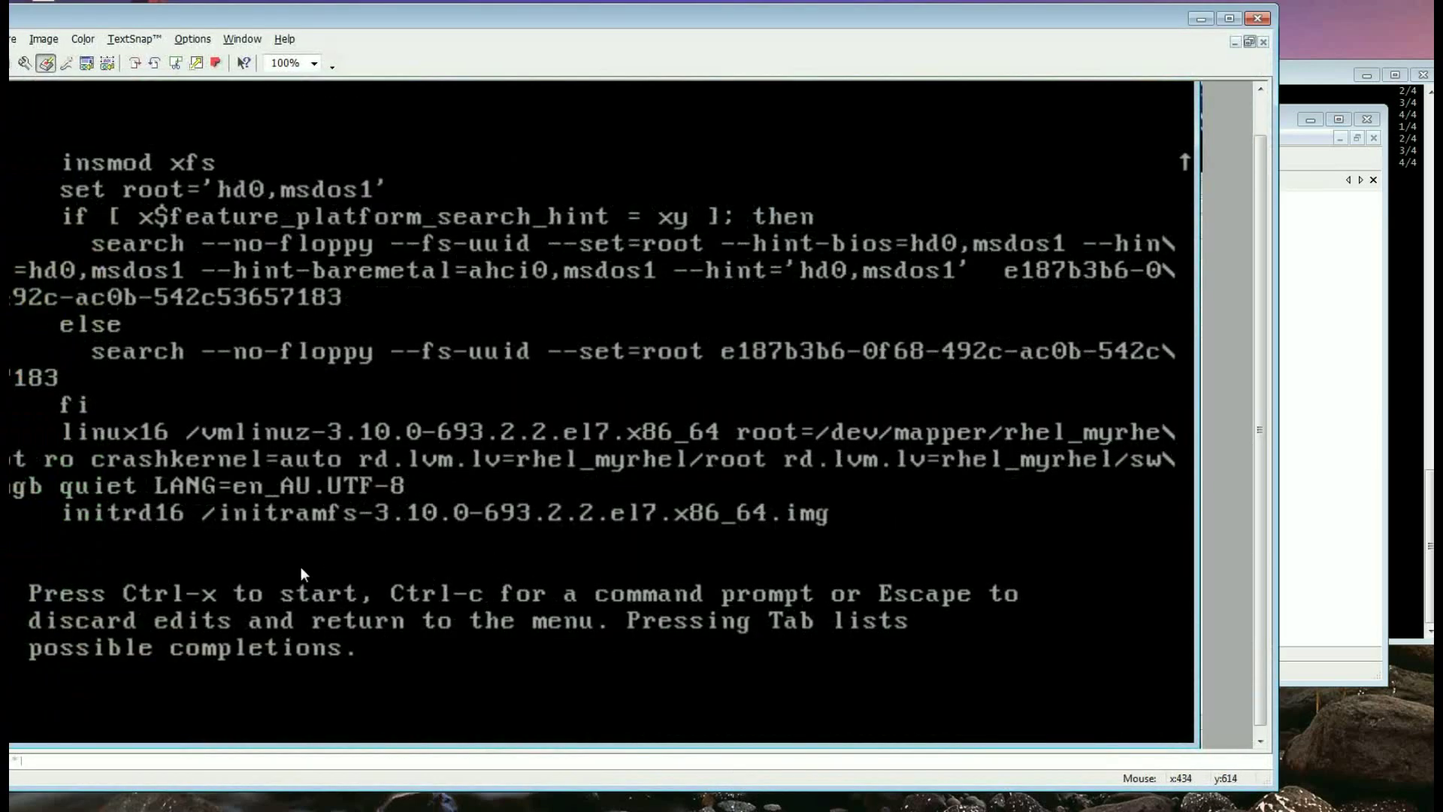
pyautogui.moveTo(361, 21); pyautogui.dragTo(457, 29)
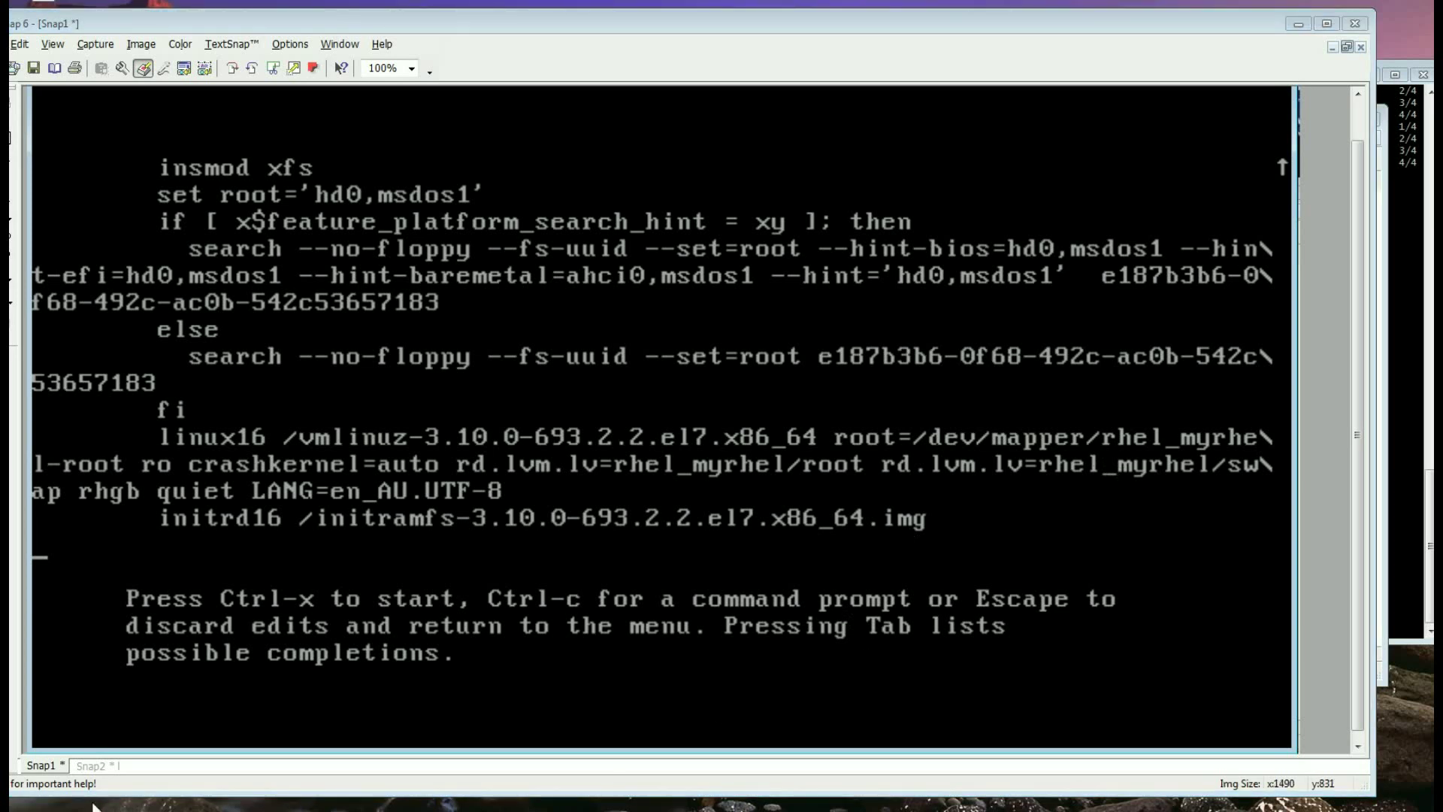
pyautogui.click(94, 807)
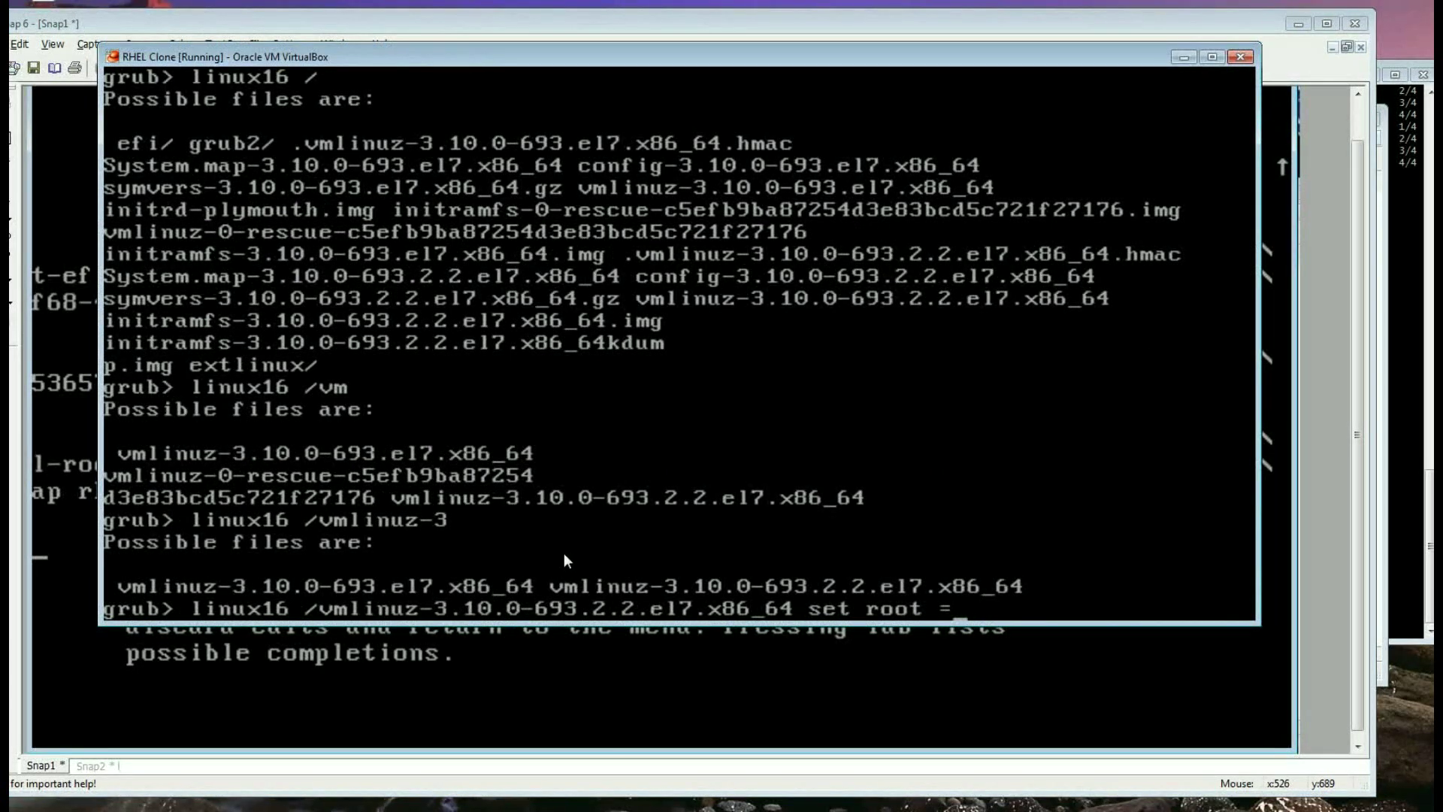
# Step: Add root=/dev/mapper/rhel_myrhel-root to the linux16 line, checking the capture, and run it
pyautogui.press('BackSpace')
pyautogui.press('BackSpace')
pyautogui.press('BackSpace')
pyautogui.press('BackSpace')
pyautogui.press('BackSpace')
pyautogui.press('BackSpace')
pyautogui.press('BackSpace')
pyautogui.press('BackSpace')
pyautogui.press('BackSpace')
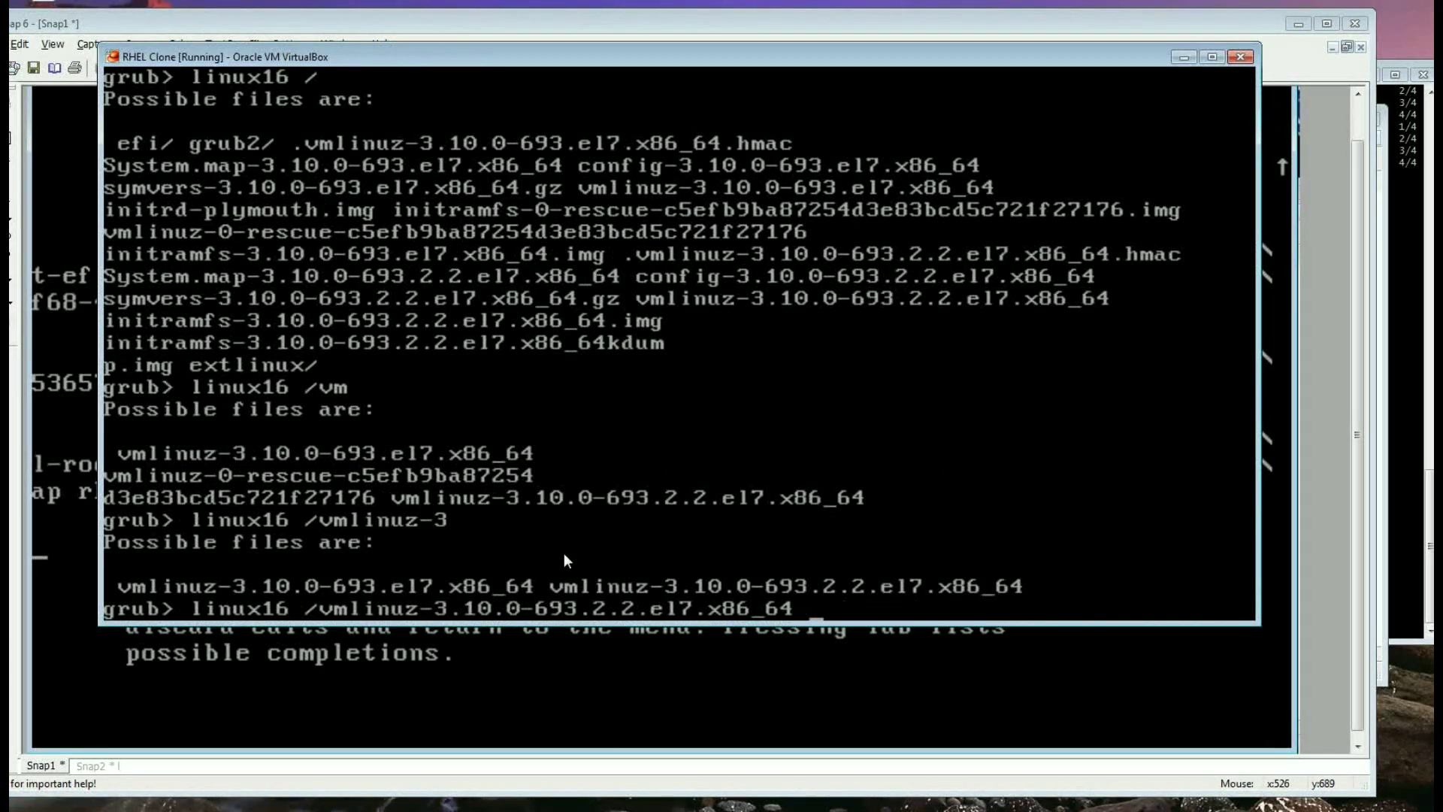
pyautogui.write('root=/dev/mapp')
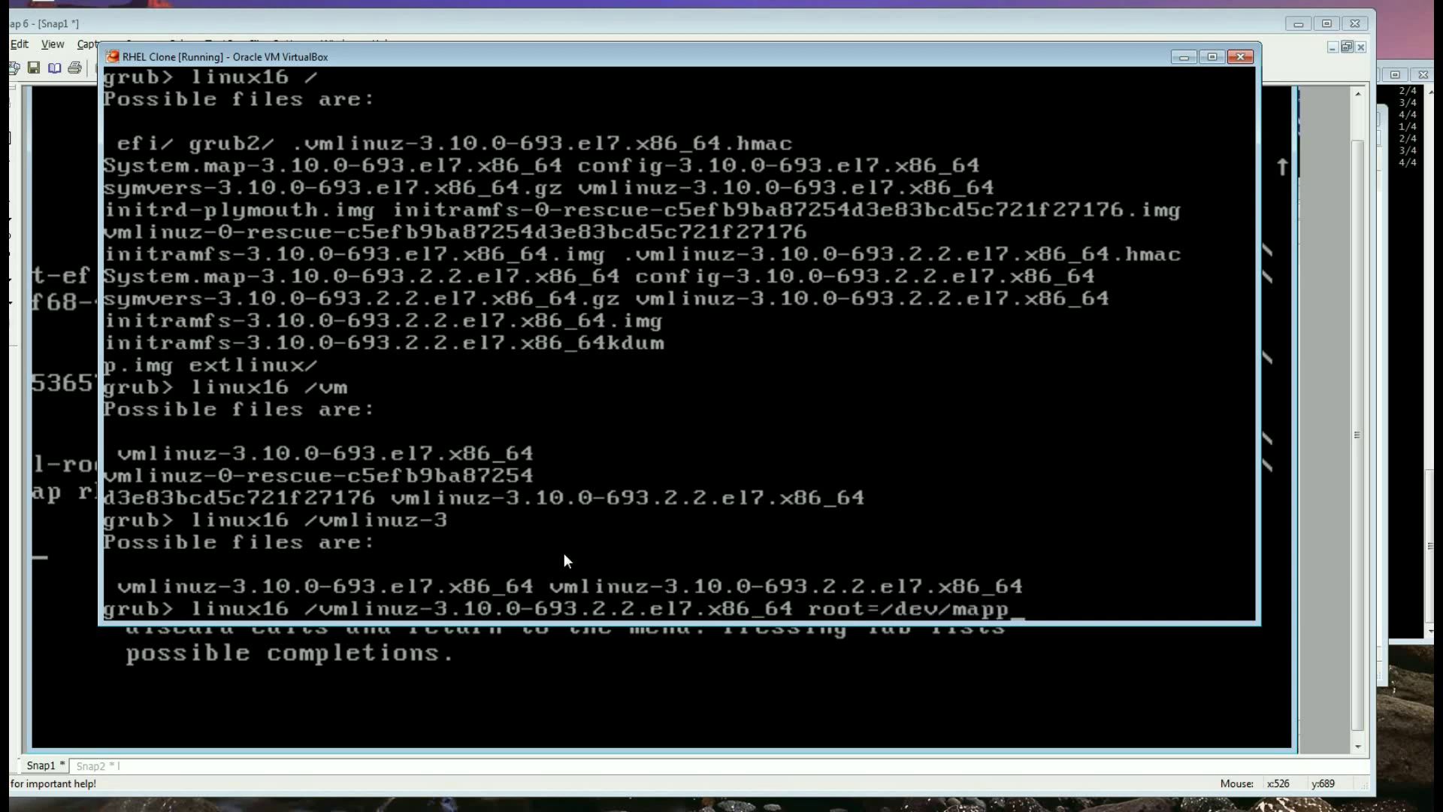
pyautogui.write('er/')
pyautogui.write('rhel_')
pyautogui.press('BackSpace')
pyautogui.press('BackSpace')
pyautogui.press('BackSpace')
pyautogui.press('BackSpace')
pyautogui.press('BackSpace')
pyautogui.click(471, 674)
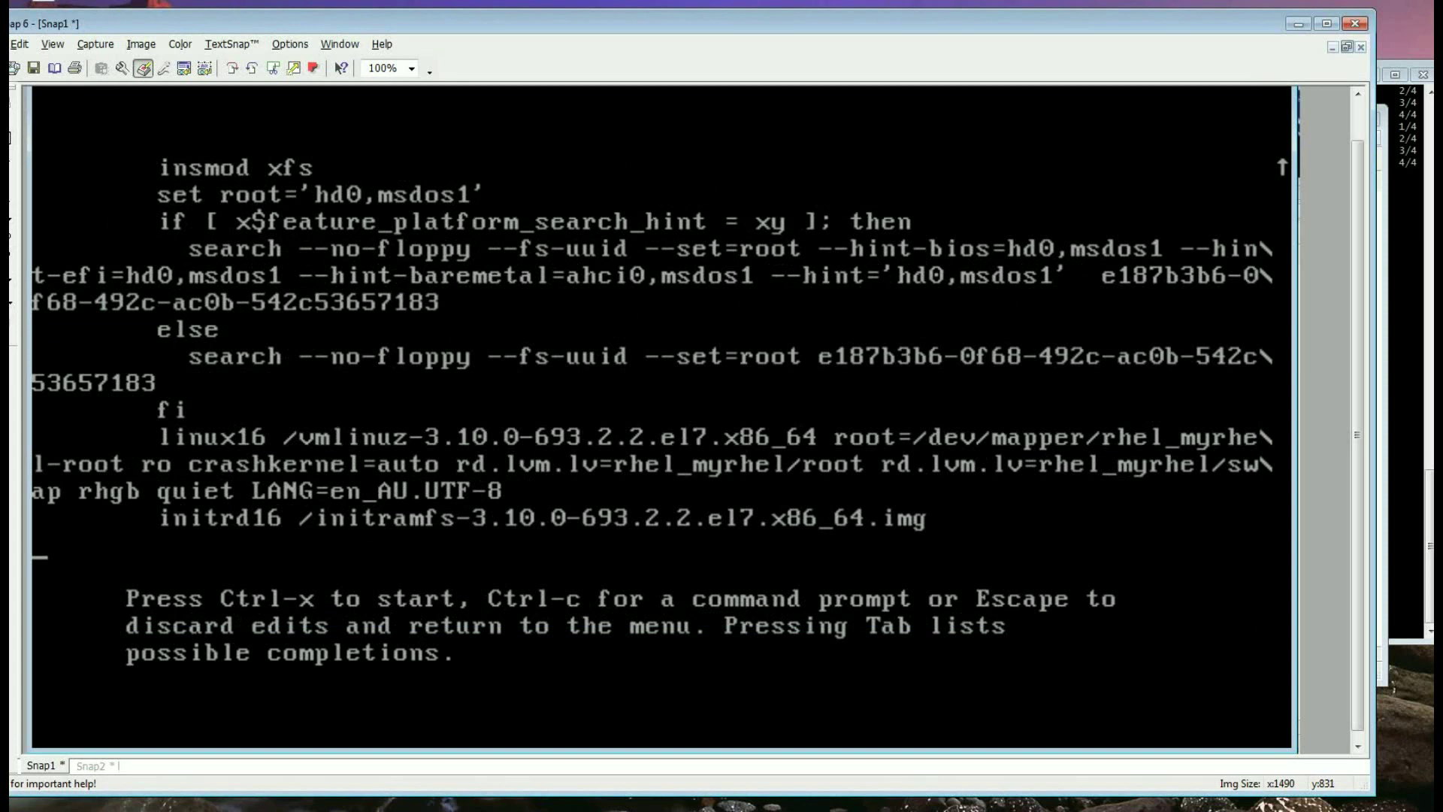
pyautogui.hotkey('alt', 'Tab')
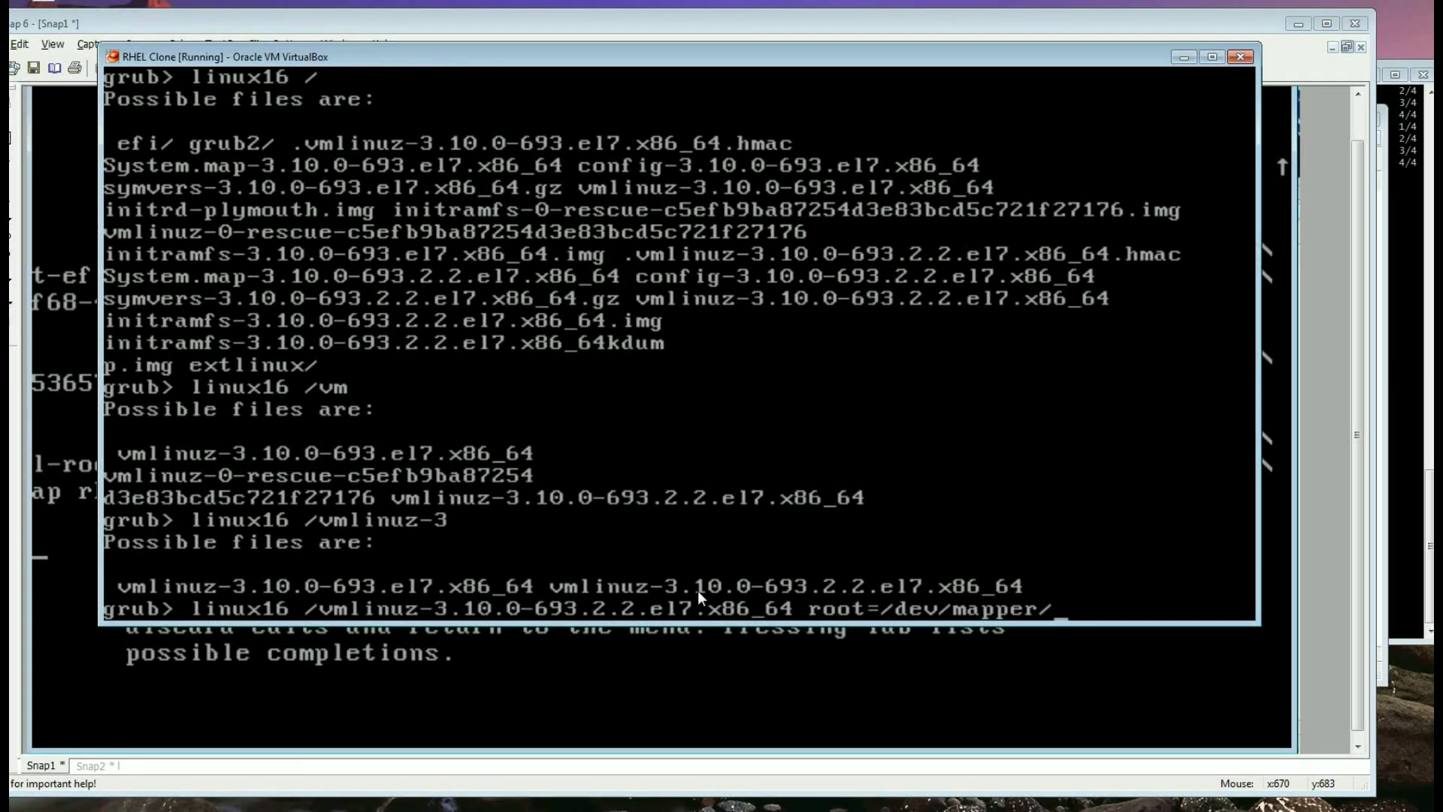
pyautogui.write('rhel_myrhel')
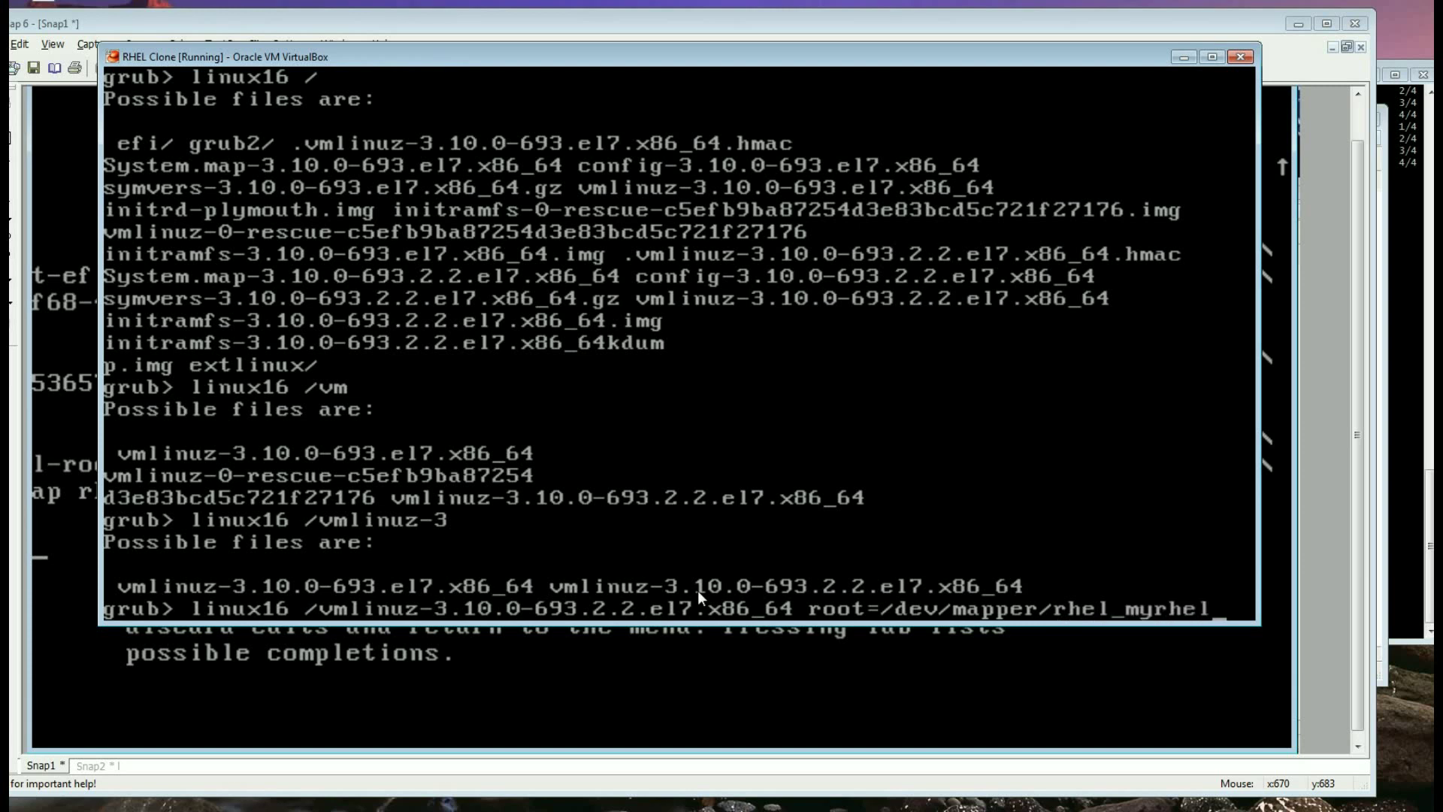
pyautogui.write('-root')
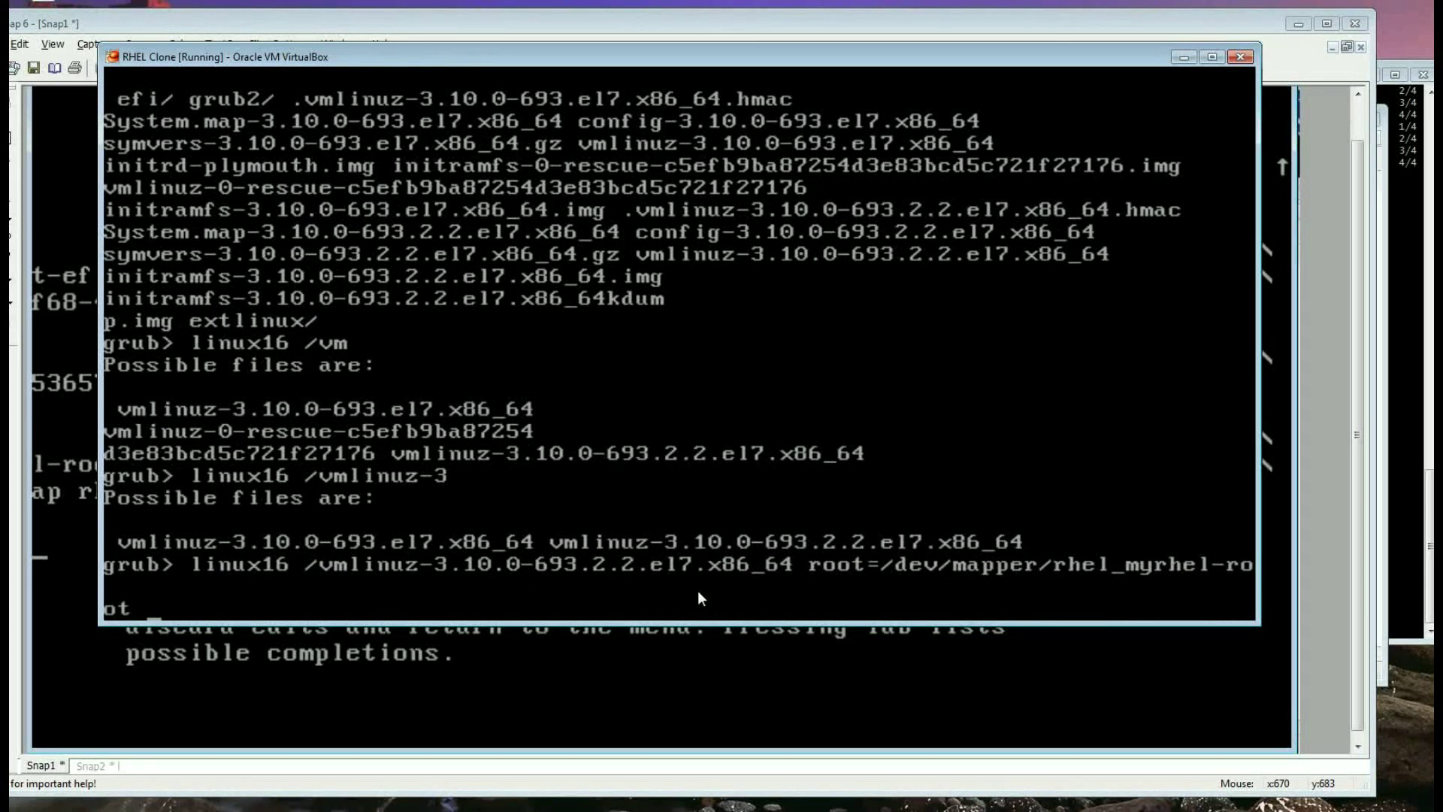
pyautogui.click(835, 662)
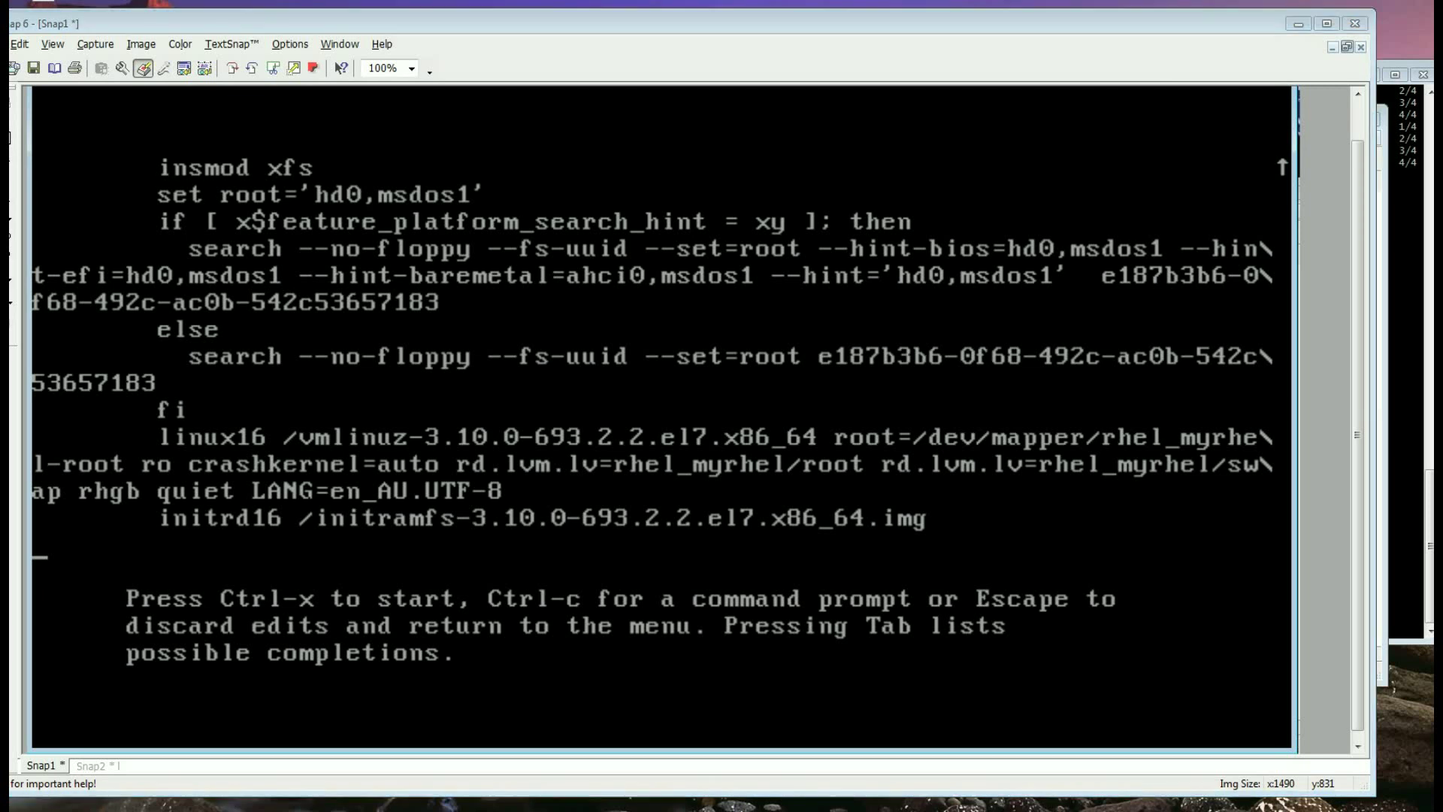
pyautogui.click(115, 798)
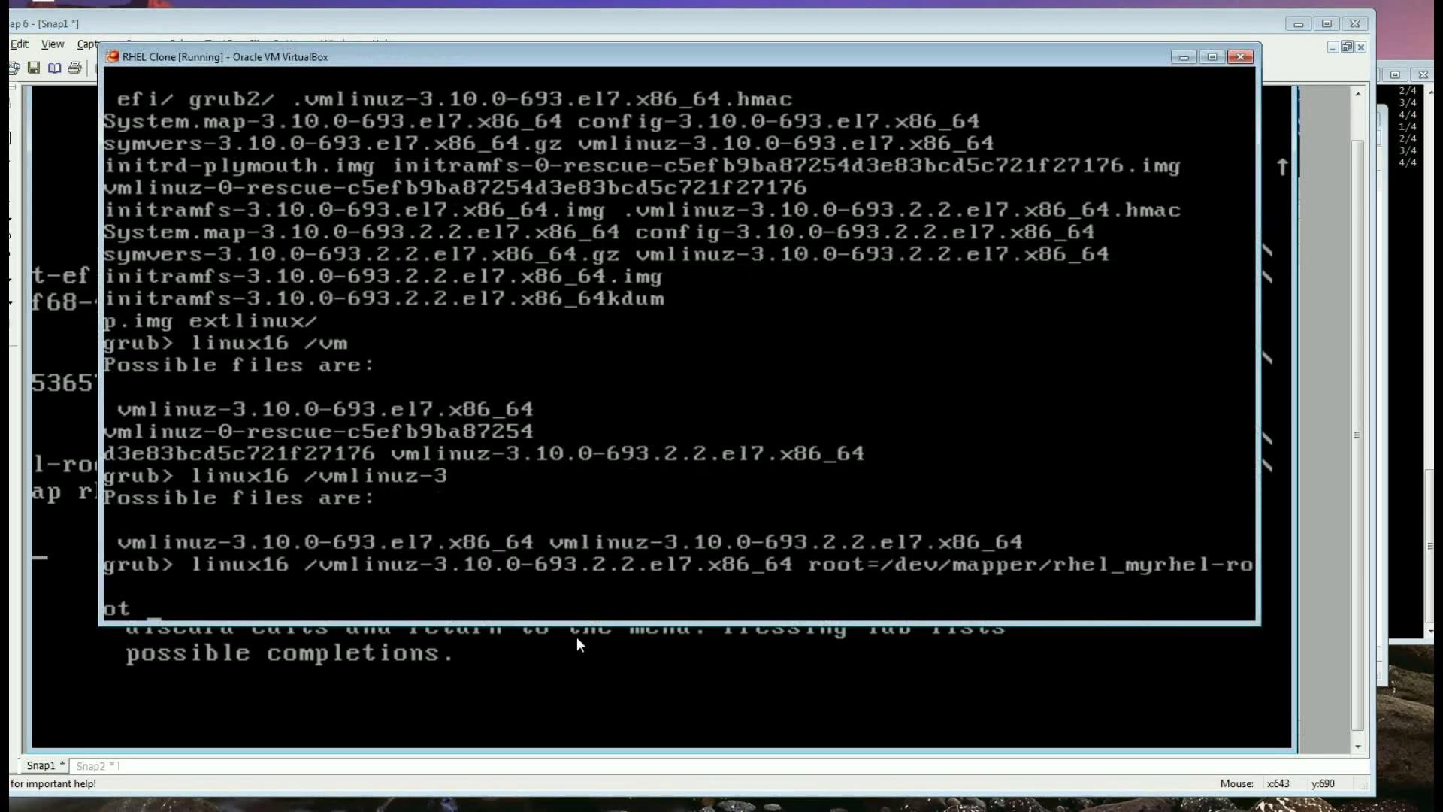
pyautogui.press('Return')
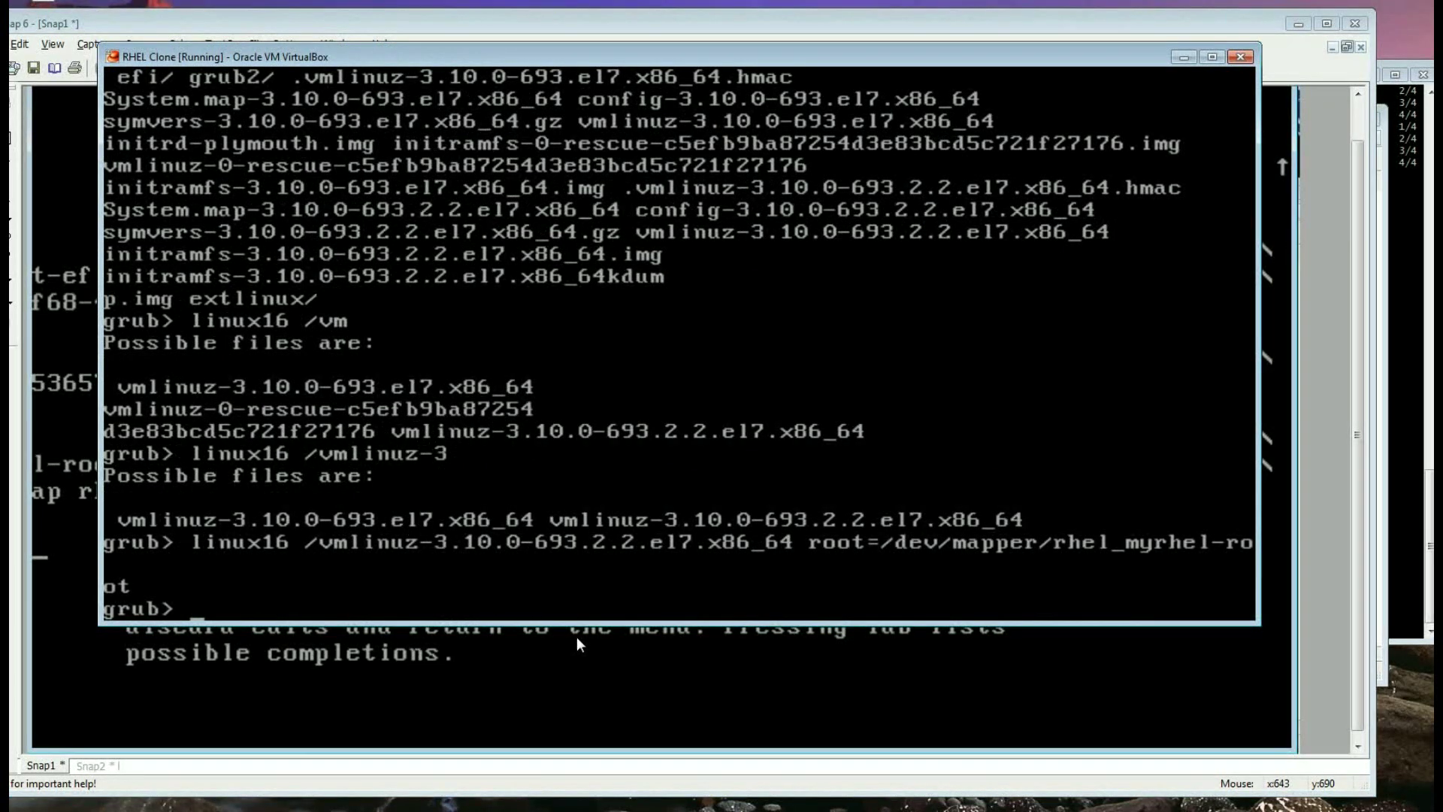
# Step: Start an initrd16 command and list the initrd and initramfs files on the boot partition
pyautogui.write('init')
pyautogui.press('Tab')
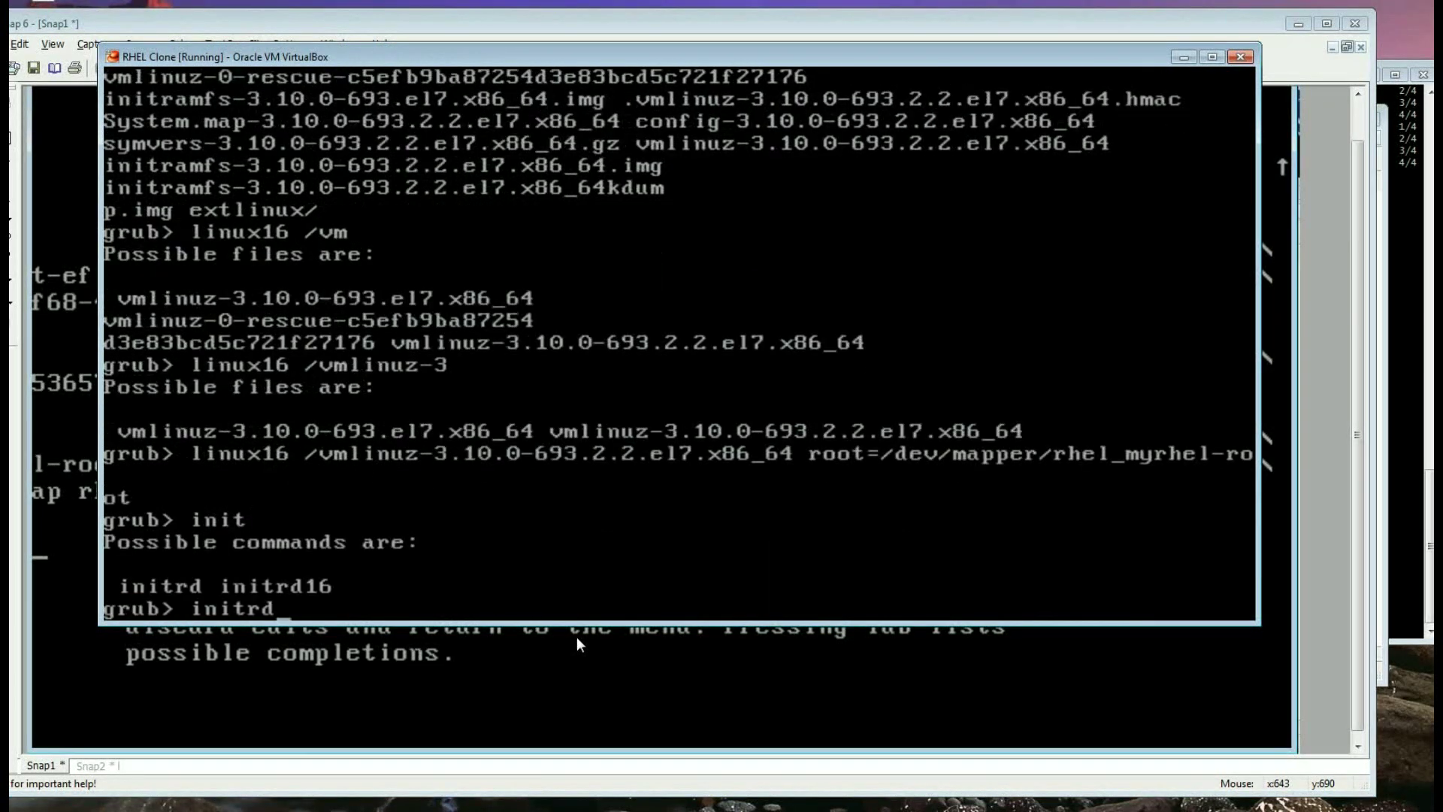
pyautogui.write('16 /')
pyautogui.press('Tab')
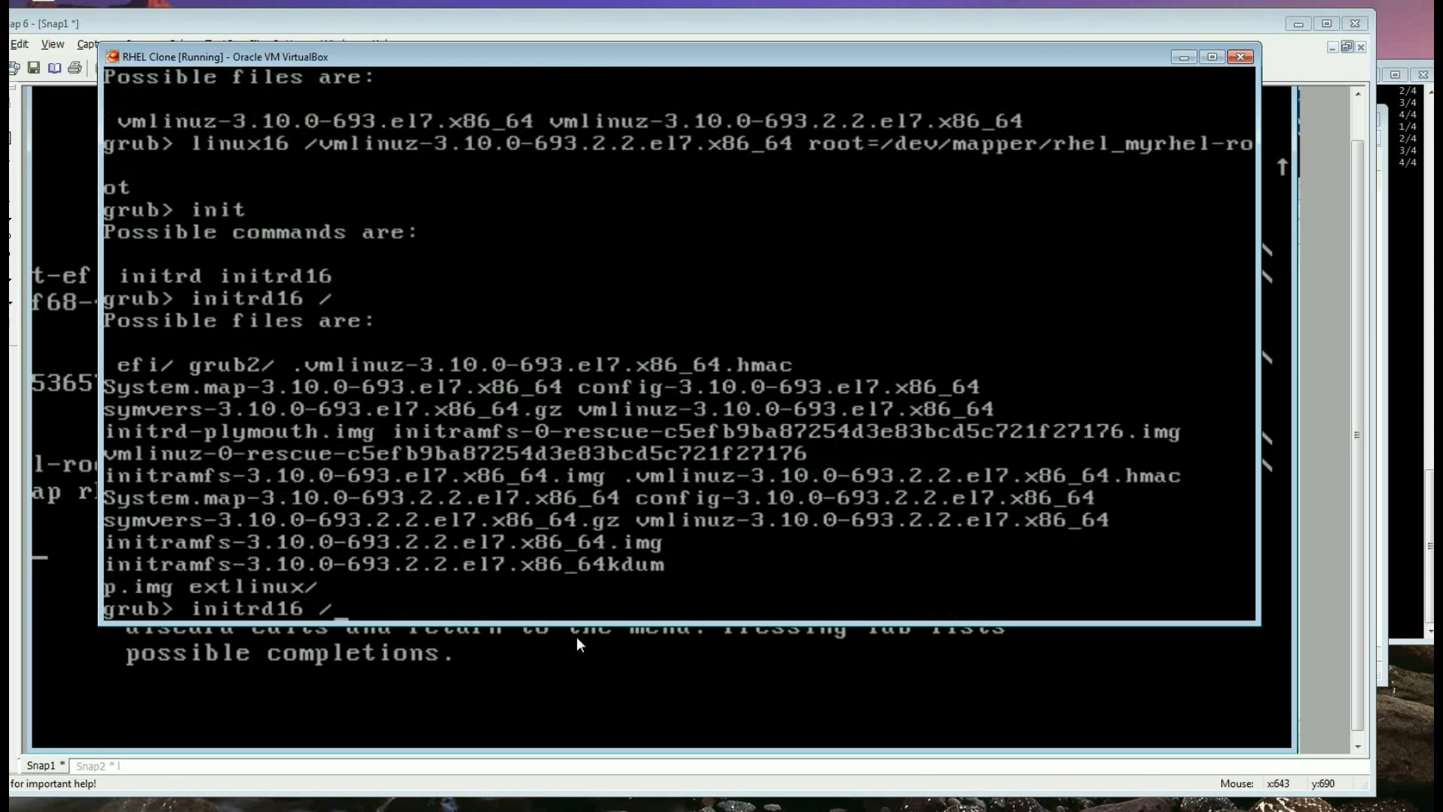
pyautogui.write('in')
pyautogui.press('Tab')
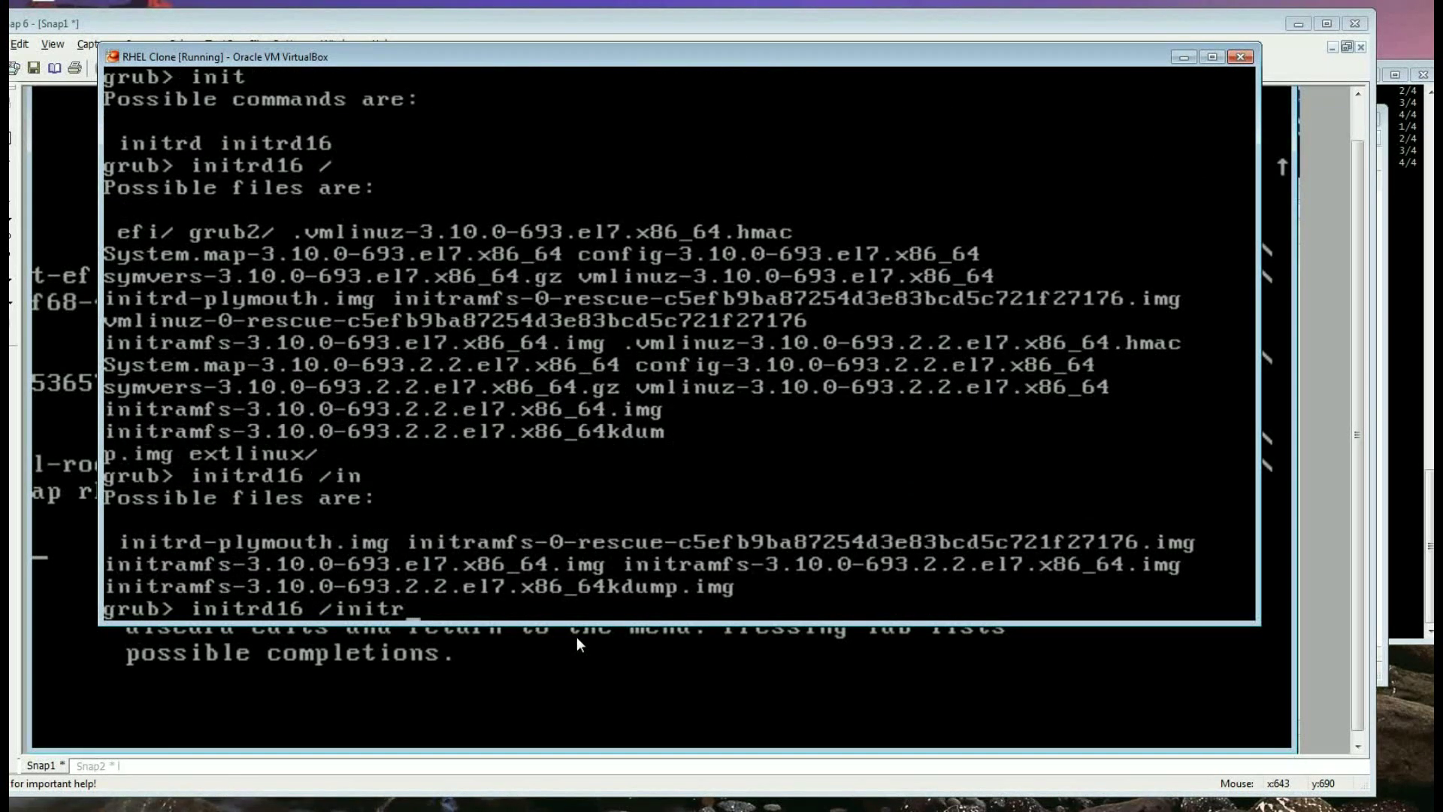
# Step: Complete the path /initramfs-3.10.0-693.2.2.el7.x86_64.img and compare it with the captured entry
pyautogui.write('m')
pyautogui.press('BackSpace')
pyautogui.write('am')
pyautogui.press('Tab')
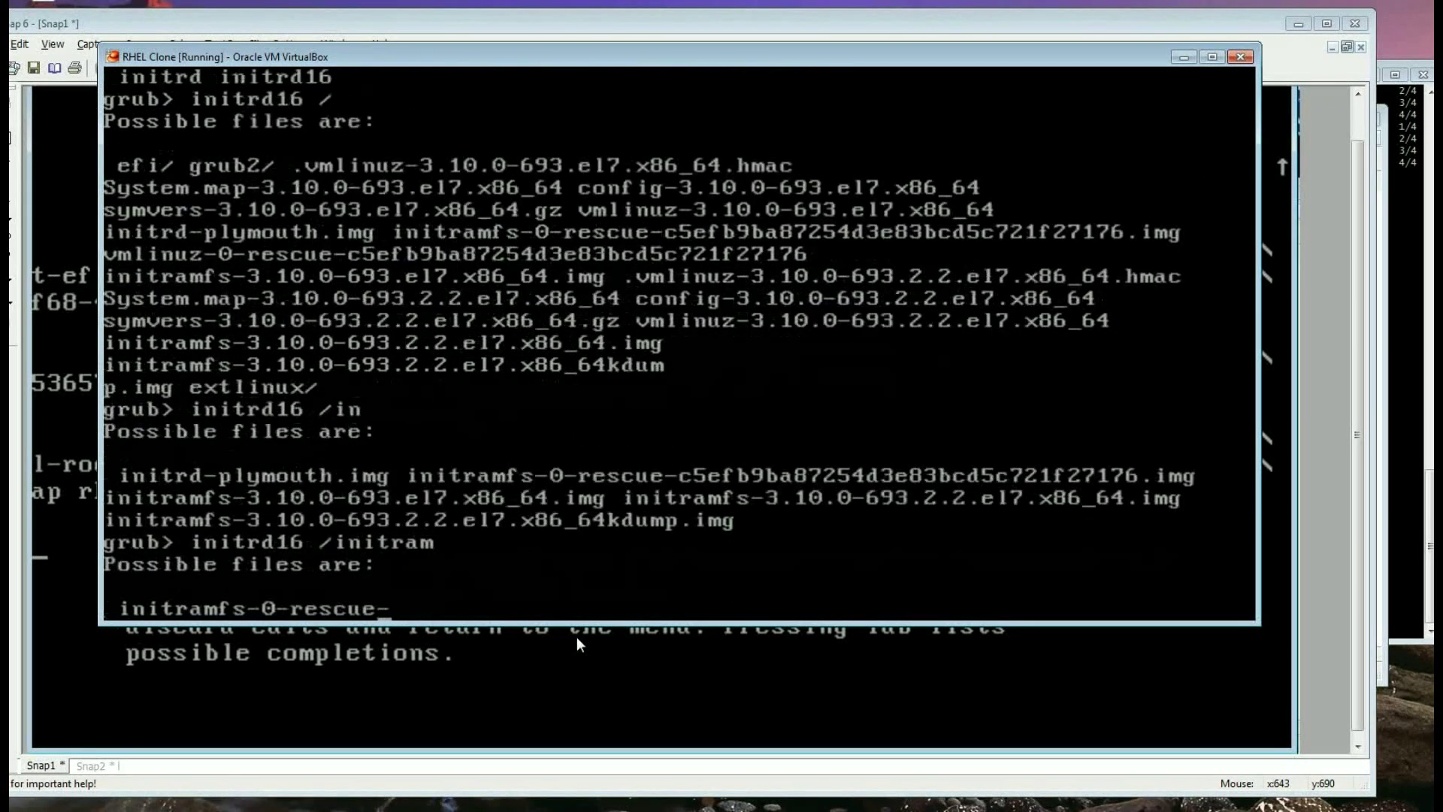
pyautogui.write('3')
pyautogui.press('Tab')
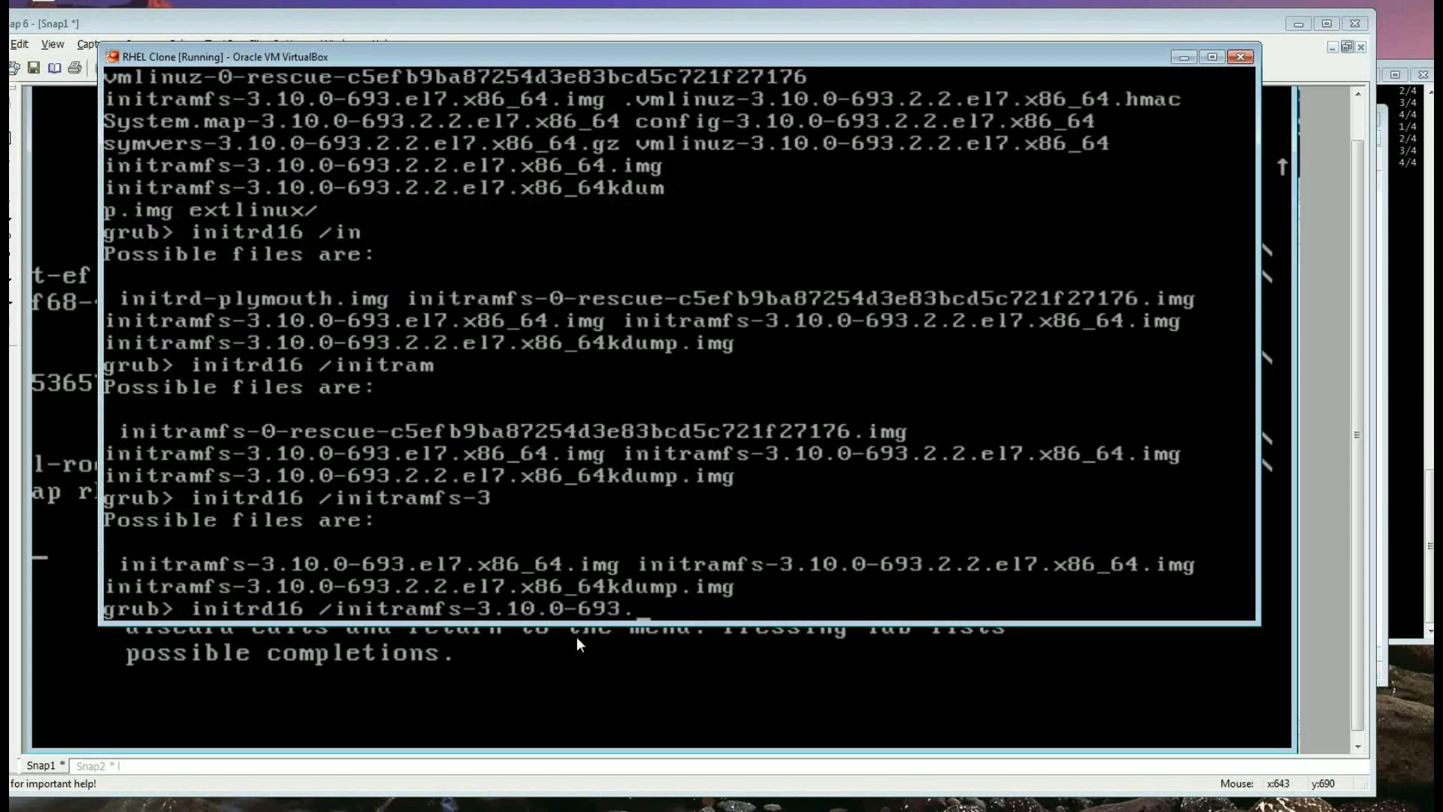
pyautogui.write('2')
pyautogui.press('Tab')
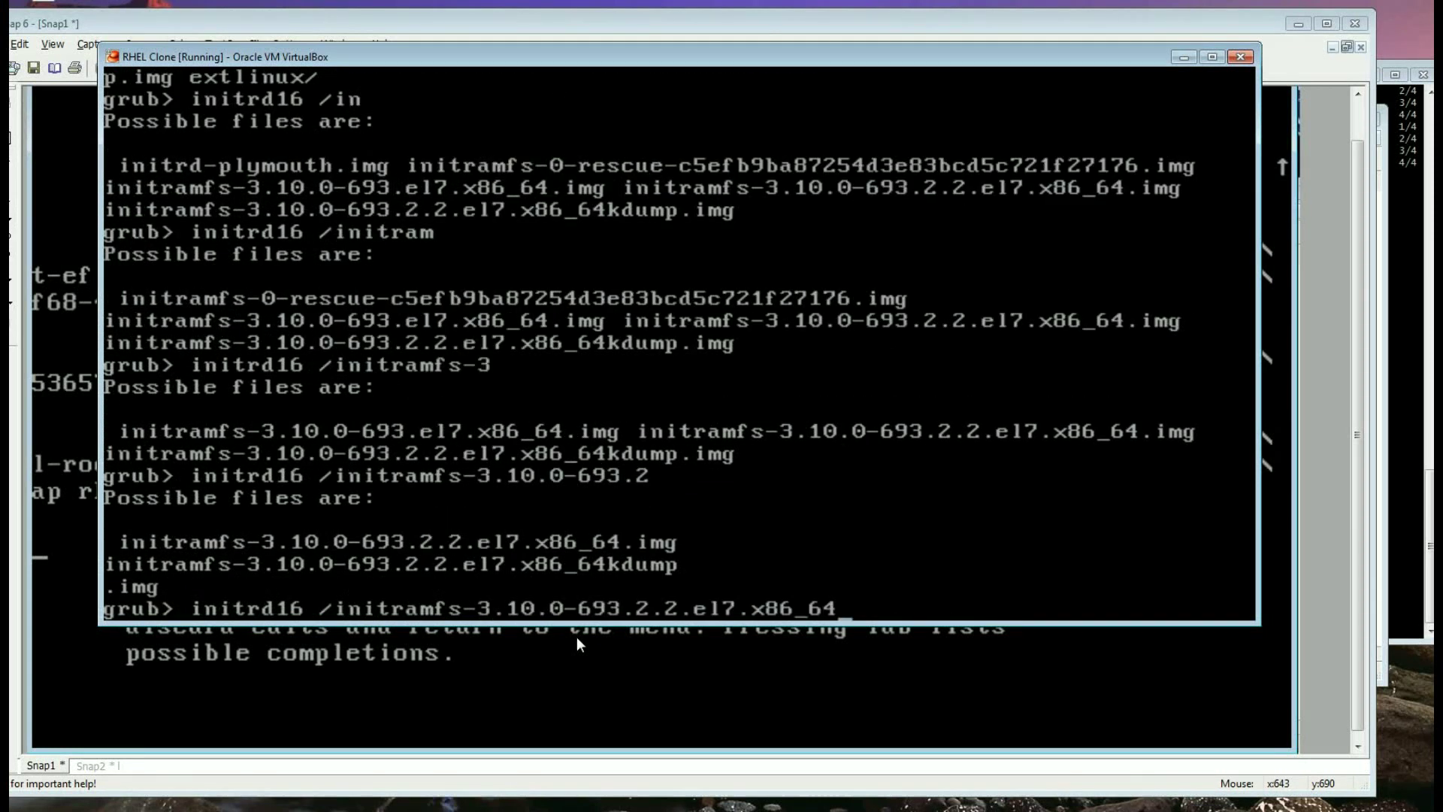
pyautogui.write('.i')
pyautogui.press('Tab')
pyautogui.click(312, 681)
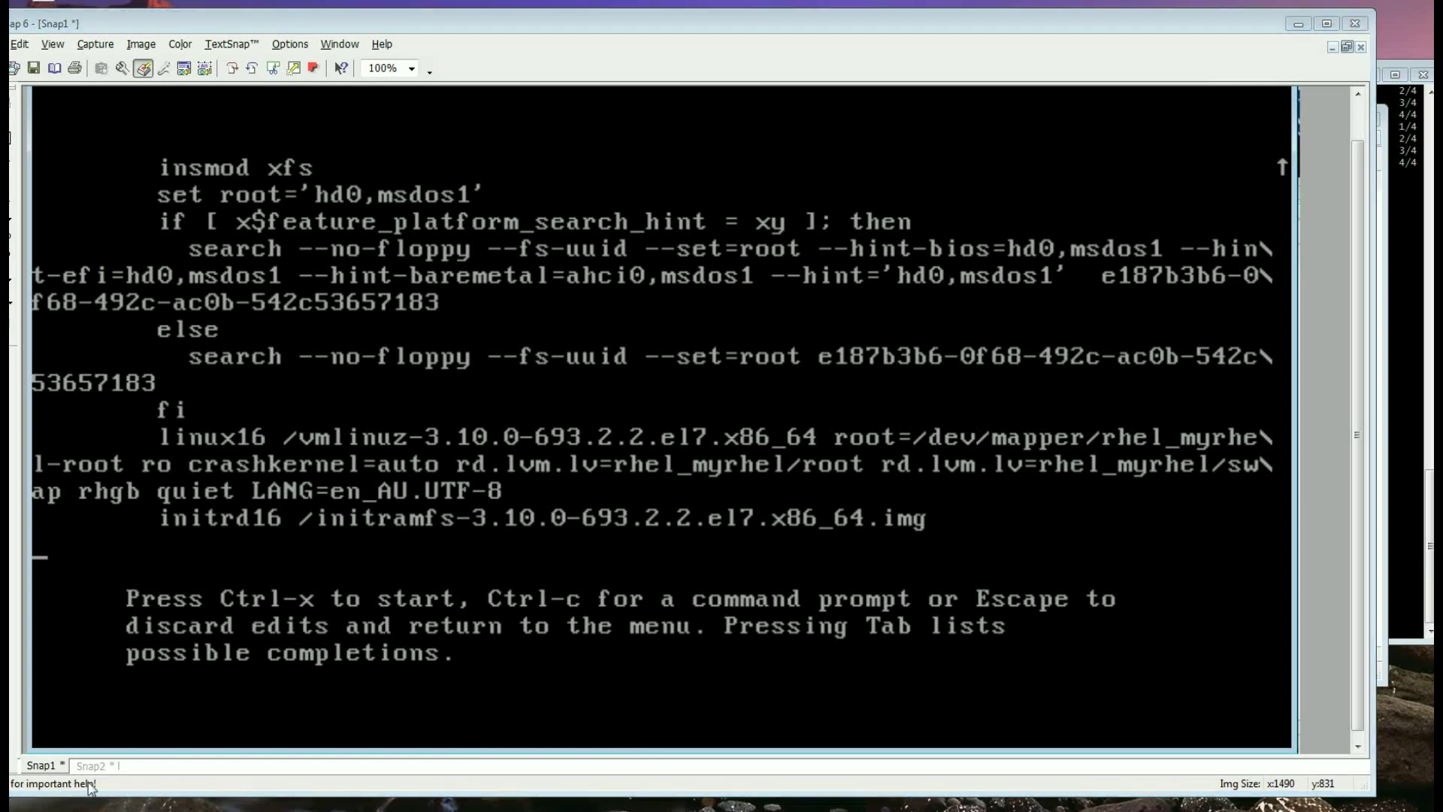
pyautogui.hotkey('alt', 'Tab')
# Step: Run the initrd16 line and the boot command, glancing at the captured entry while the kernel starts
pyautogui.press('Return')
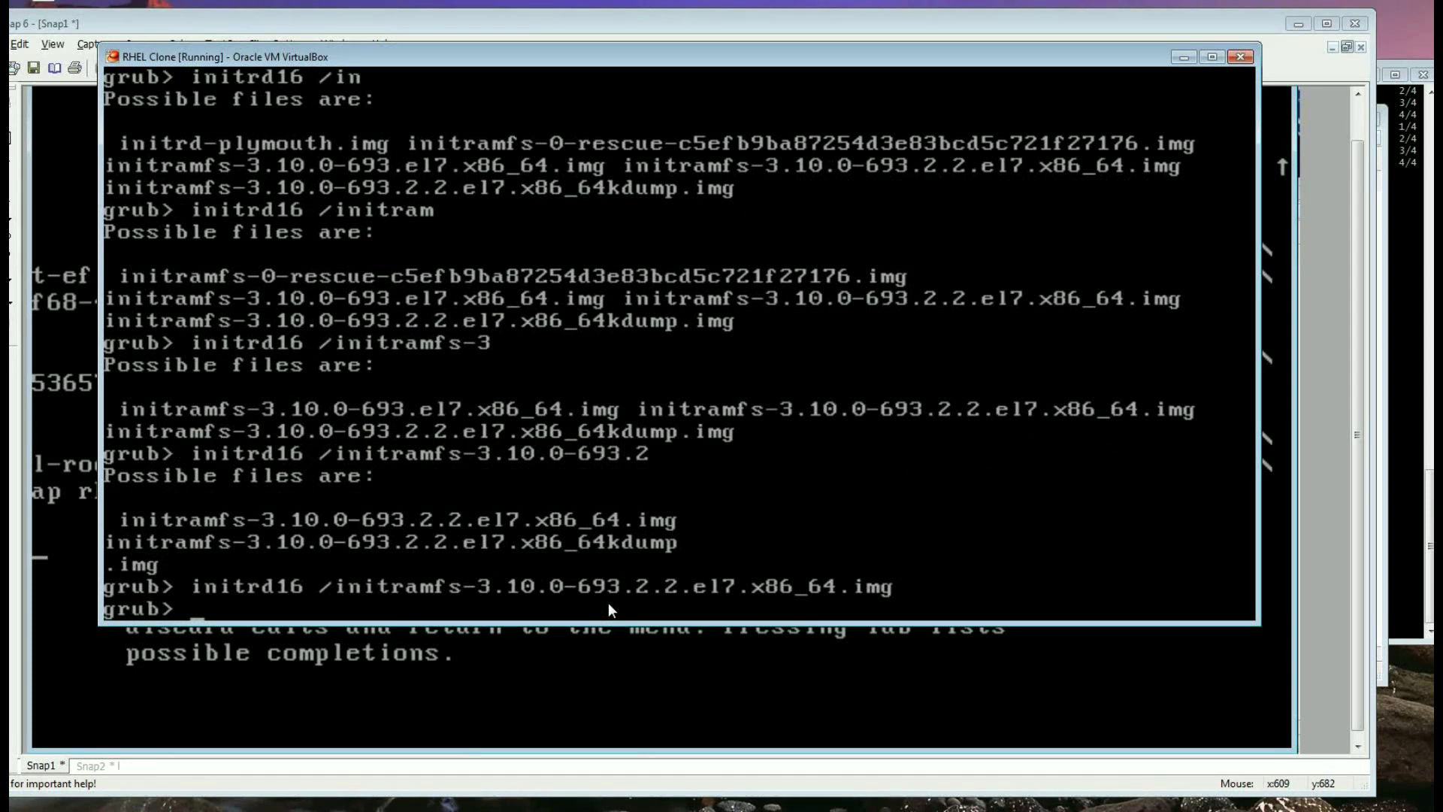
pyautogui.write('boot')
pyautogui.press('Return')
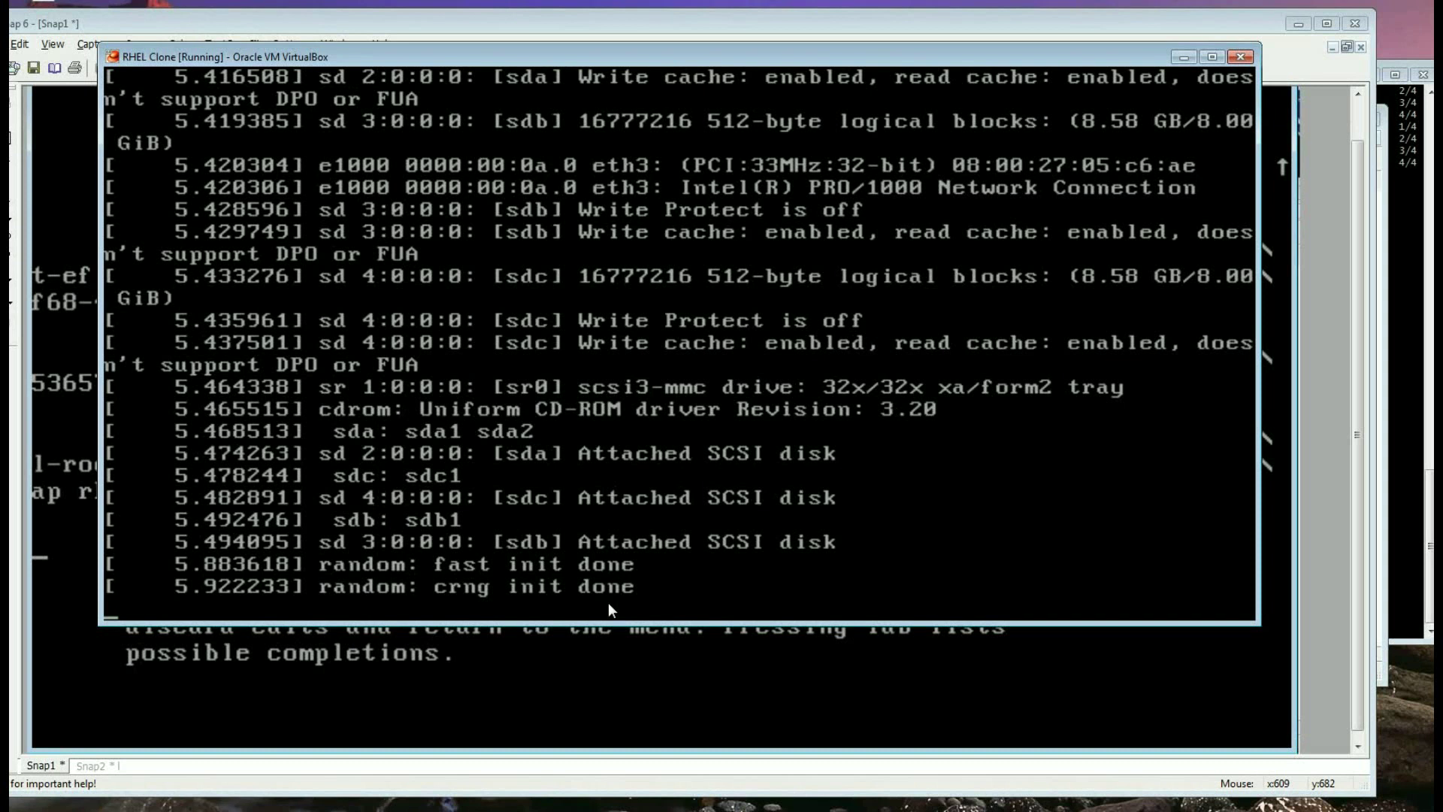
pyautogui.click(636, 658)
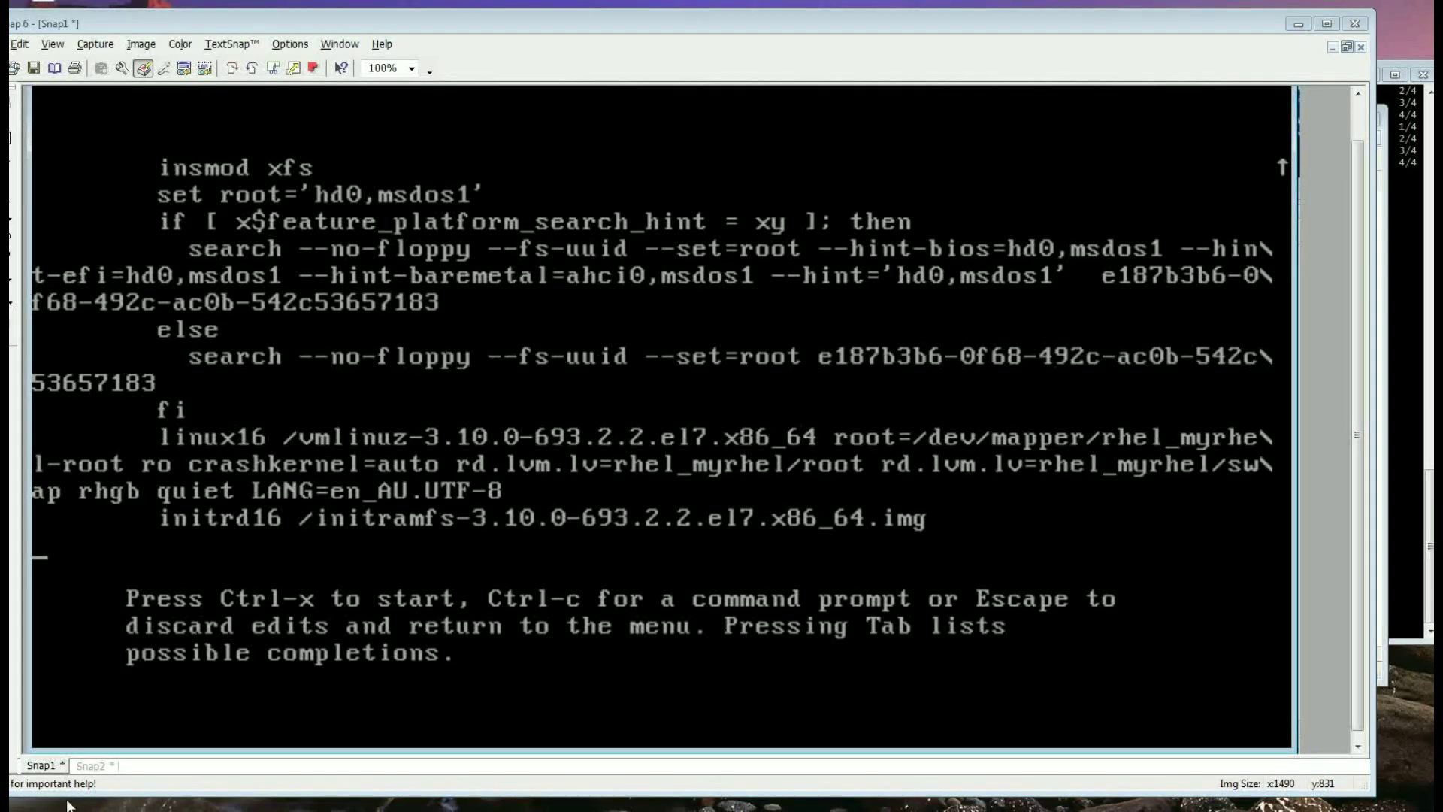
pyautogui.hotkey('alt', 'Tab')
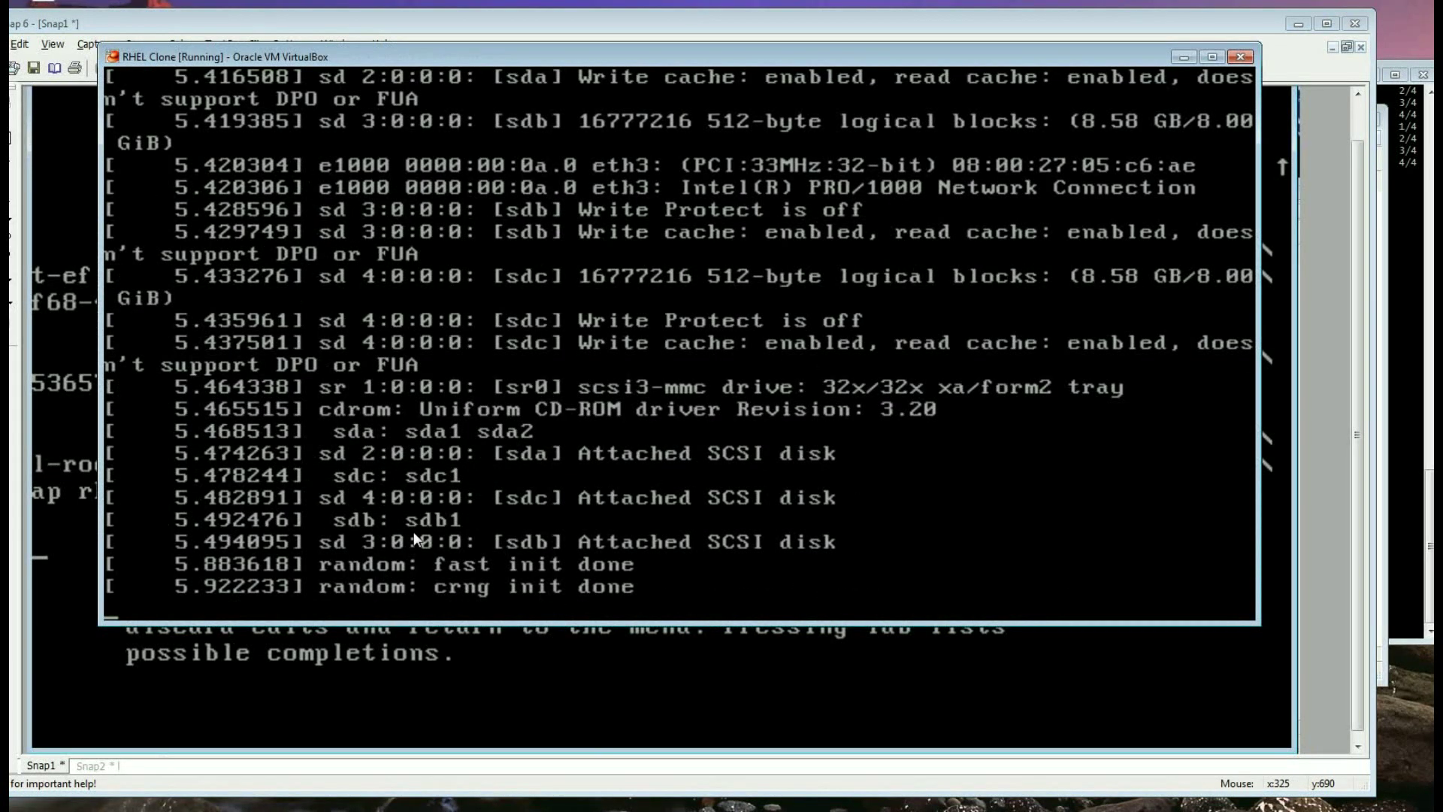